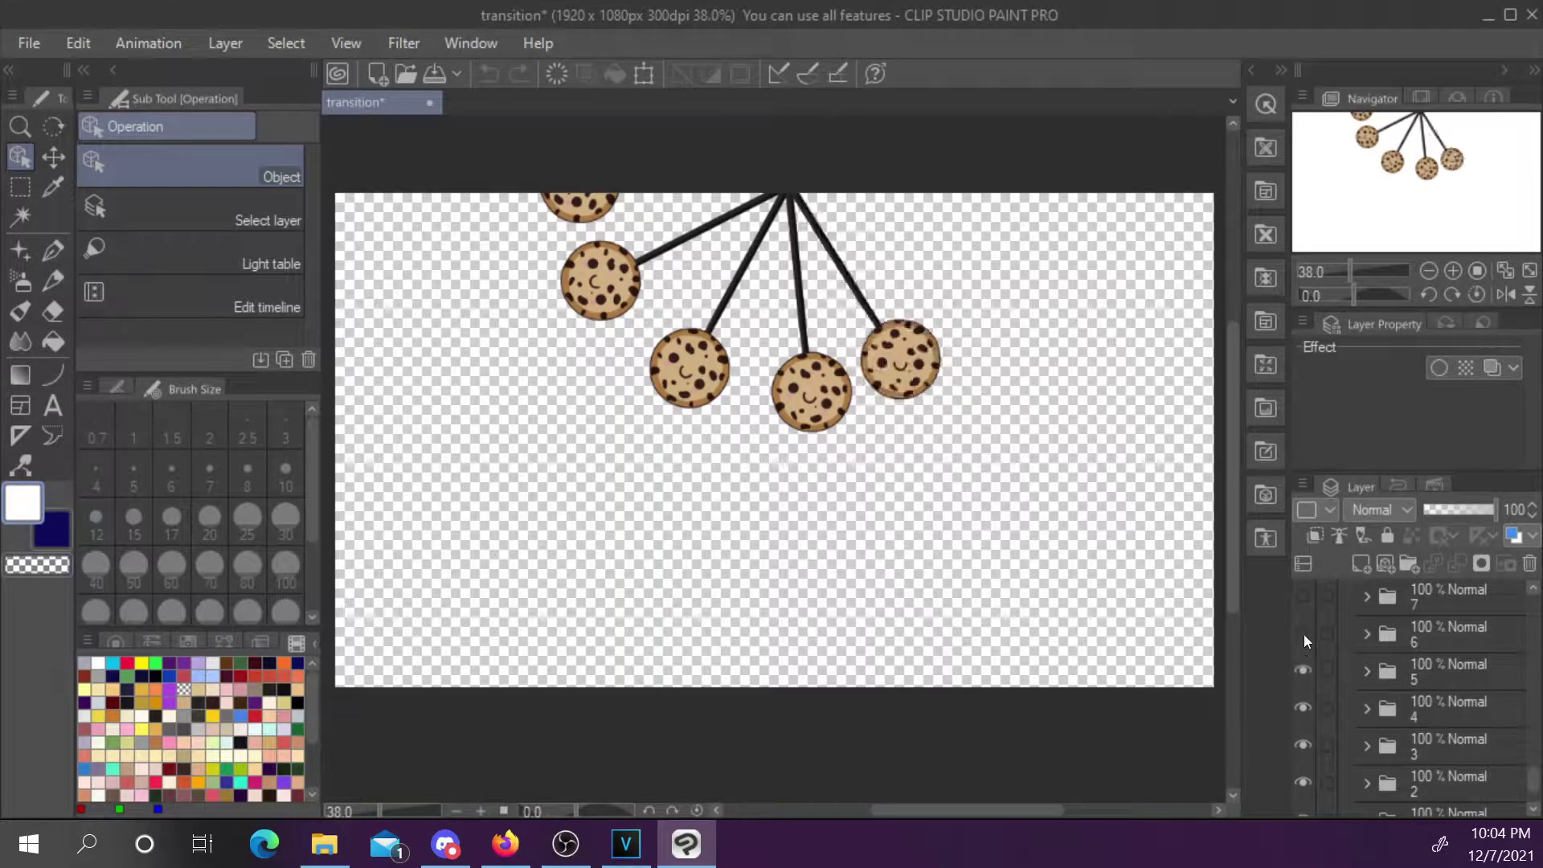
Turn on the visibility of frame folders 6 through 10 of the cookie animation
{"action": "scroll", "coordinate": [1304, 634], "scroll_direction": "up", "scroll_amount": 2}
{"action": "left_click", "coordinate": [1309, 659]}
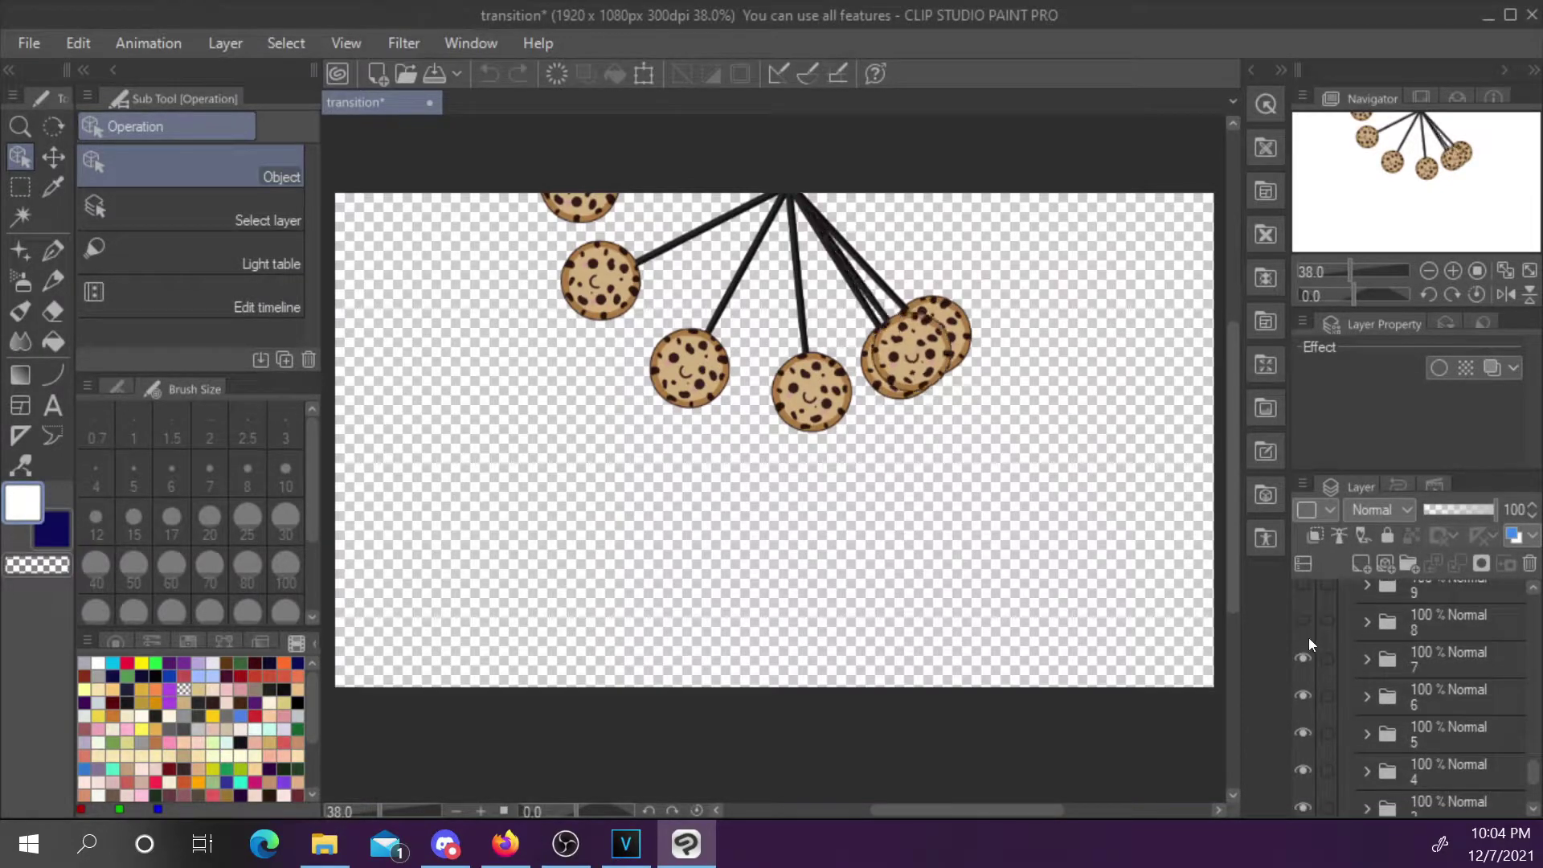
{"action": "left_click", "coordinate": [1304, 627]}
{"action": "scroll", "coordinate": [1303, 627], "scroll_direction": "up", "scroll_amount": 2}
{"action": "left_click", "coordinate": [1305, 647]}
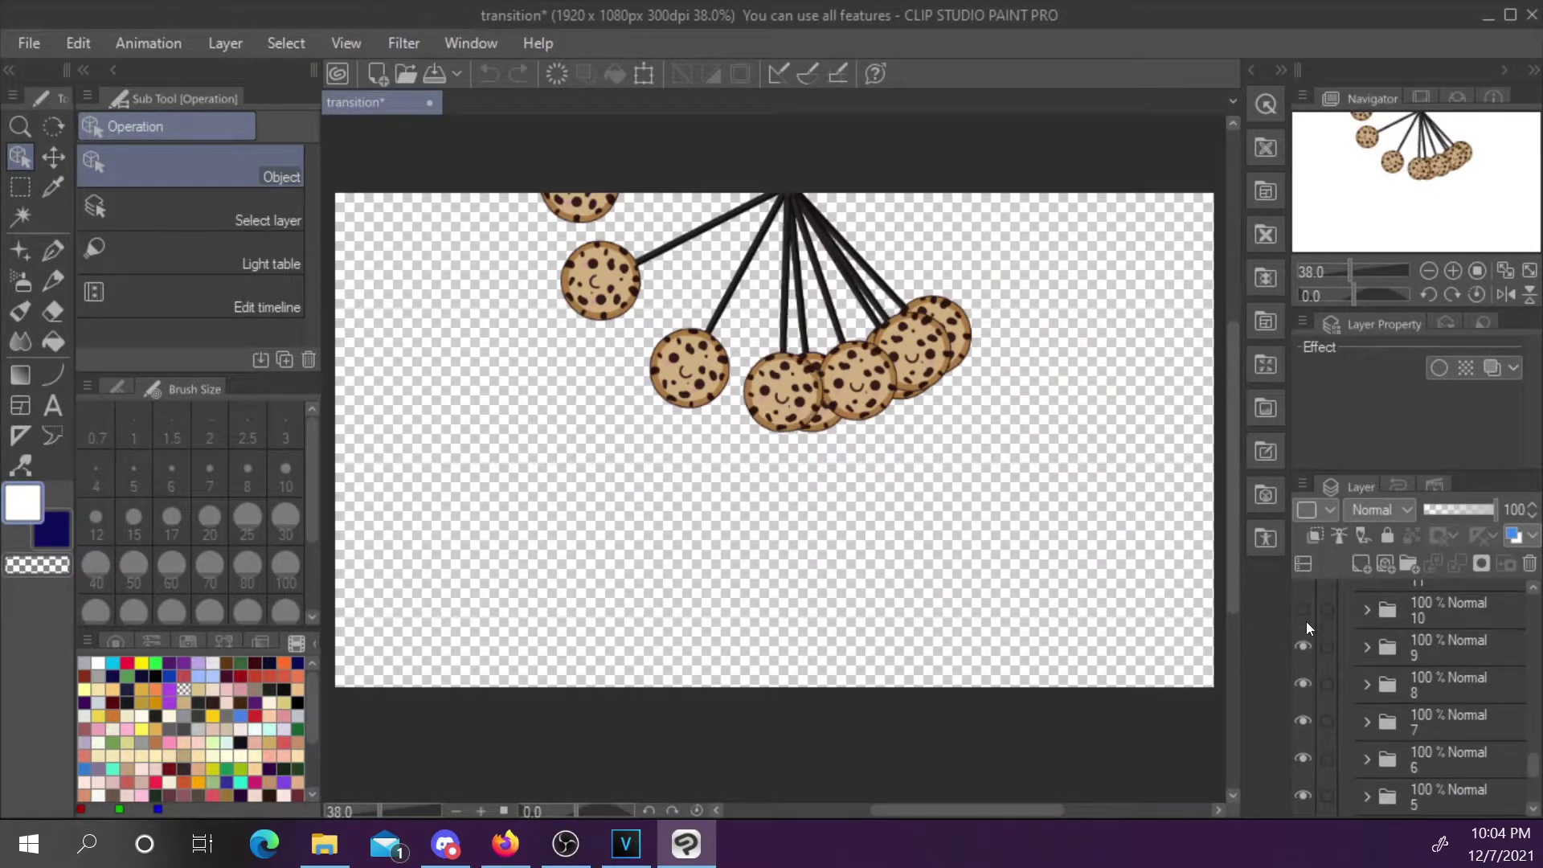
{"action": "left_click", "coordinate": [1306, 613]}
Make frame folders 11 through 18 visible as well
{"action": "scroll", "coordinate": [1333, 629], "scroll_direction": "up", "scroll_amount": 2}
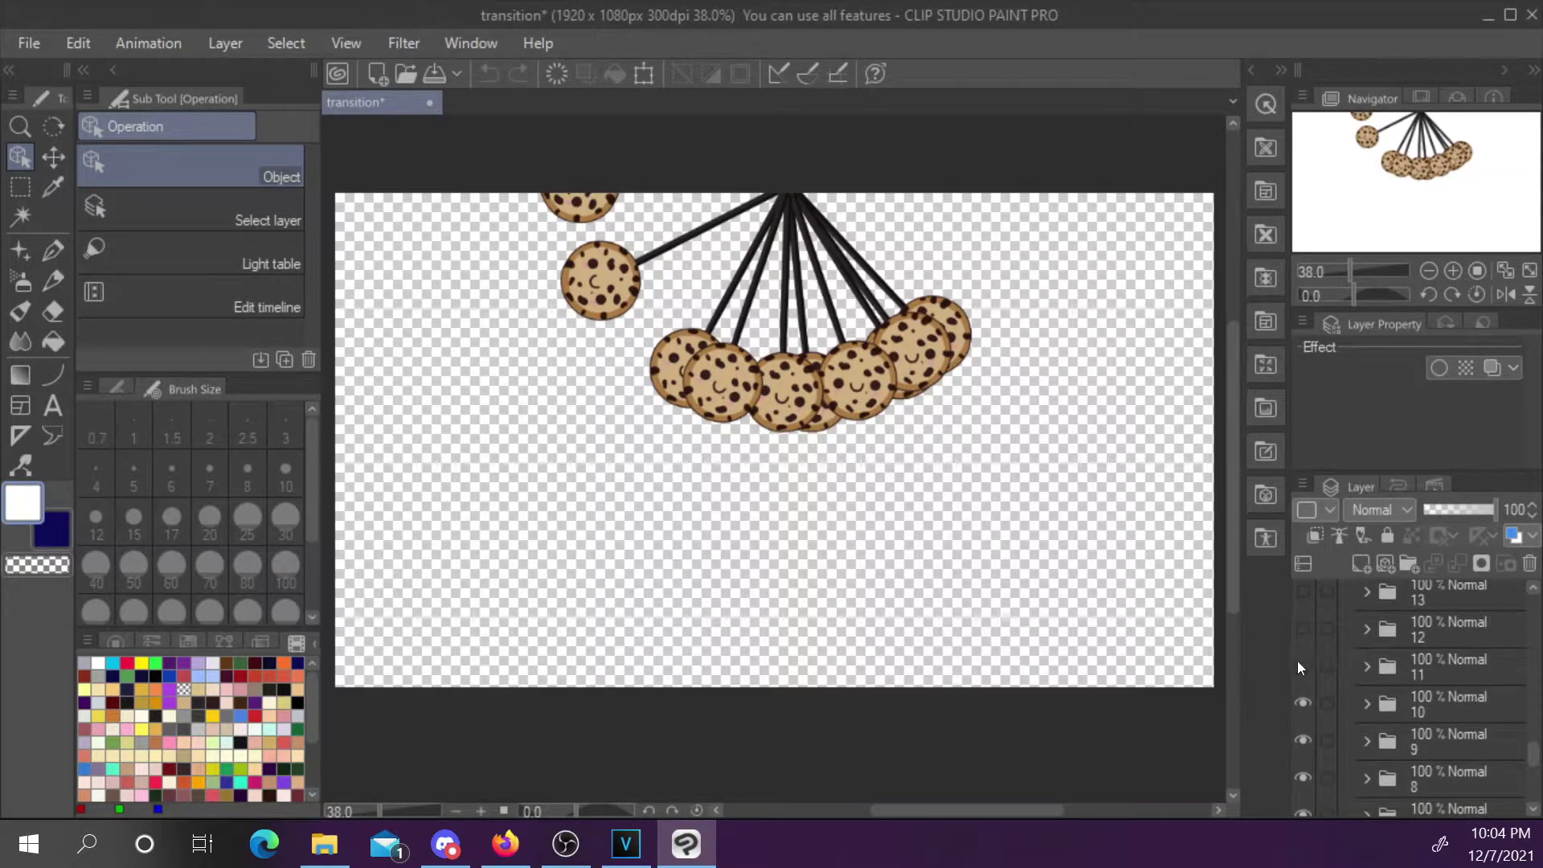
{"action": "left_click", "coordinate": [1305, 597]}
{"action": "scroll", "coordinate": [1352, 651], "scroll_direction": "up", "scroll_amount": 4}
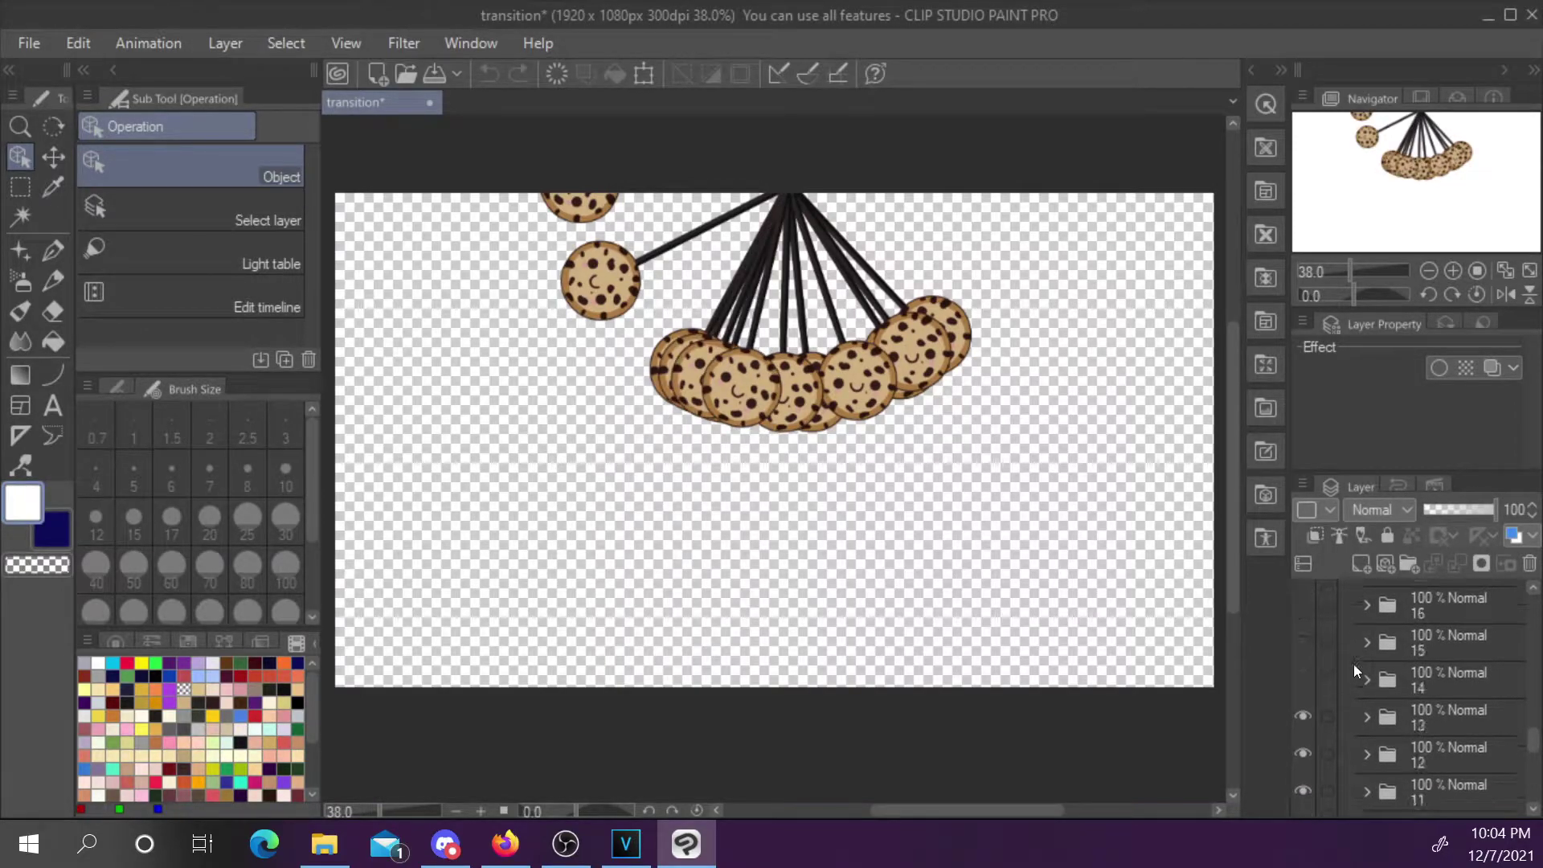
{"action": "left_click", "coordinate": [1304, 624]}
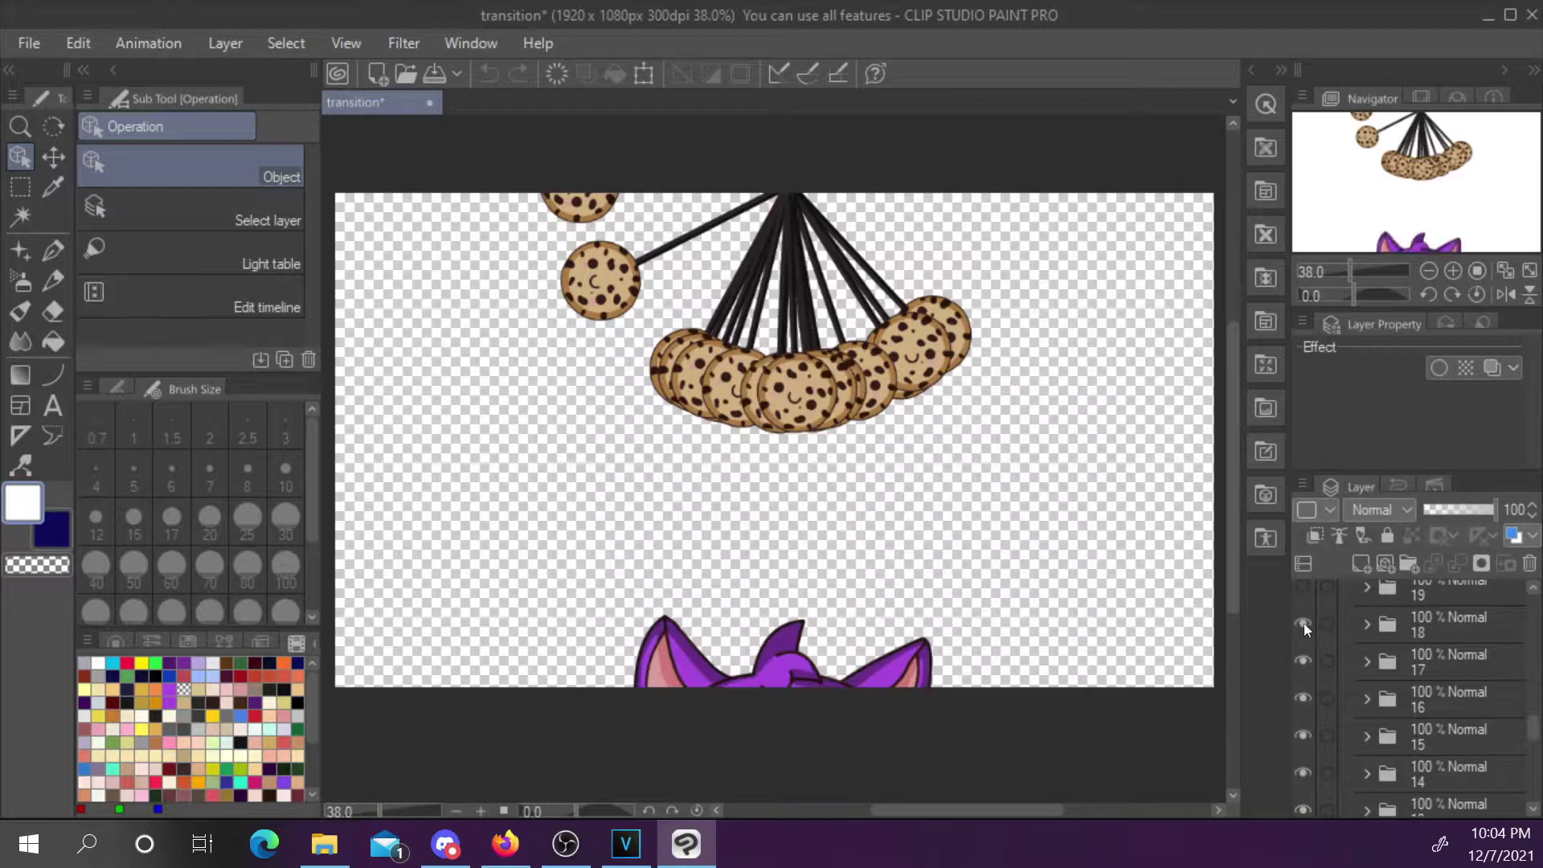
Show frame folders 19 through 25, which hold the purple character rising into view
{"action": "scroll", "coordinate": [1339, 679], "scroll_direction": "up", "scroll_amount": 3}
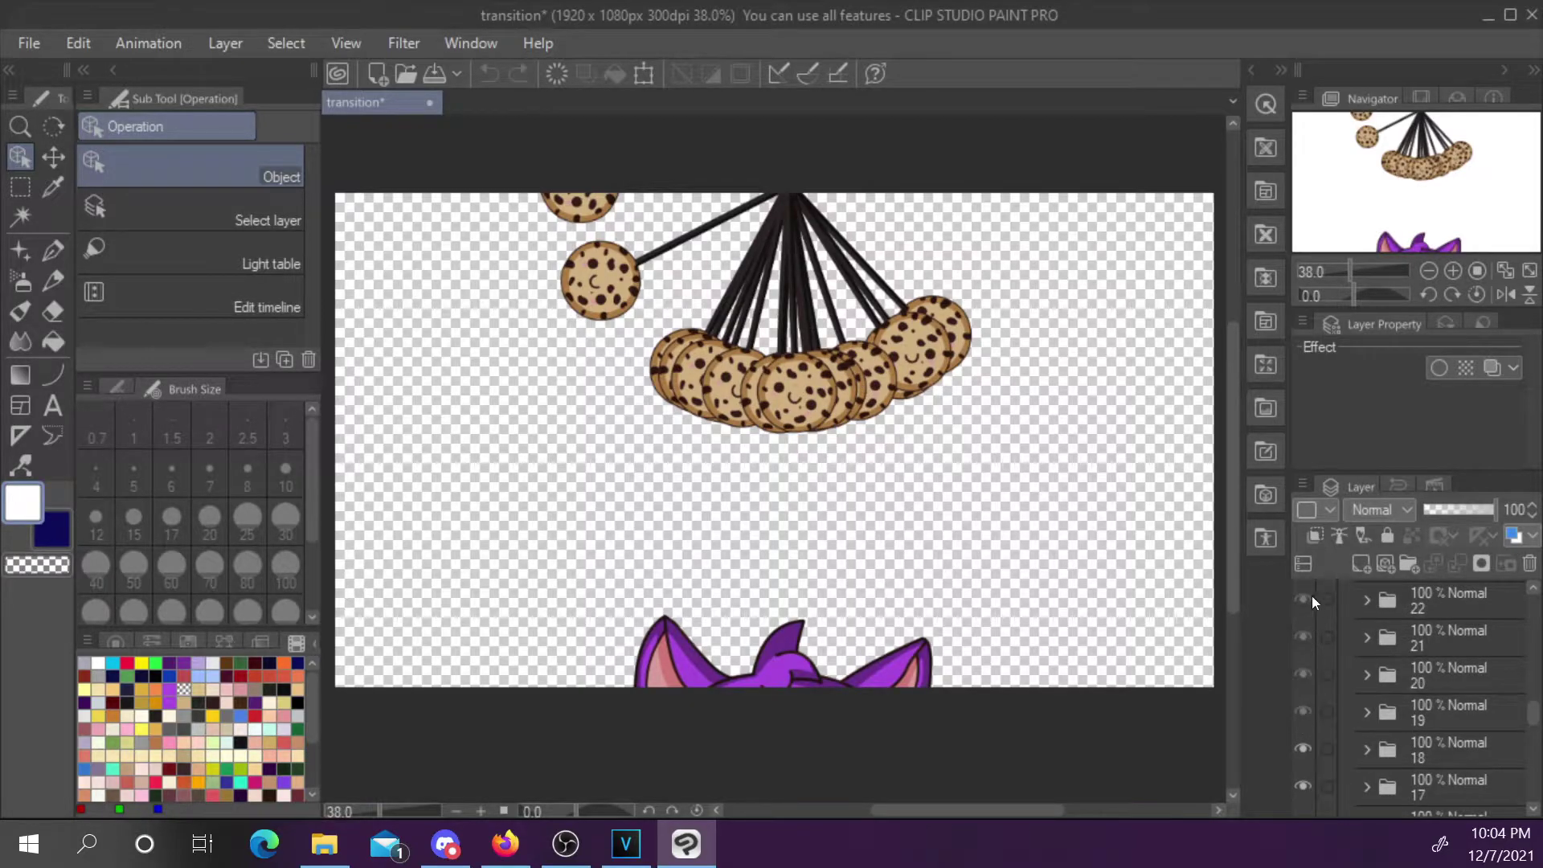
{"action": "left_click", "coordinate": [1304, 711]}
{"action": "scroll", "coordinate": [1352, 716], "scroll_direction": "up", "scroll_amount": 3}
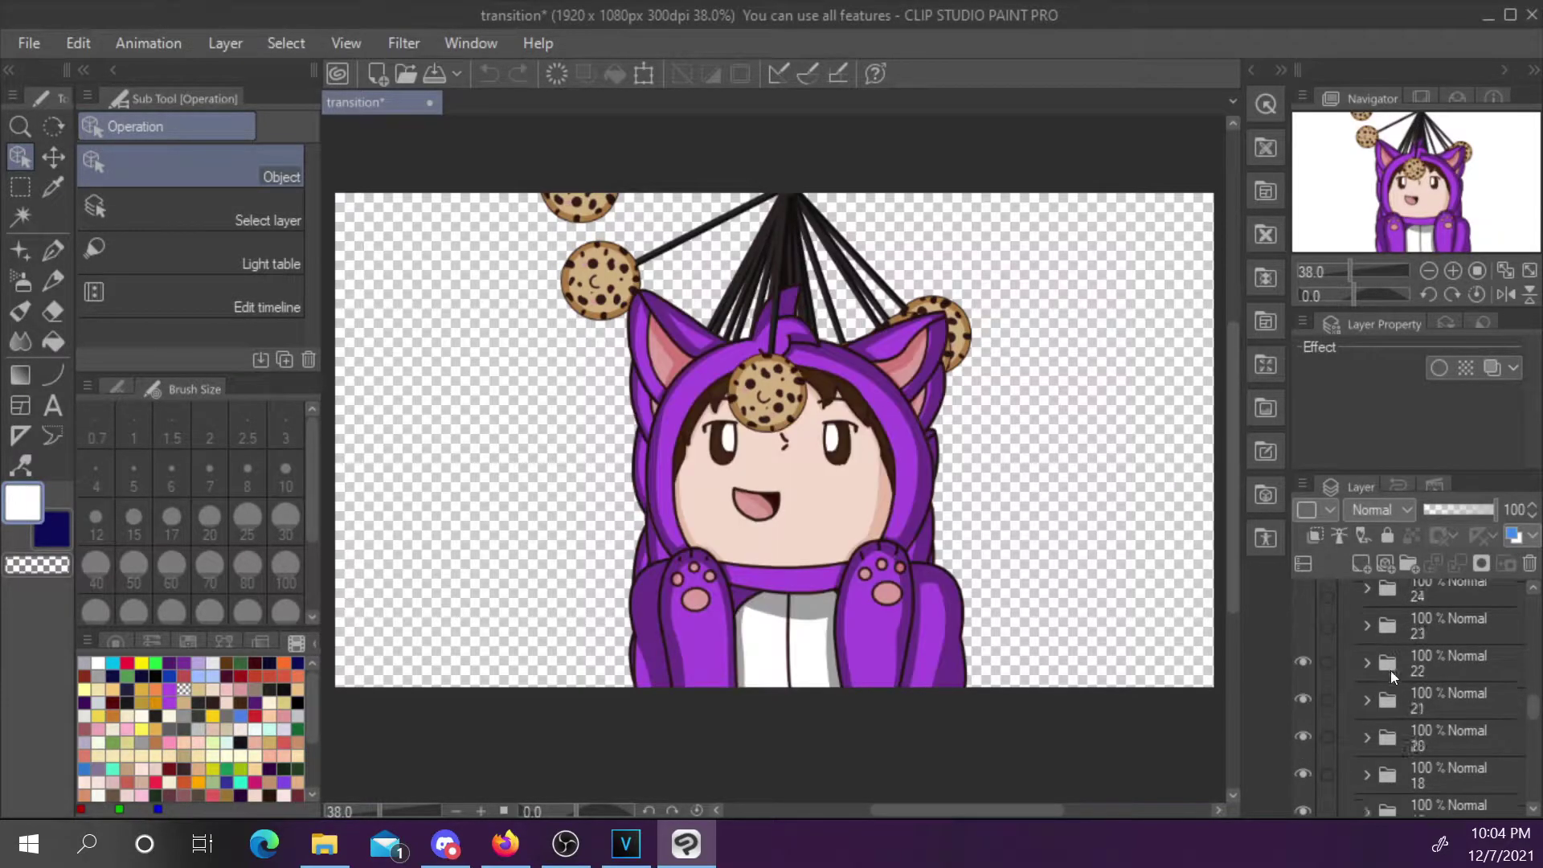
{"action": "left_click", "coordinate": [1302, 615]}
{"action": "scroll", "coordinate": [1332, 663], "scroll_direction": "up", "scroll_amount": 3}
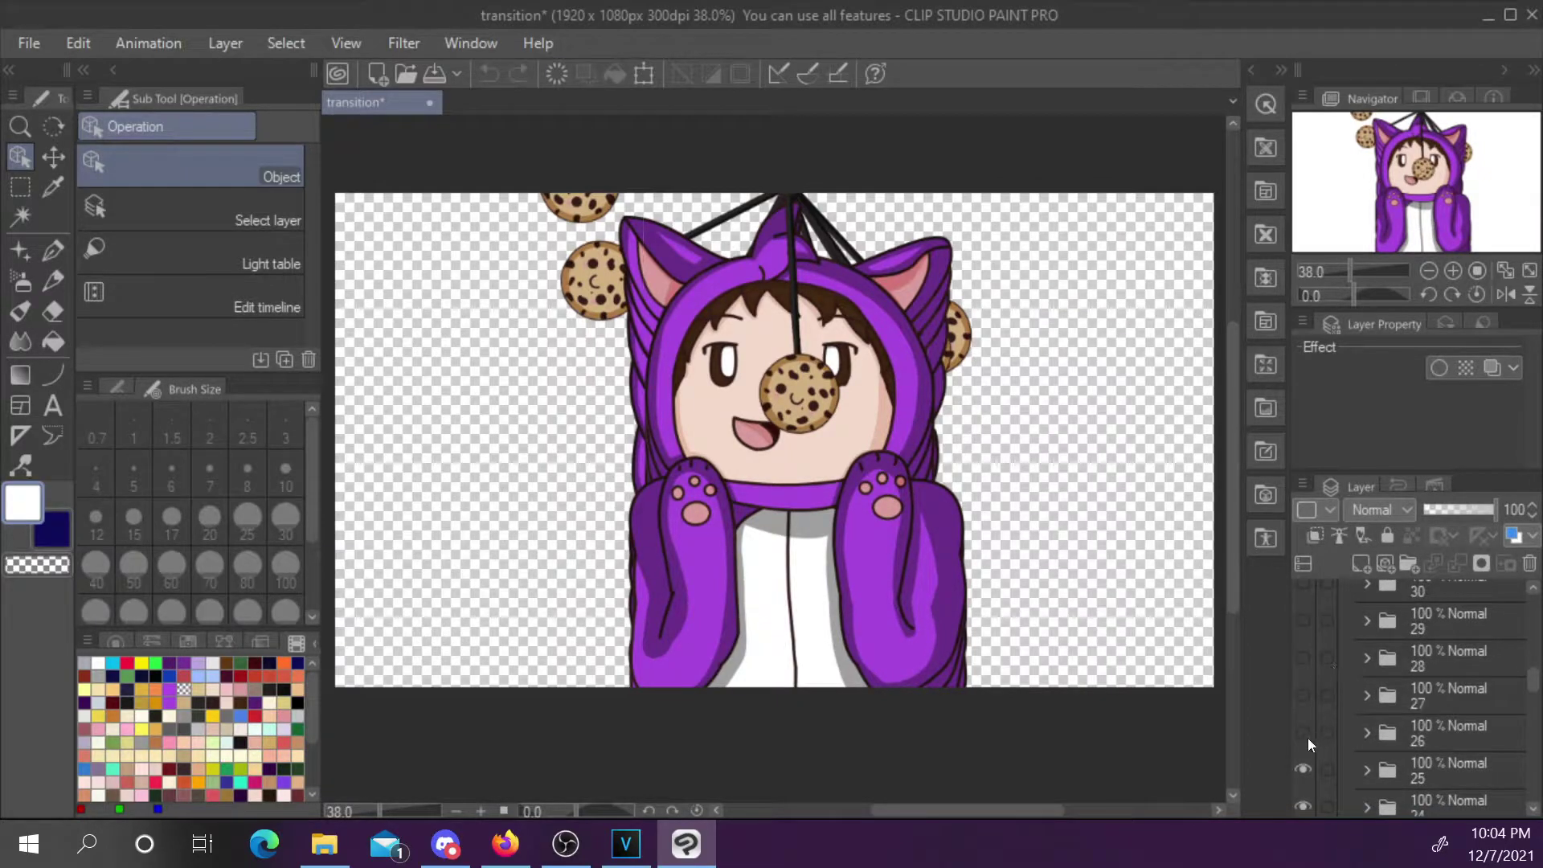
Show frame folders 26 through 37 of the character reaching for the cookie
{"action": "left_click_drag", "start_coordinate": [1309, 738], "coordinate": [1314, 619]}
{"action": "scroll", "coordinate": [1354, 691], "scroll_direction": "up", "scroll_amount": 3}
{"action": "scroll", "coordinate": [1353, 691], "scroll_direction": "up", "scroll_amount": 1}
{"action": "left_click", "coordinate": [1303, 597]}
{"action": "scroll", "coordinate": [1363, 711], "scroll_direction": "up", "scroll_amount": 5}
{"action": "left_click_drag", "start_coordinate": [1310, 749], "coordinate": [1309, 620]}
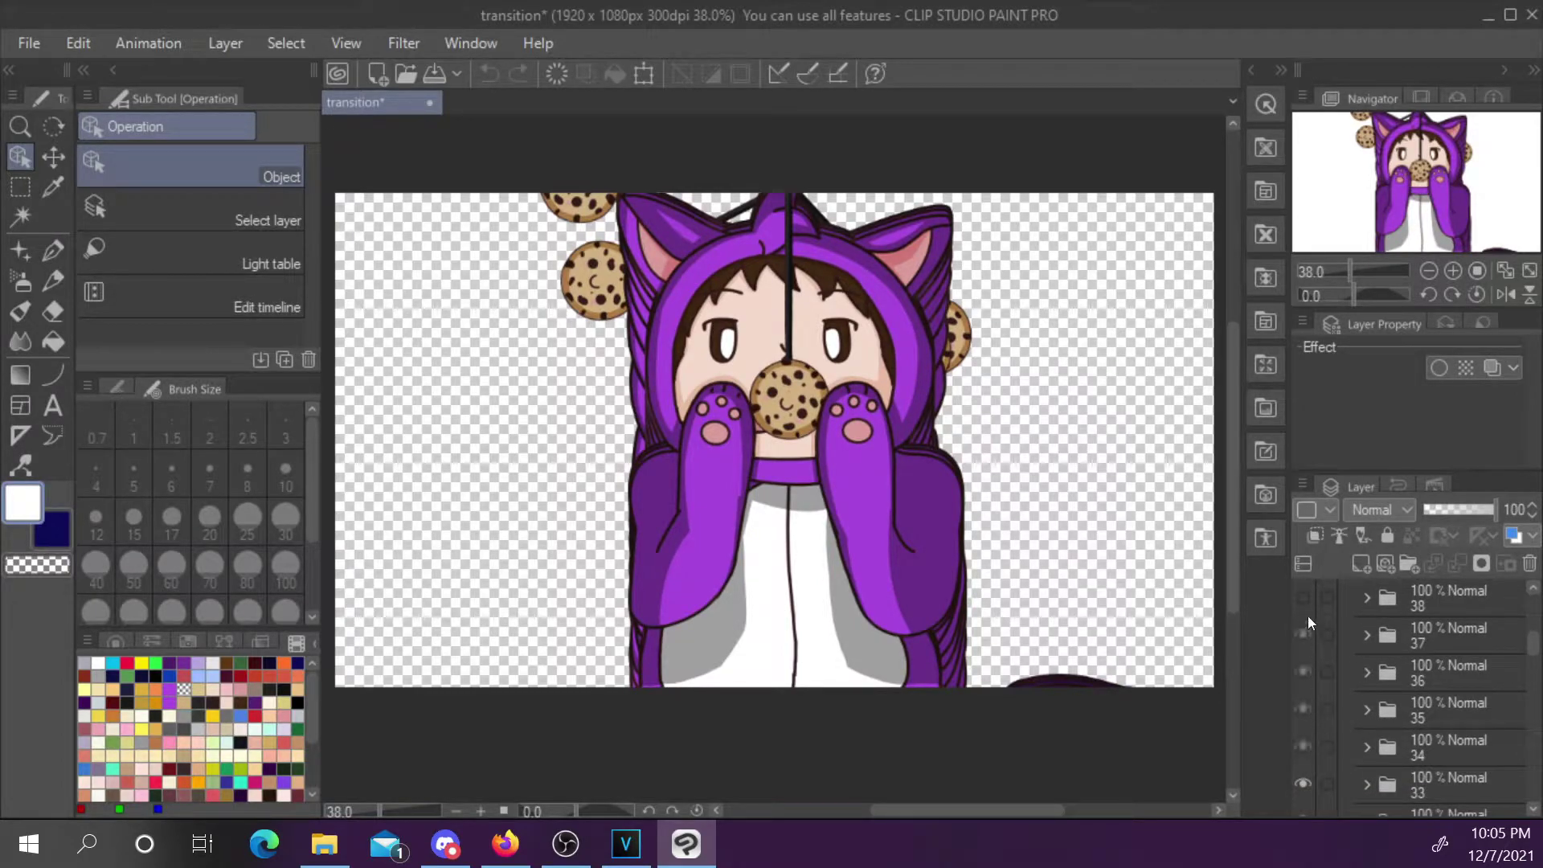
Show the remaining frame folders from 38 upward
{"action": "scroll", "coordinate": [1339, 727], "scroll_direction": "up", "scroll_amount": 2}
{"action": "scroll", "coordinate": [1339, 727], "scroll_direction": "up", "scroll_amount": 2}
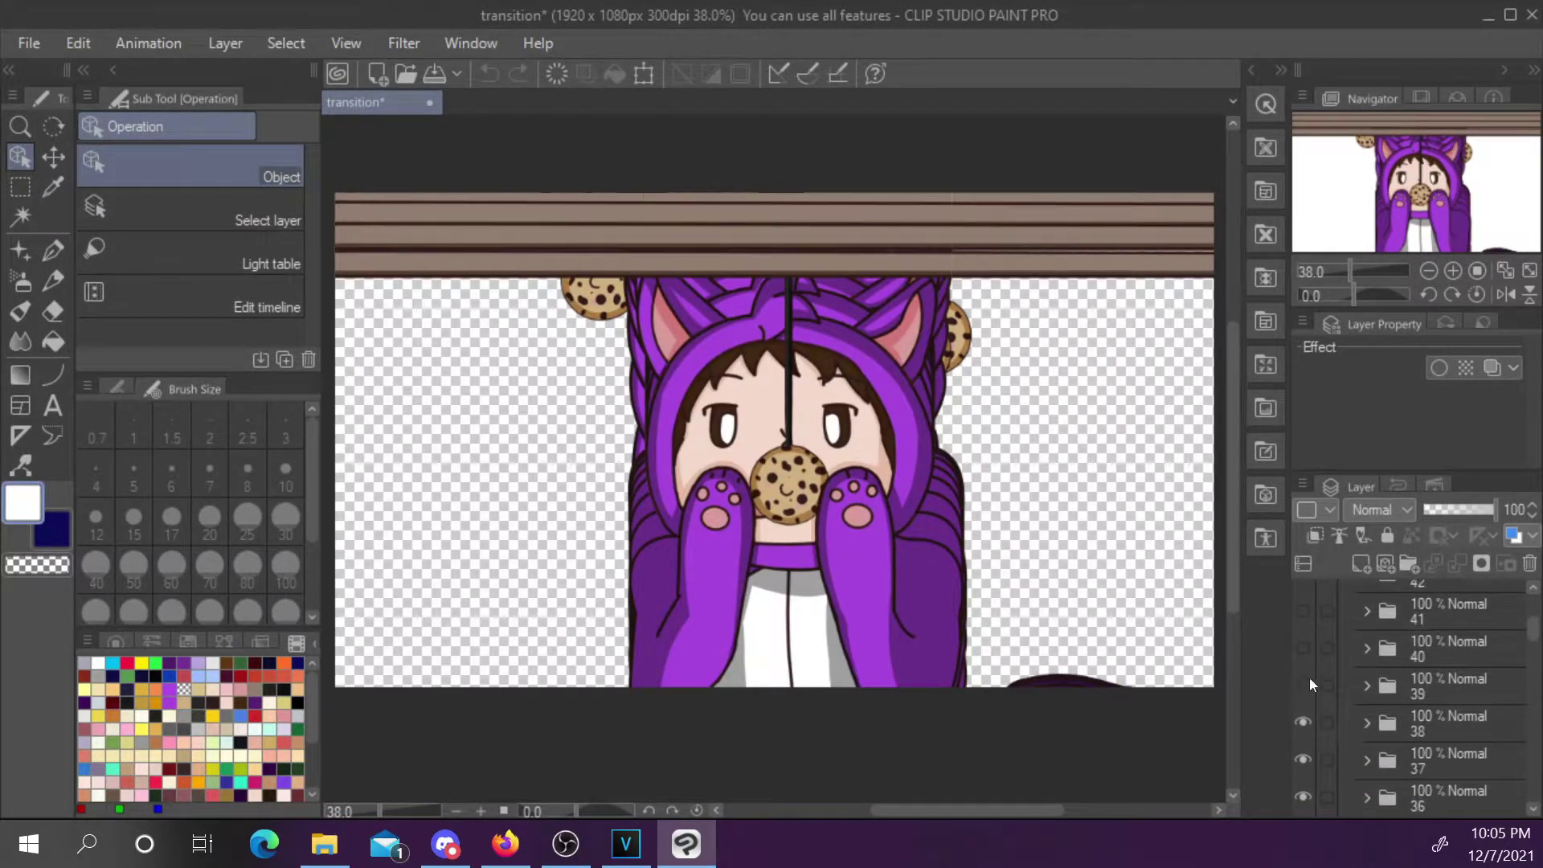
{"action": "left_click_drag", "start_coordinate": [1309, 677], "coordinate": [1305, 624]}
{"action": "scroll", "coordinate": [1311, 678], "scroll_direction": "up", "scroll_amount": 2}
{"action": "scroll", "coordinate": [1310, 682], "scroll_direction": "up", "scroll_amount": 1}
{"action": "left_click_drag", "start_coordinate": [1311, 692], "coordinate": [1302, 591]}
{"action": "scroll", "coordinate": [1328, 668], "scroll_direction": "up", "scroll_amount": 1}
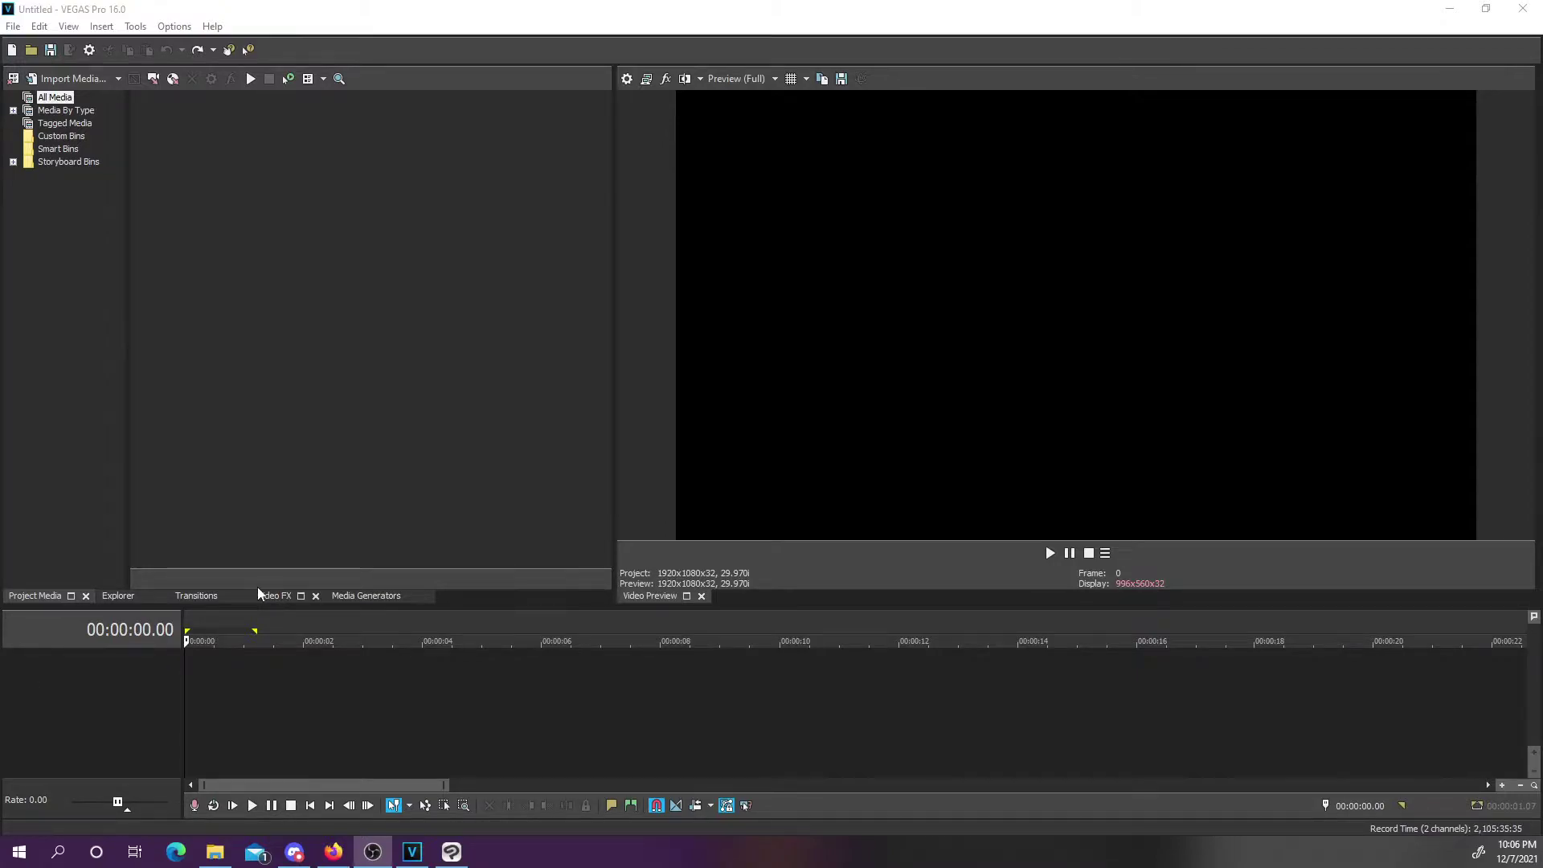
In VEGAS Pro, open images 1 through 46 from the drawings folder together as media for the timeline
{"action": "left_click", "coordinate": [14, 26]}
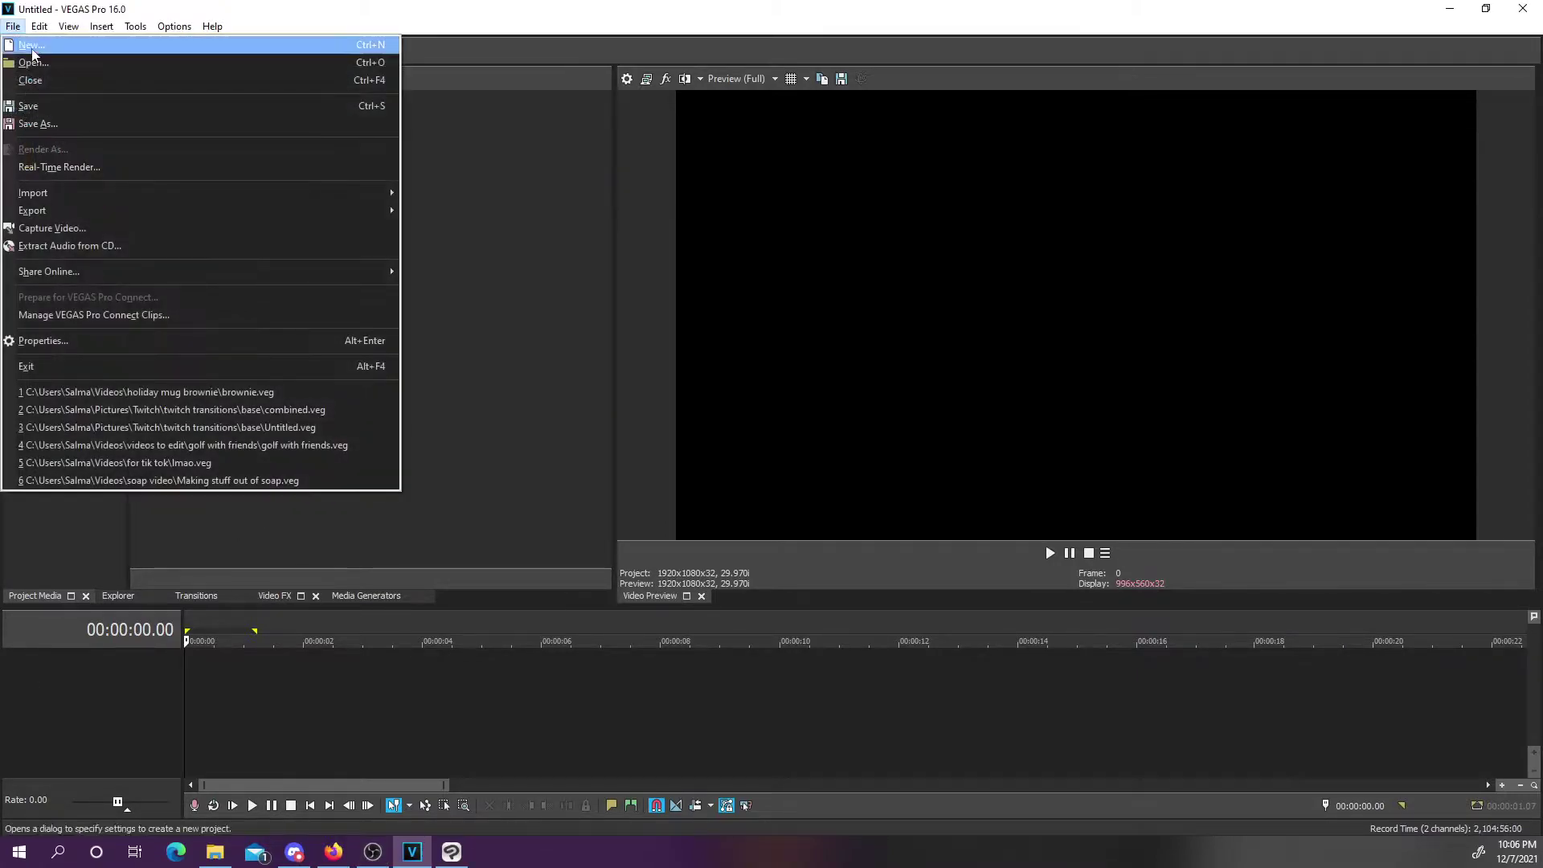
{"action": "left_click", "coordinate": [38, 70]}
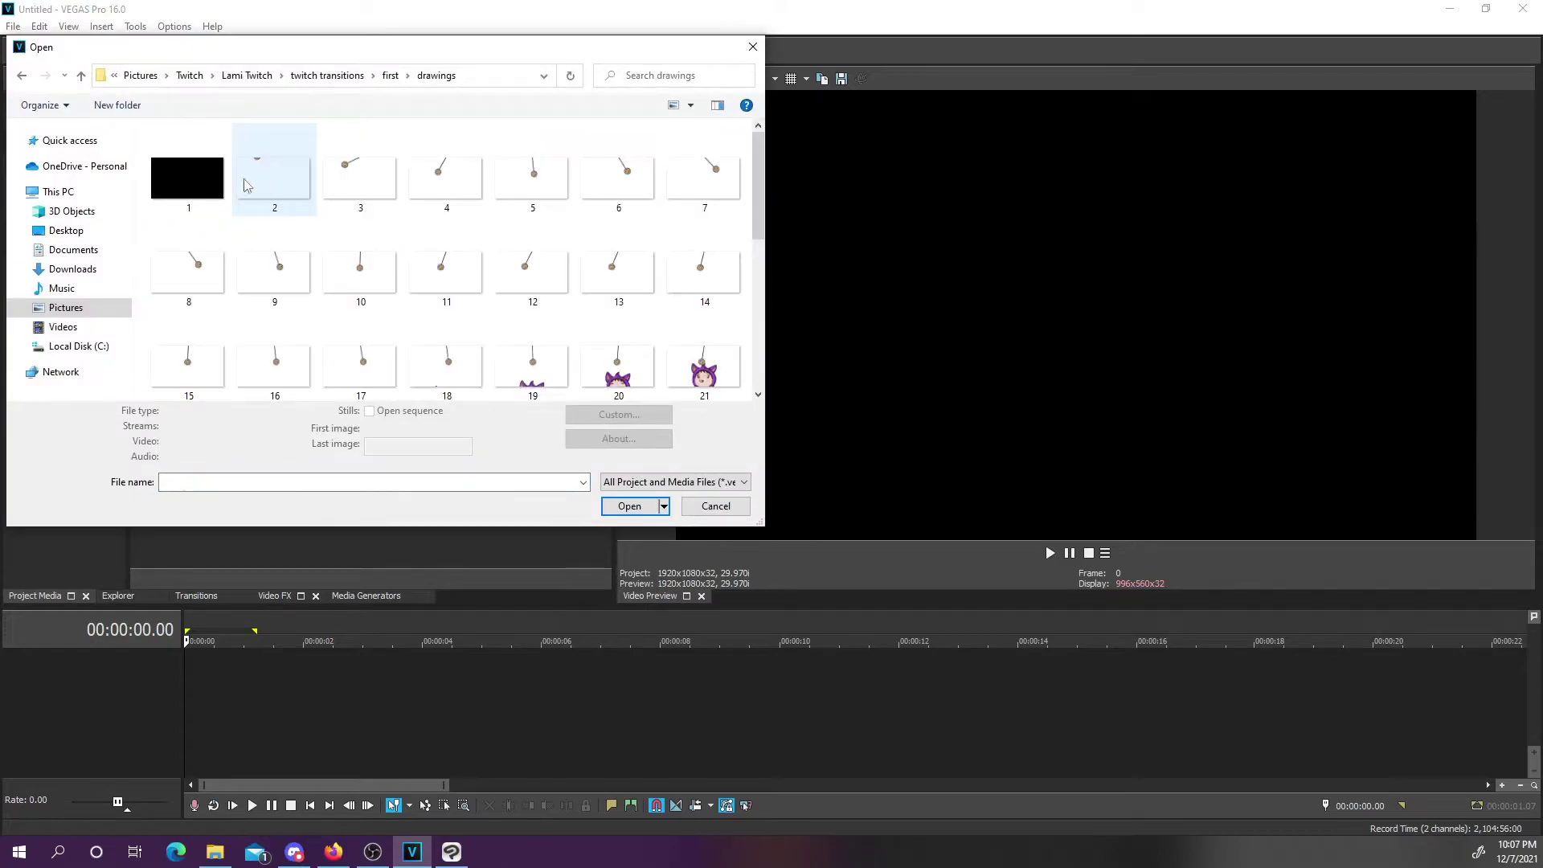
{"action": "left_click", "coordinate": [207, 179]}
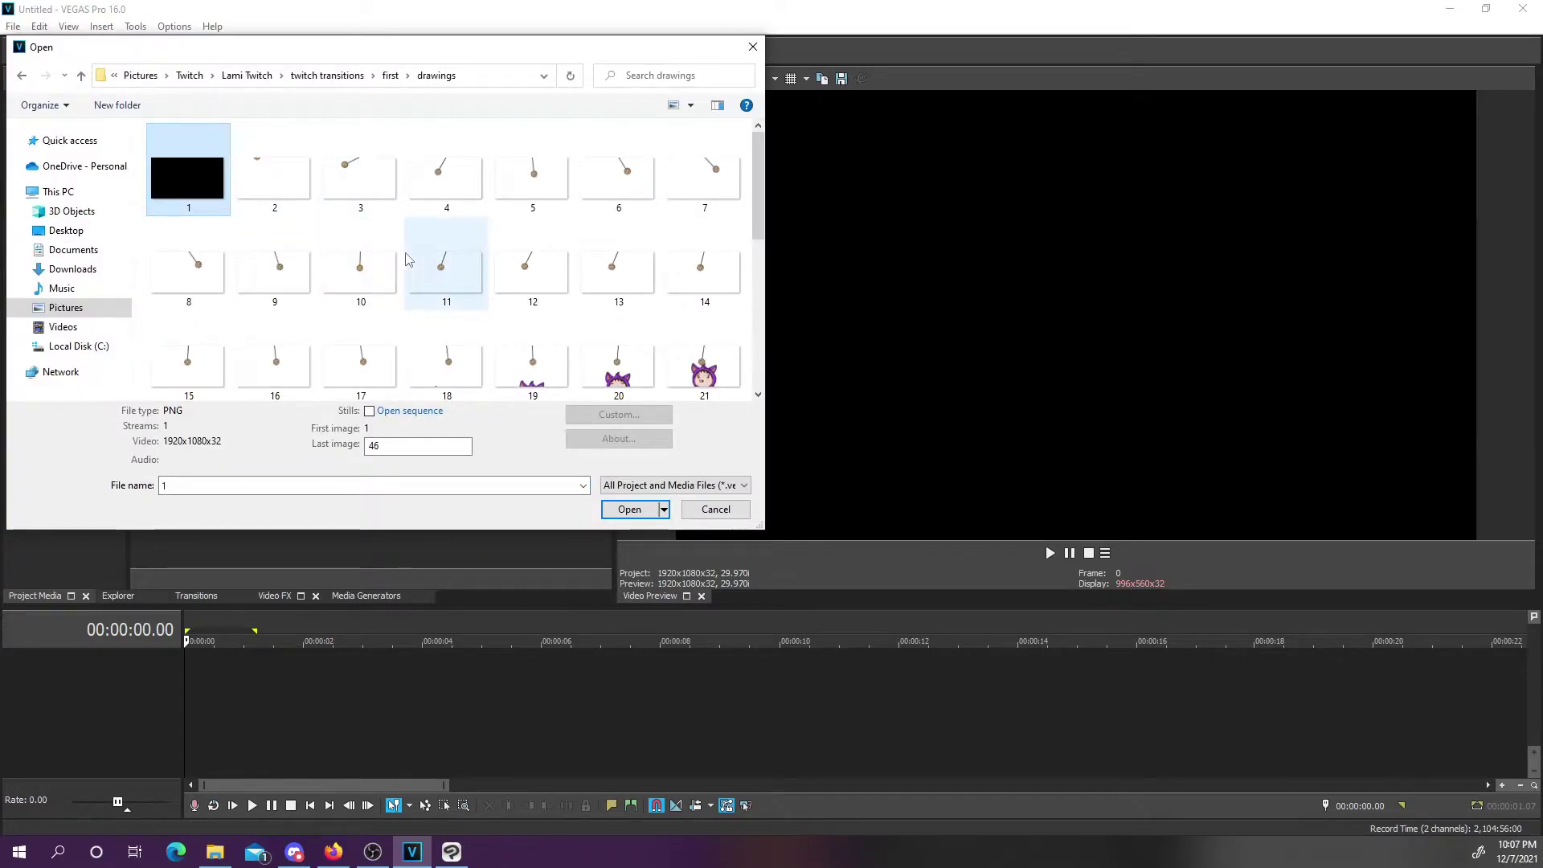
{"action": "scroll", "coordinate": [422, 266], "scroll_direction": "down", "scroll_amount": 5}
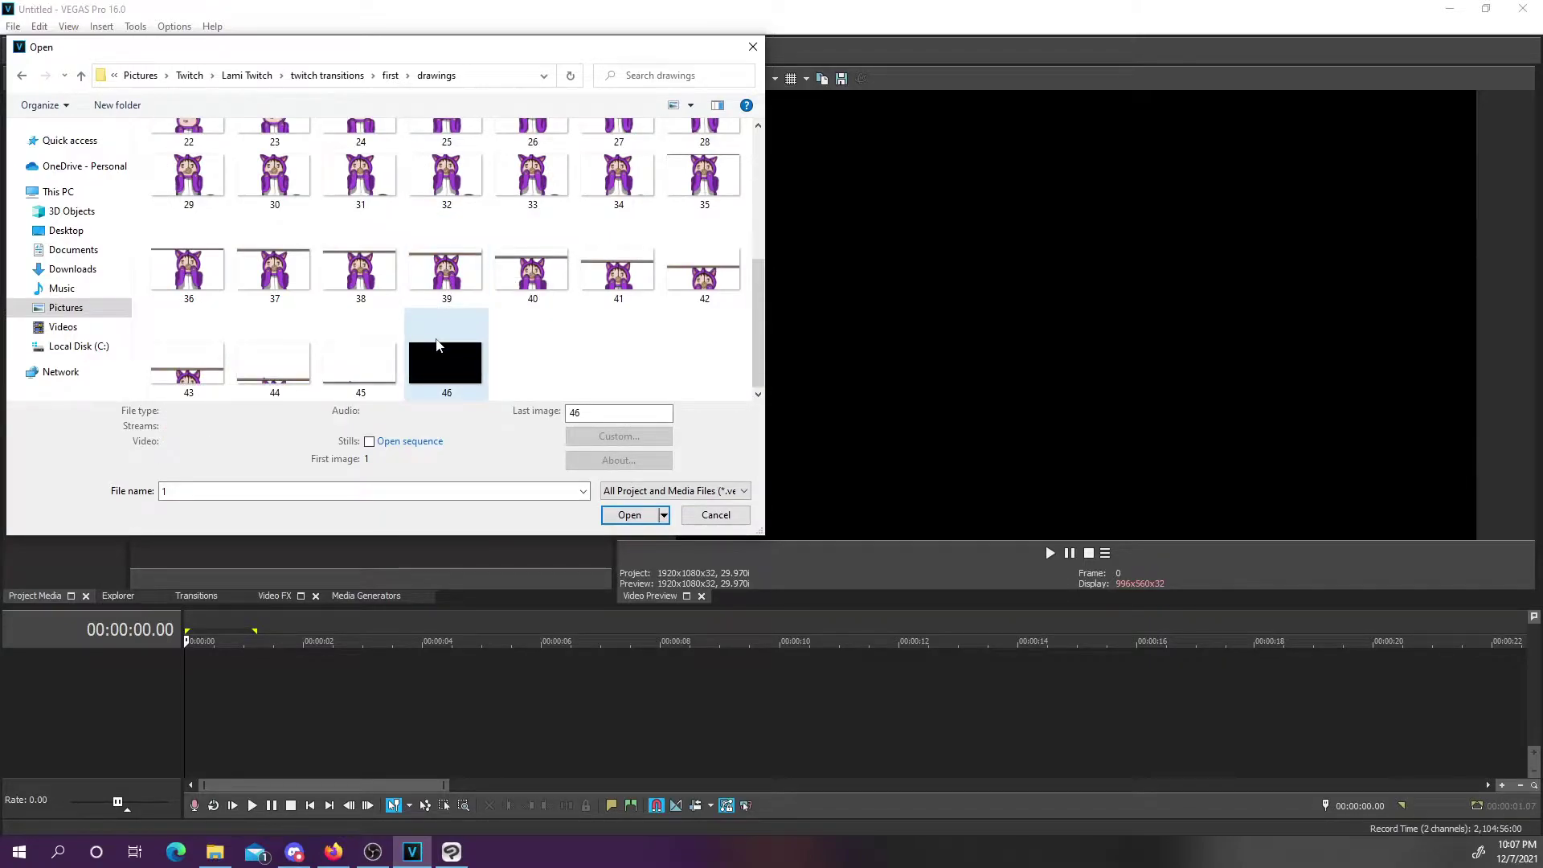
{"action": "left_click", "coordinate": [451, 309], "text": "shift"}
{"action": "scroll", "coordinate": [451, 309], "scroll_direction": "up", "scroll_amount": 5}
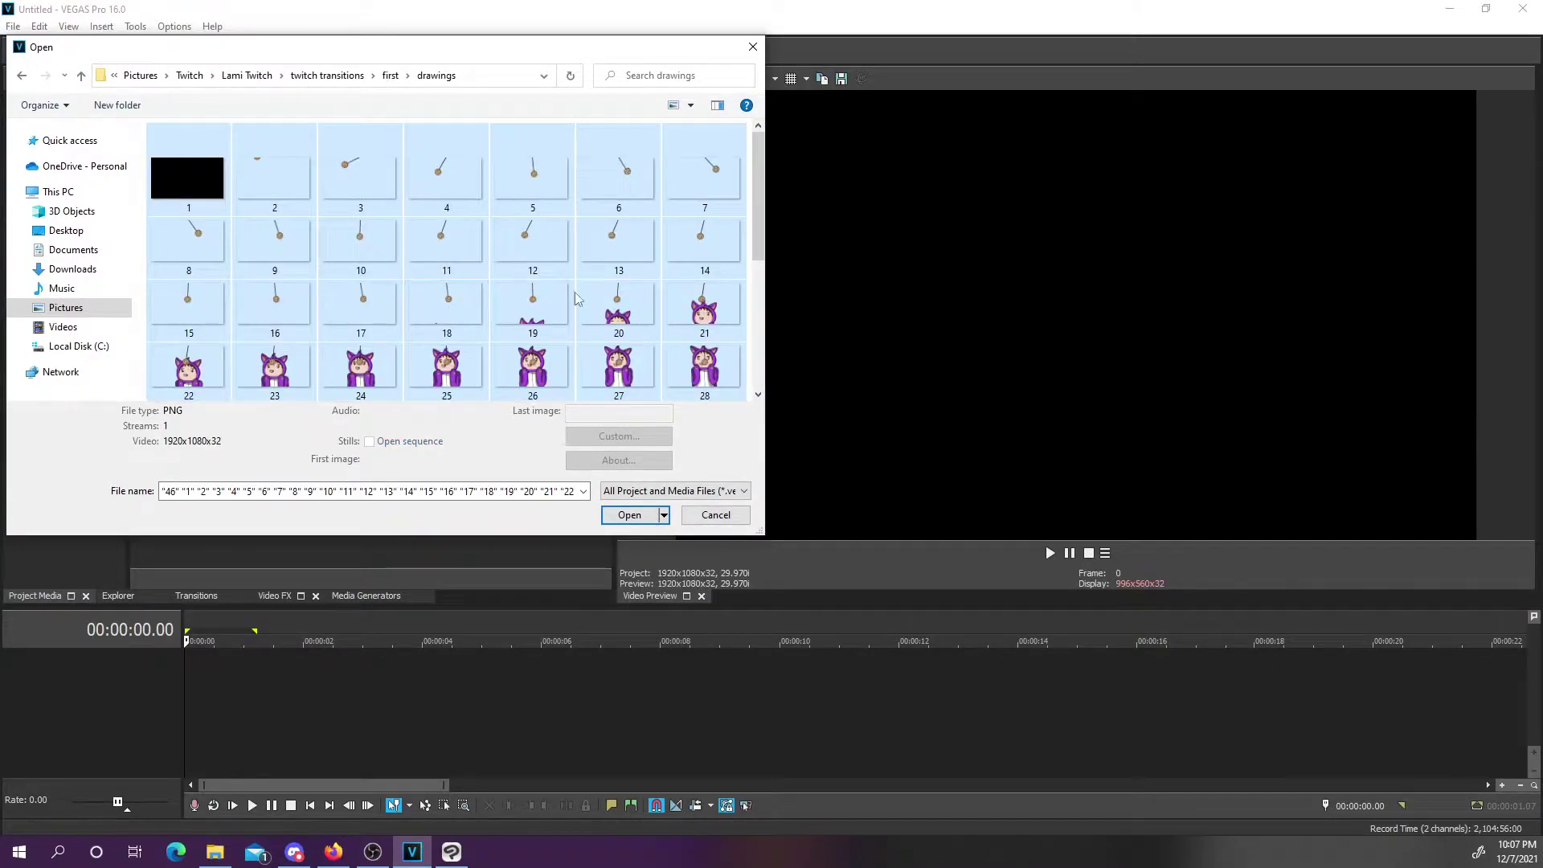
{"action": "scroll", "coordinate": [576, 292], "scroll_direction": "down", "scroll_amount": 5}
{"action": "left_click", "coordinate": [627, 514]}
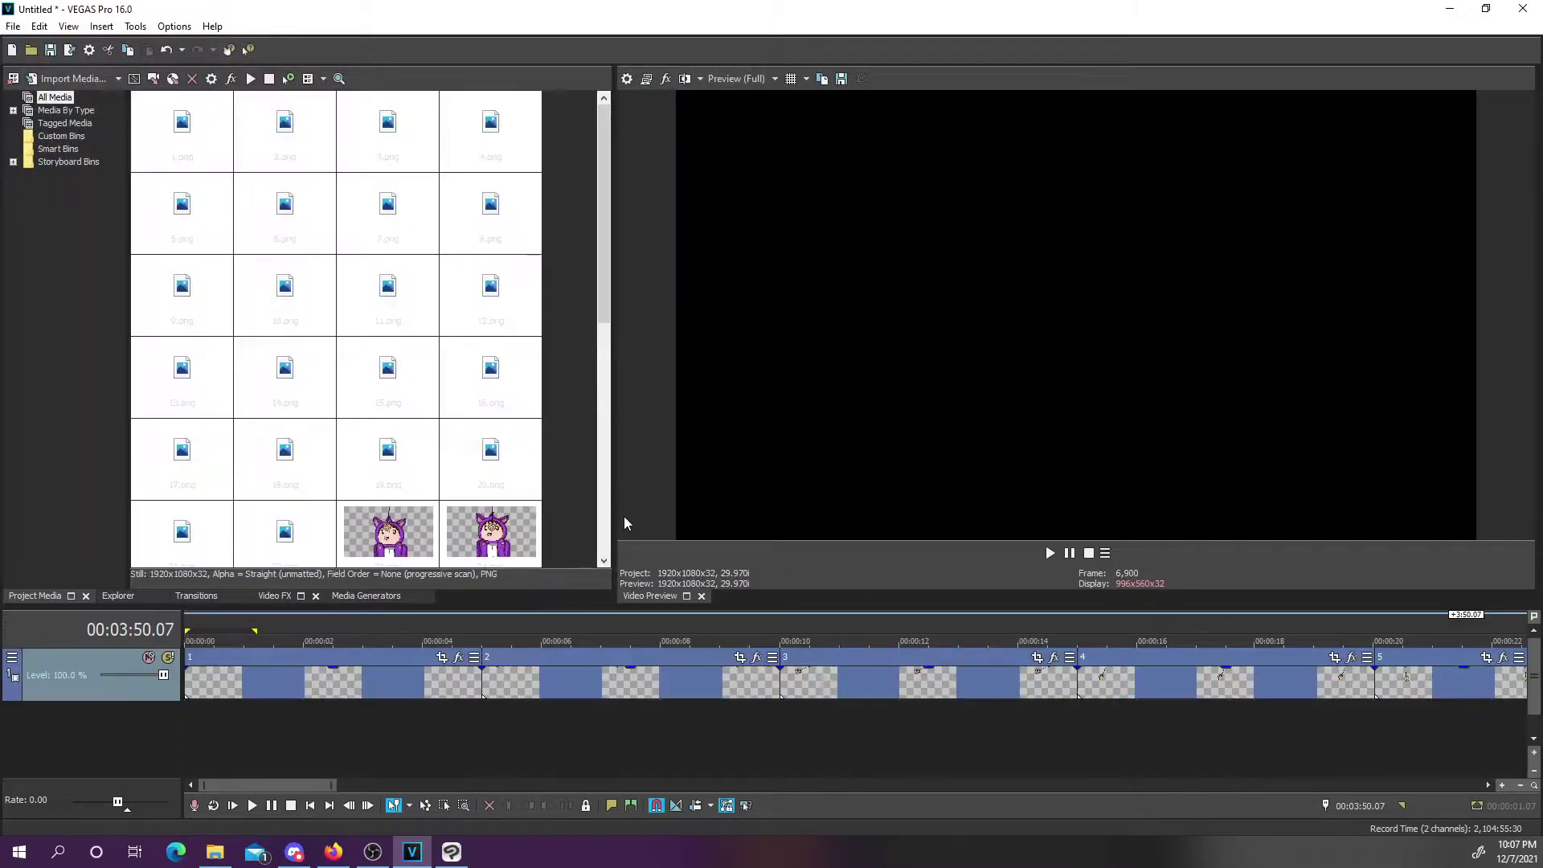
Shorten the first two image clips, pull them together at the timeline start and play back the timing
{"action": "left_click", "coordinate": [193, 627]}
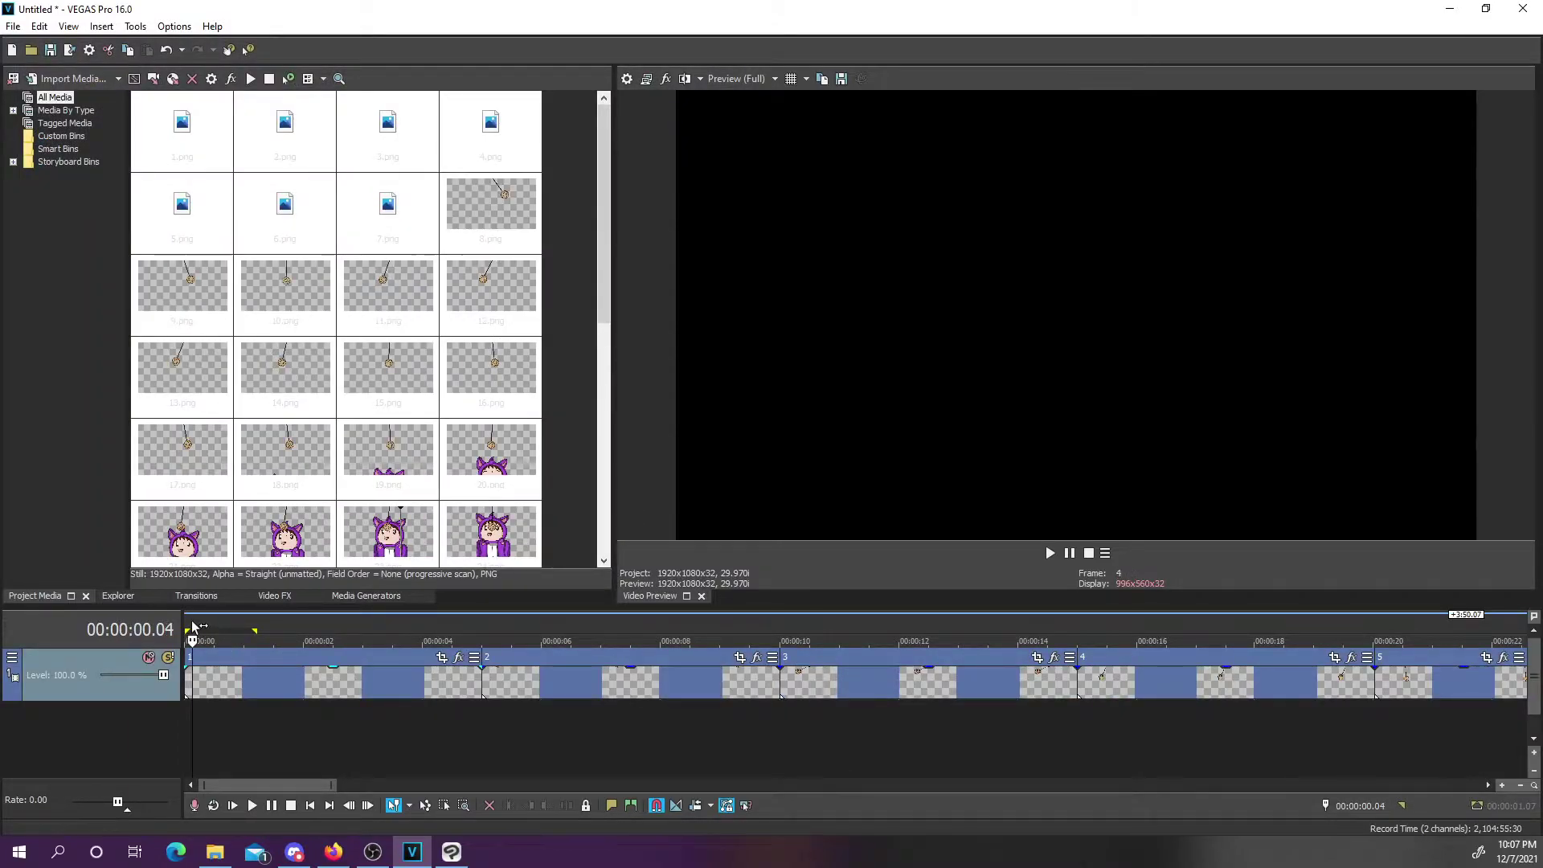
{"action": "left_click", "coordinate": [181, 617]}
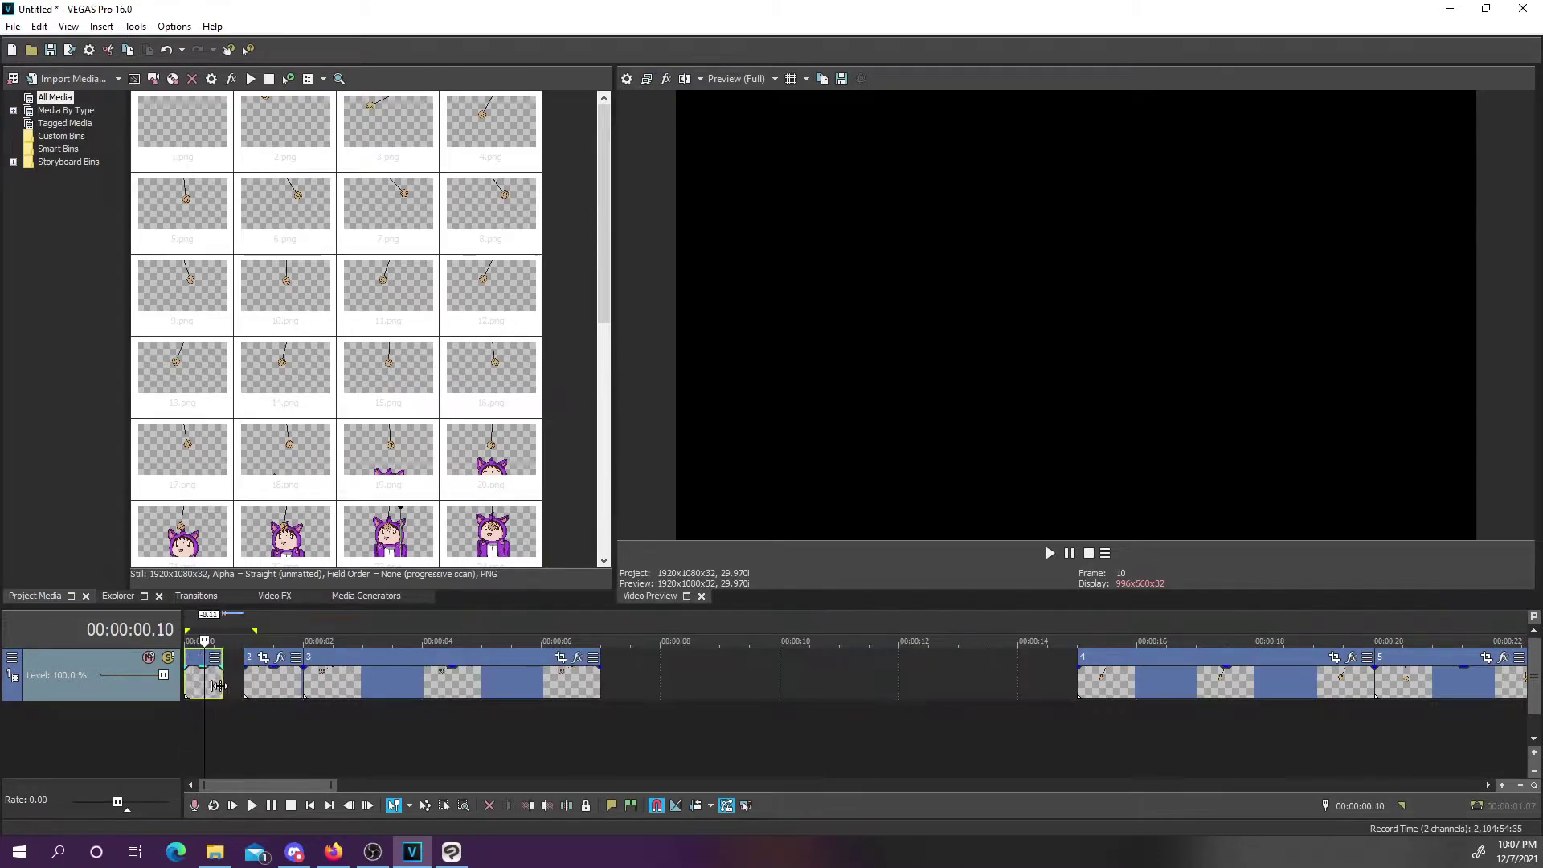
{"action": "left_click_drag", "start_coordinate": [265, 682], "coordinate": [233, 683]}
{"action": "left_click", "coordinate": [310, 805]}
{"action": "key", "text": "space"}
{"action": "key", "text": "space"}
Tighten the spacing of the first four clips and split off and delete the excess clip portion
{"action": "scroll", "coordinate": [255, 681], "scroll_direction": "up", "scroll_amount": 6}
{"action": "left_click", "coordinate": [256, 682]}
{"action": "left_click_drag", "start_coordinate": [353, 684], "coordinate": [283, 684]}
{"action": "left_click_drag", "start_coordinate": [374, 683], "coordinate": [279, 683]}
{"action": "left_click_drag", "start_coordinate": [1110, 687], "coordinate": [490, 690]}
{"action": "left_click", "coordinate": [328, 642]}
{"action": "key", "text": "s"}
{"action": "key", "text": "Delete"}
Bring the next clip back to the sequence, shorten the opening clips further and check their speed in playback
{"action": "scroll", "coordinate": [328, 684], "scroll_direction": "down", "scroll_amount": 6}
{"action": "left_click_drag", "start_coordinate": [1206, 685], "coordinate": [256, 682]}
{"action": "key", "text": "space"}
{"action": "key", "text": "space"}
{"action": "scroll", "coordinate": [524, 667], "scroll_direction": "up", "scroll_amount": 6}
{"action": "left_click_drag", "start_coordinate": [313, 683], "coordinate": [290, 683]}
{"action": "mouse_move", "coordinate": [351, 682]}
{"action": "left_mouse_down"}
{"action": "mouse_move", "coordinate": [331, 680]}
{"action": "mouse_move", "coordinate": [364, 685]}
{"action": "left_mouse_up"}
{"action": "left_click_drag", "start_coordinate": [422, 683], "coordinate": [399, 683]}
{"action": "left_click_drag", "start_coordinate": [503, 688], "coordinate": [430, 688]}
{"action": "key", "text": "space"}
{"action": "key", "text": "space"}
Trim the first three clips to two frames each and place clip 4 directly behind them
{"action": "mouse_move", "coordinate": [255, 685]}
{"action": "left_mouse_down"}
{"action": "mouse_move", "coordinate": [231, 685]}
{"action": "mouse_move", "coordinate": [258, 683]}
{"action": "left_mouse_up"}
{"action": "mouse_move", "coordinate": [302, 684]}
{"action": "left_mouse_down"}
{"action": "mouse_move", "coordinate": [279, 684]}
{"action": "mouse_move", "coordinate": [313, 683]}
{"action": "left_mouse_up"}
{"action": "left_click_drag", "start_coordinate": [350, 684], "coordinate": [326, 685]}
{"action": "key", "text": "space"}
{"action": "key", "text": "space"}
{"action": "left_click_drag", "start_coordinate": [423, 684], "coordinate": [352, 685]}
Enable automatic ripple editing and trim the following clips up to image 9 to two frames each
{"action": "left_click", "coordinate": [696, 805]}
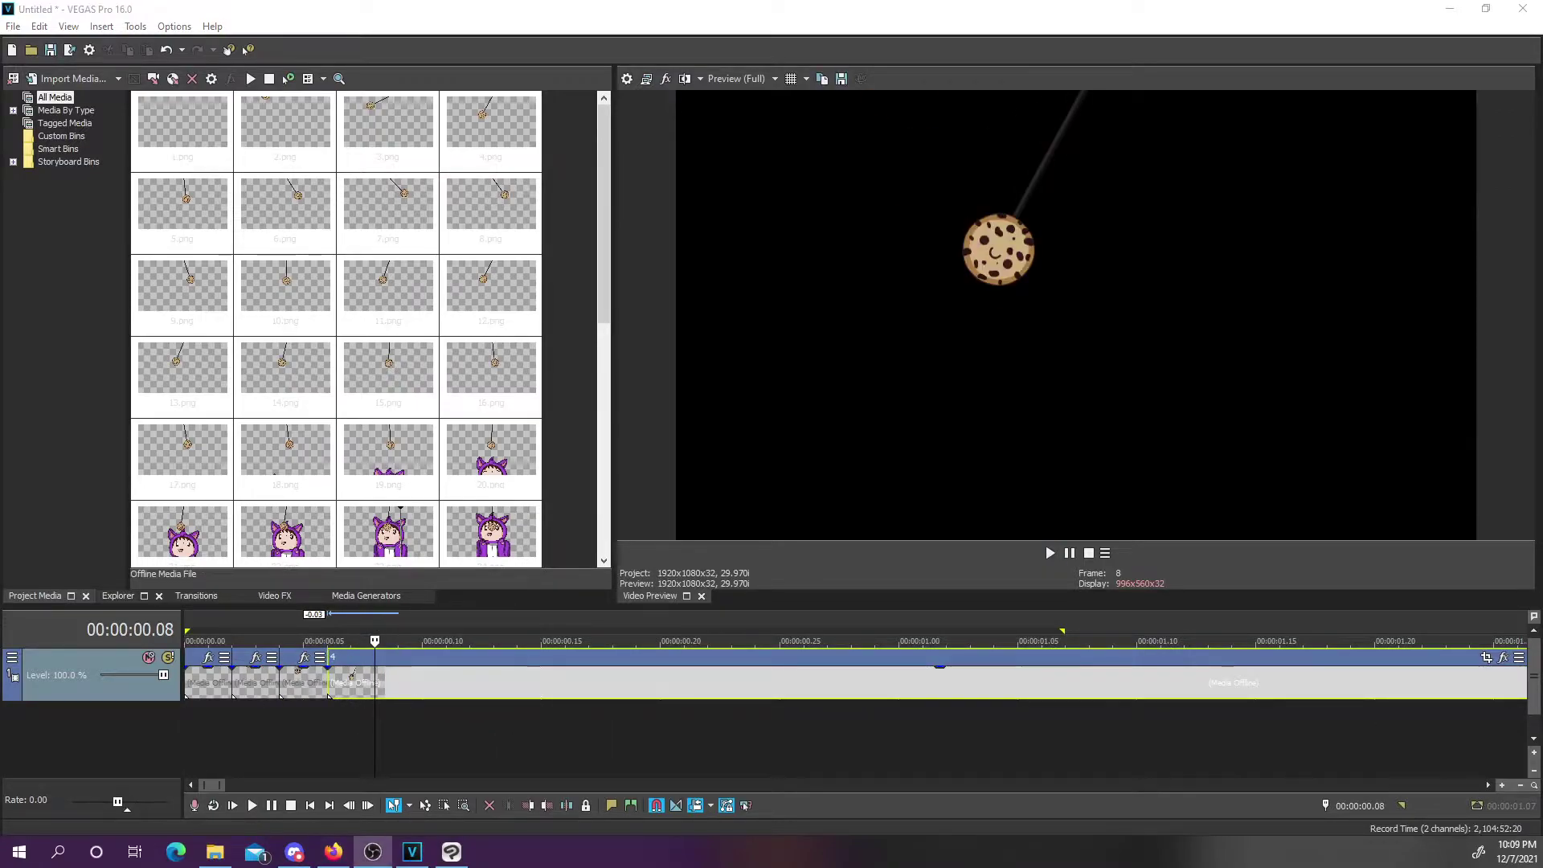
{"action": "key", "text": "ctrl+v"}
{"action": "key", "text": "ctrl+v"}
{"action": "key", "text": "ctrl+v"}
{"action": "key", "text": "ctrl+v"}
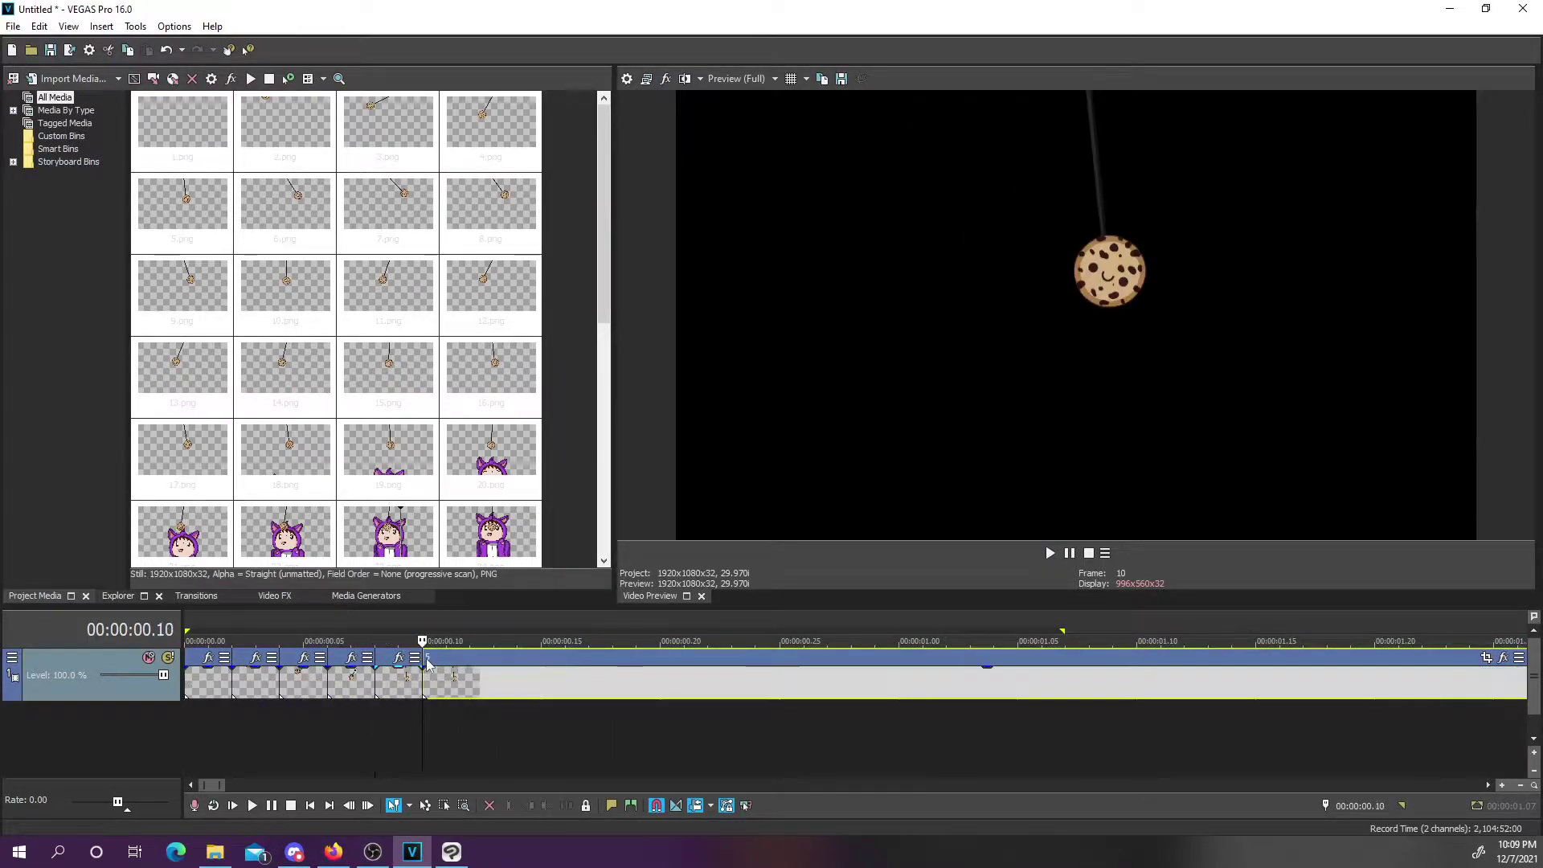
{"action": "key", "text": "ctrl+v"}
{"action": "key", "text": "ctrl+v"}
{"action": "key", "text": "ctrl+v"}
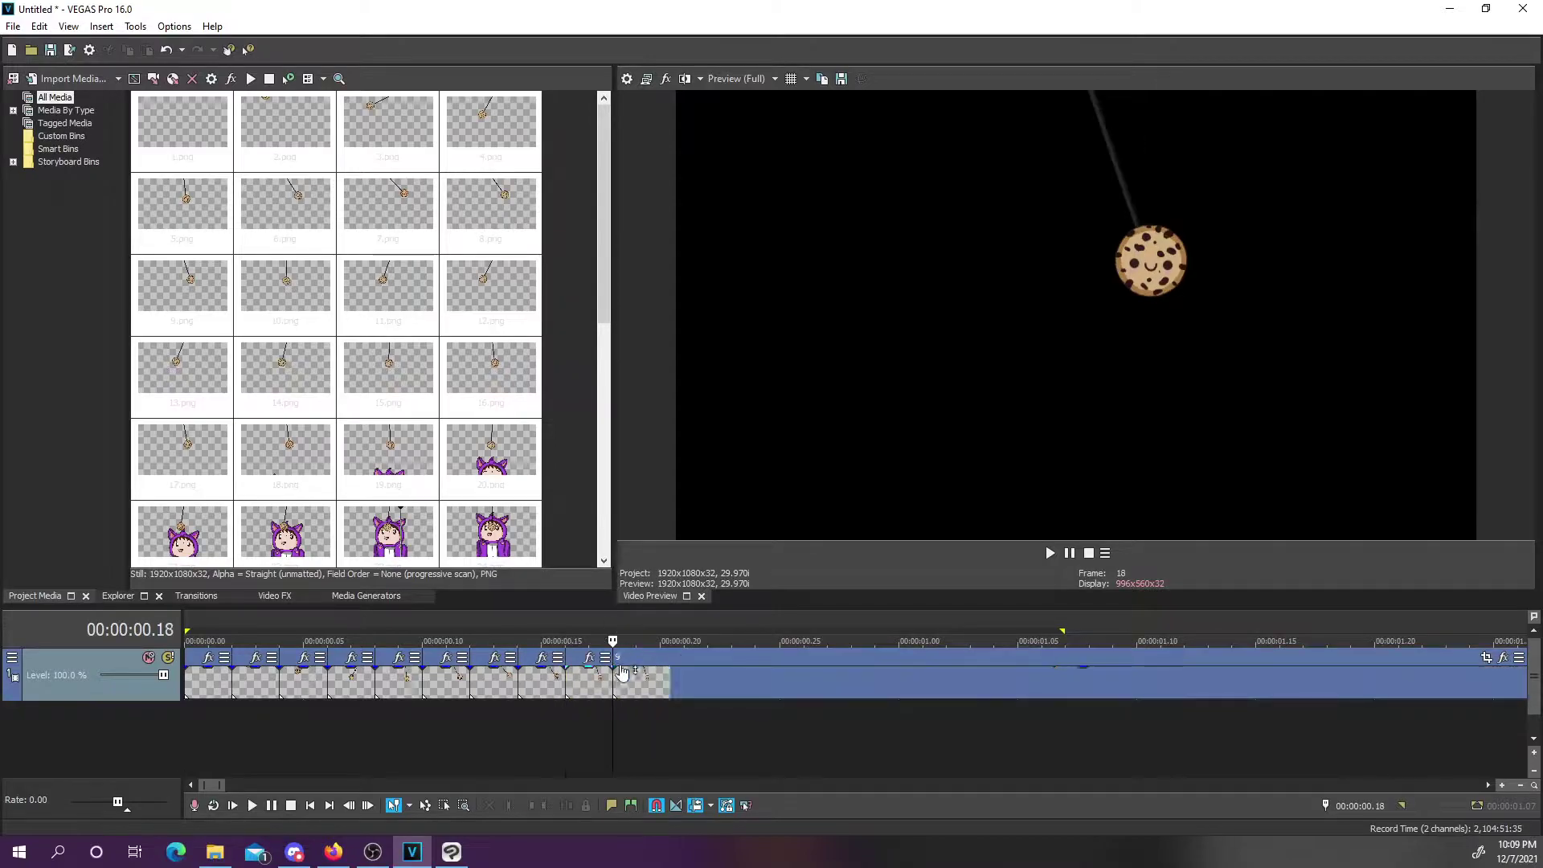
Trim the clips of images 10 through 16 to two frames each, rippling the rest of the timeline
{"action": "key", "text": "ctrl+v"}
{"action": "key", "text": "ctrl+v"}
{"action": "key", "text": "ctrl+v"}
{"action": "key", "text": "ctrl+v"}
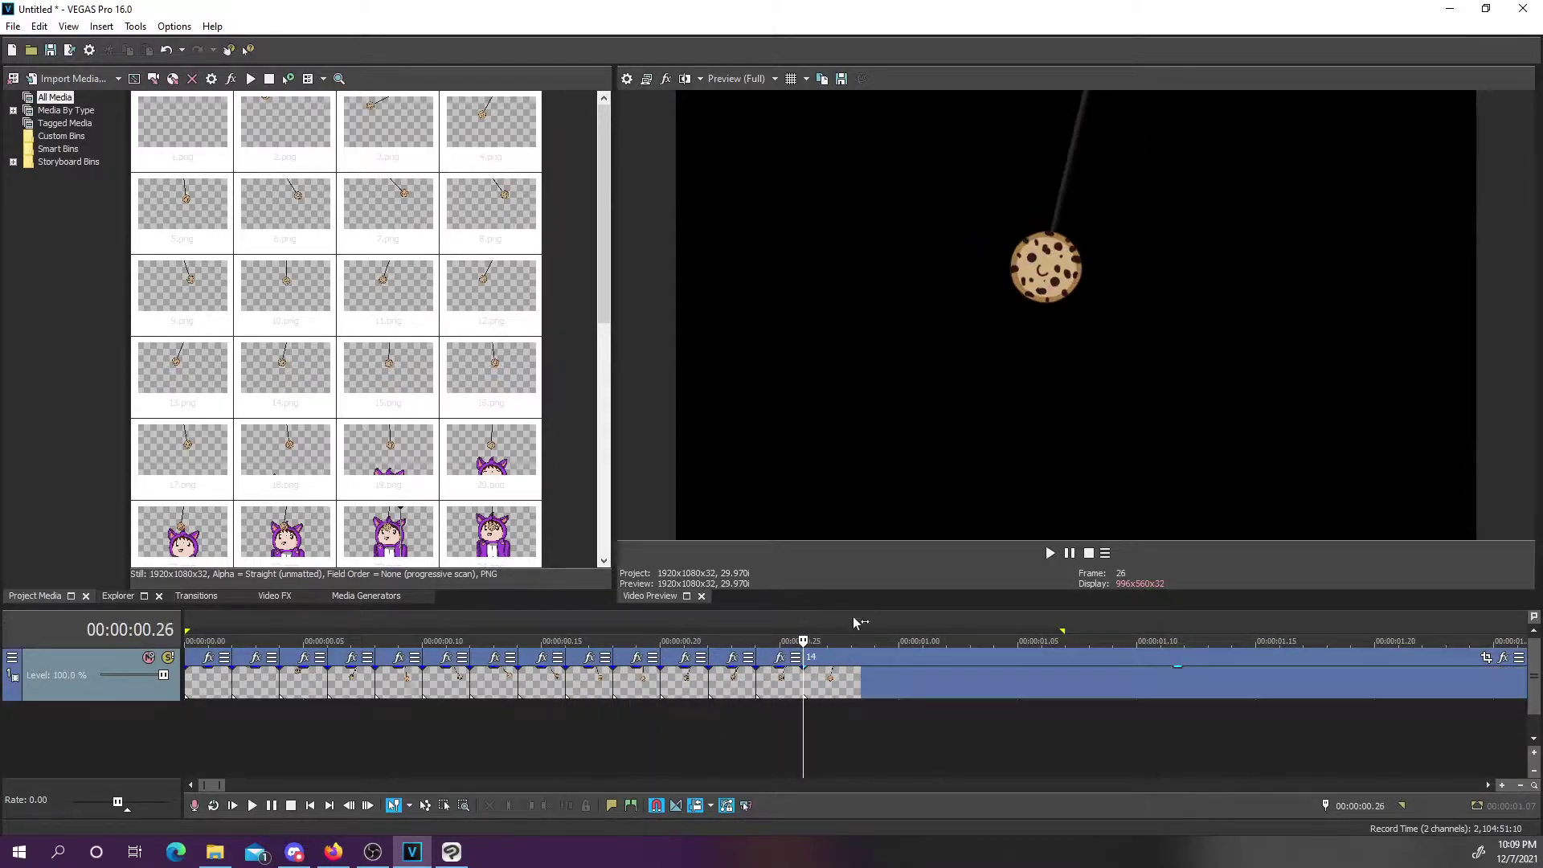
{"action": "key", "text": "ctrl+v"}
{"action": "key", "text": "ctrl+v"}
{"action": "key", "text": "ctrl+v"}
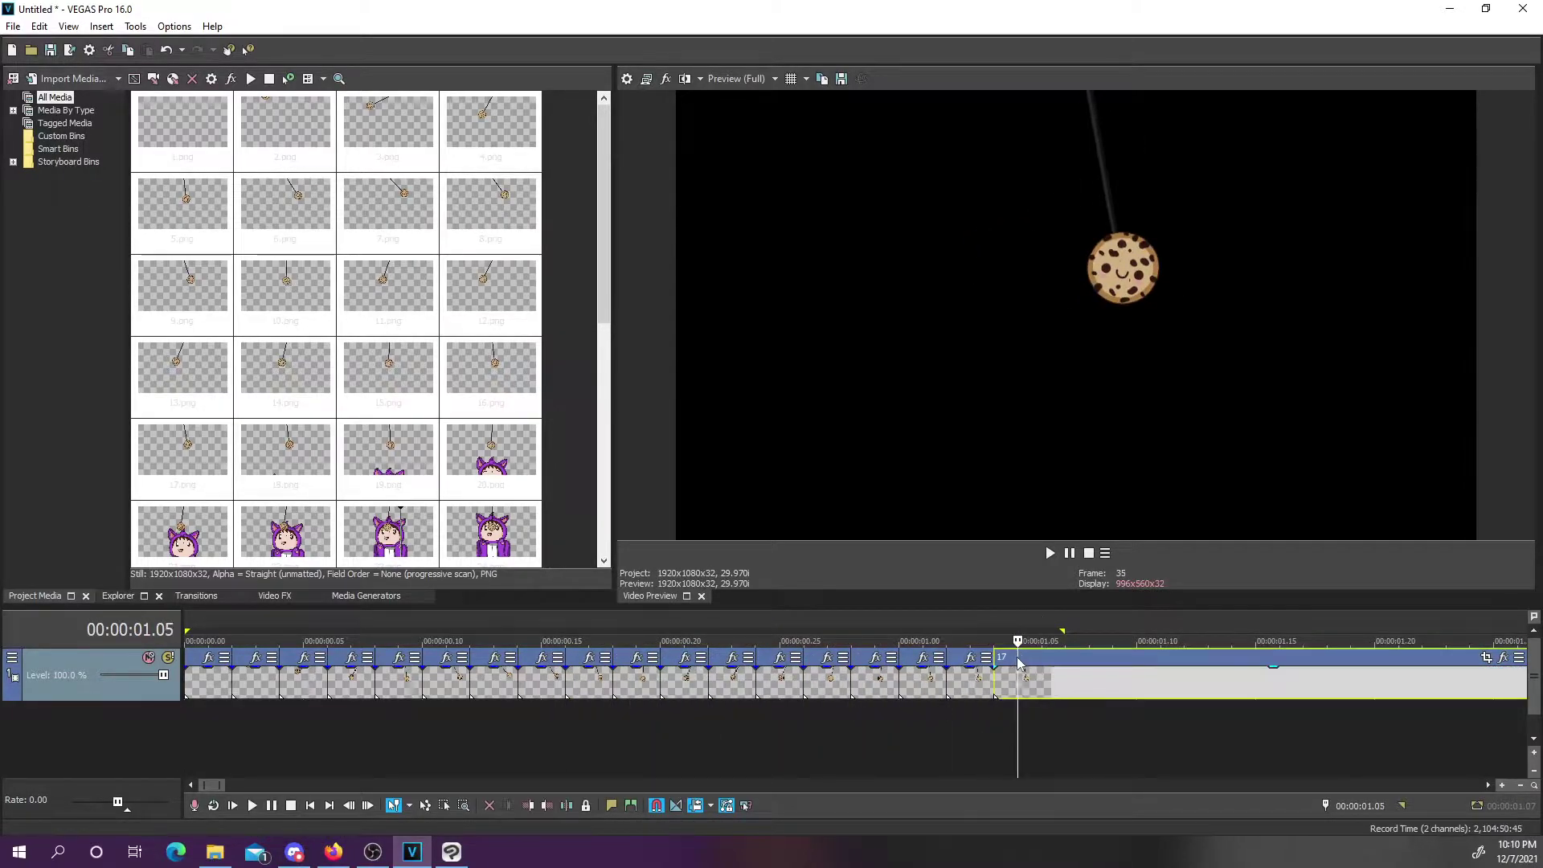
Trim the clips of images 17 through 23 to two frames each, keeping them gapless
{"action": "key", "text": "Home"}
{"action": "key", "text": "End"}
{"action": "key", "text": "ctrl+v"}
{"action": "key", "text": "ctrl+v"}
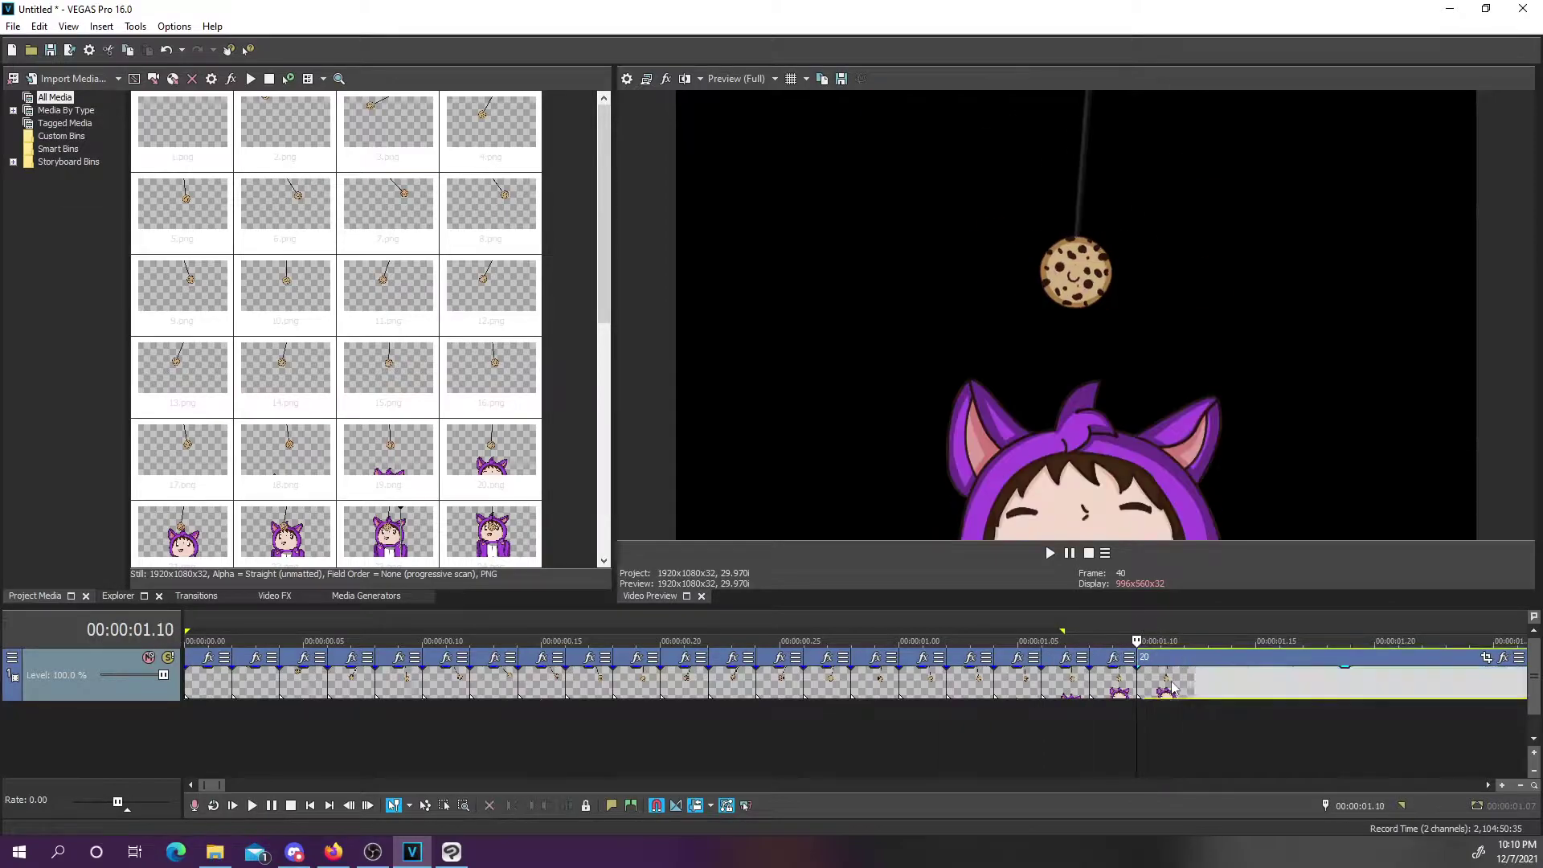
{"action": "key", "text": "ctrl+v"}
{"action": "key", "text": "ctrl+v"}
{"action": "key", "text": "ctrl+v"}
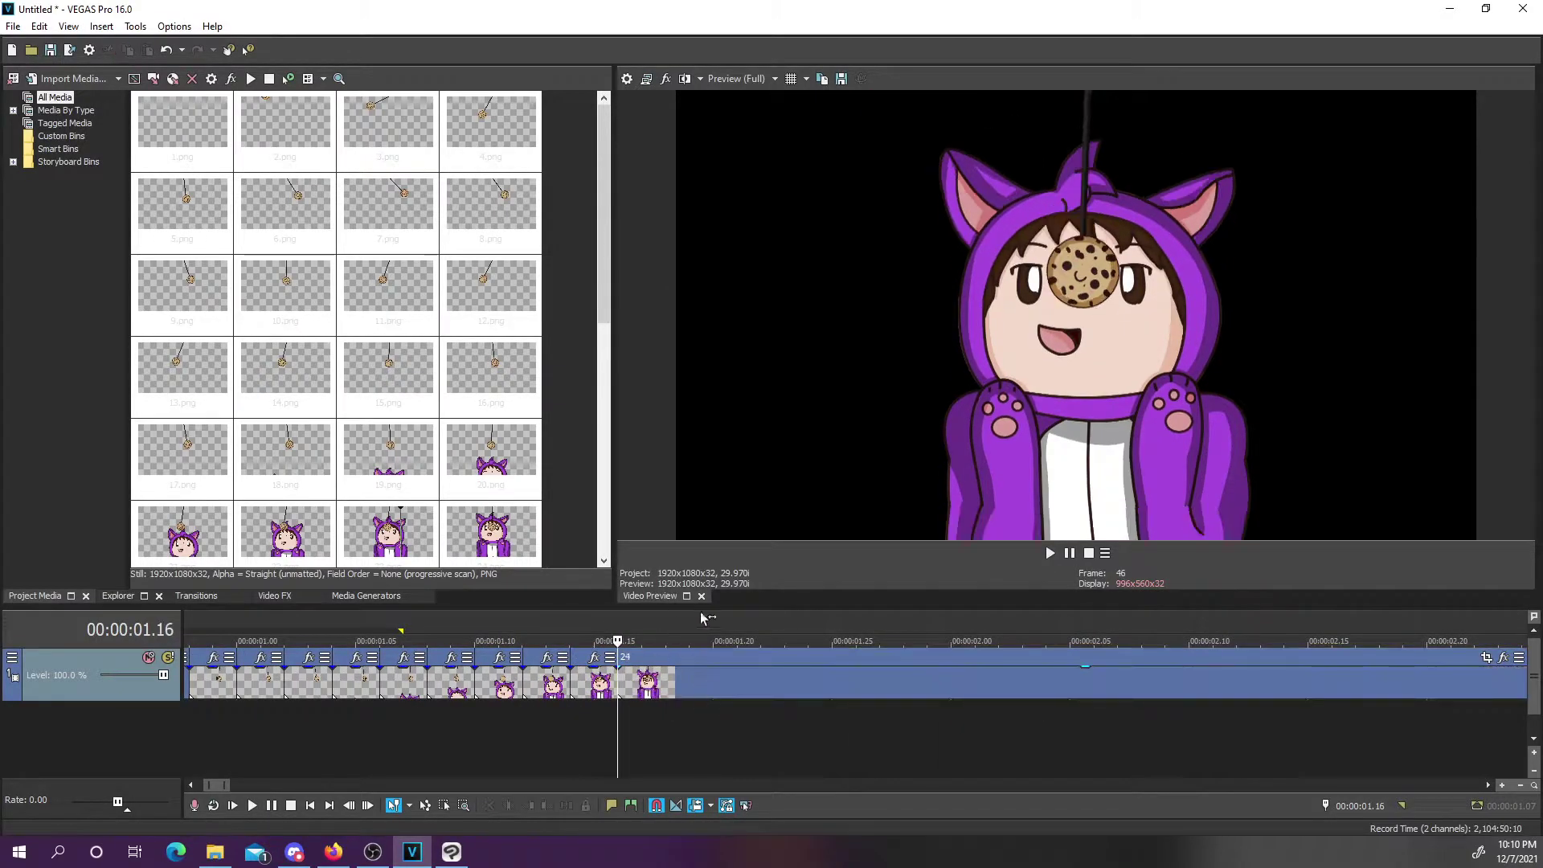
Trim the remaining clips from image 24 to the end of the sequence to two frames each
{"action": "key", "text": "ctrl+v"}
{"action": "key", "text": "ctrl+v"}
{"action": "key", "text": "ctrl+v"}
{"action": "key", "text": "ctrl+v"}
{"action": "key", "text": "ctrl+v"}
{"action": "key", "text": "ctrl+v"}
{"action": "key", "text": "ctrl+v"}
{"action": "key", "text": "ctrl+v"}
{"action": "key", "text": "ctrl+v"}
{"action": "key", "text": "ctrl+v"}
{"action": "key", "text": "ctrl+v"}
{"action": "key", "text": "ctrl+v"}
{"action": "key", "text": "ctrl+v"}
{"action": "key", "text": "ctrl+v"}
{"action": "key", "text": "ctrl+v"}
{"action": "key", "text": "ctrl+v"}
{"action": "key", "text": "ctrl+v"}
{"action": "key", "text": "ctrl+v"}
{"action": "key", "text": "ctrl+v"}
{"action": "key", "text": "ctrl+v"}
{"action": "key", "text": "ctrl+v"}
{"action": "key", "text": "ctrl+v"}
{"action": "key", "text": "ctrl+v"}
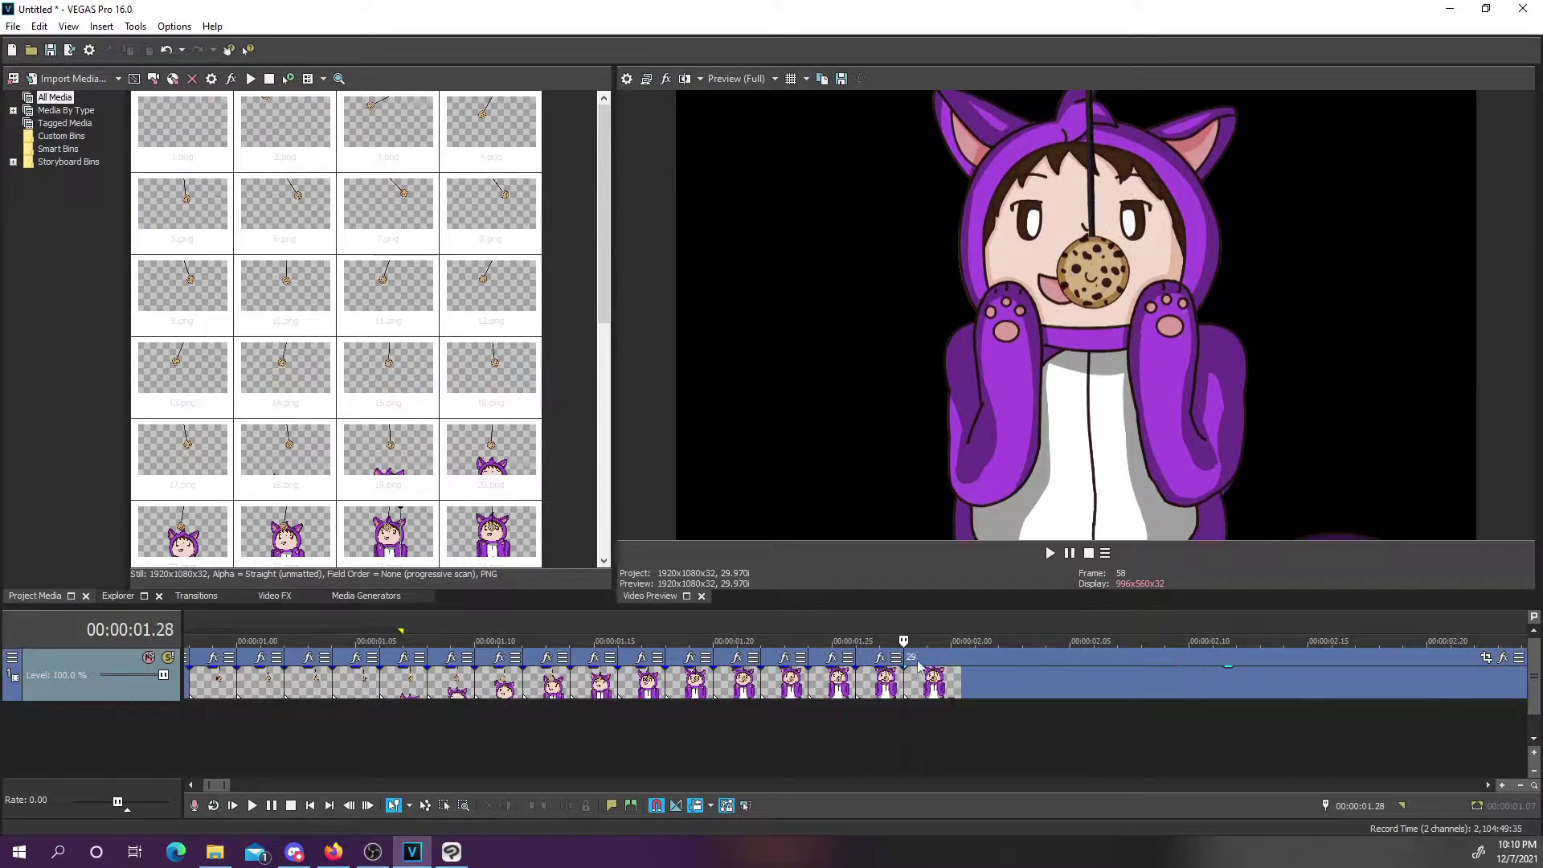
Play back the whole assembled animation from the start of the timeline
{"action": "scroll", "coordinate": [186, 616], "scroll_direction": "down", "scroll_amount": 8}
{"action": "left_click", "coordinate": [190, 619]}
{"action": "key", "text": "space"}
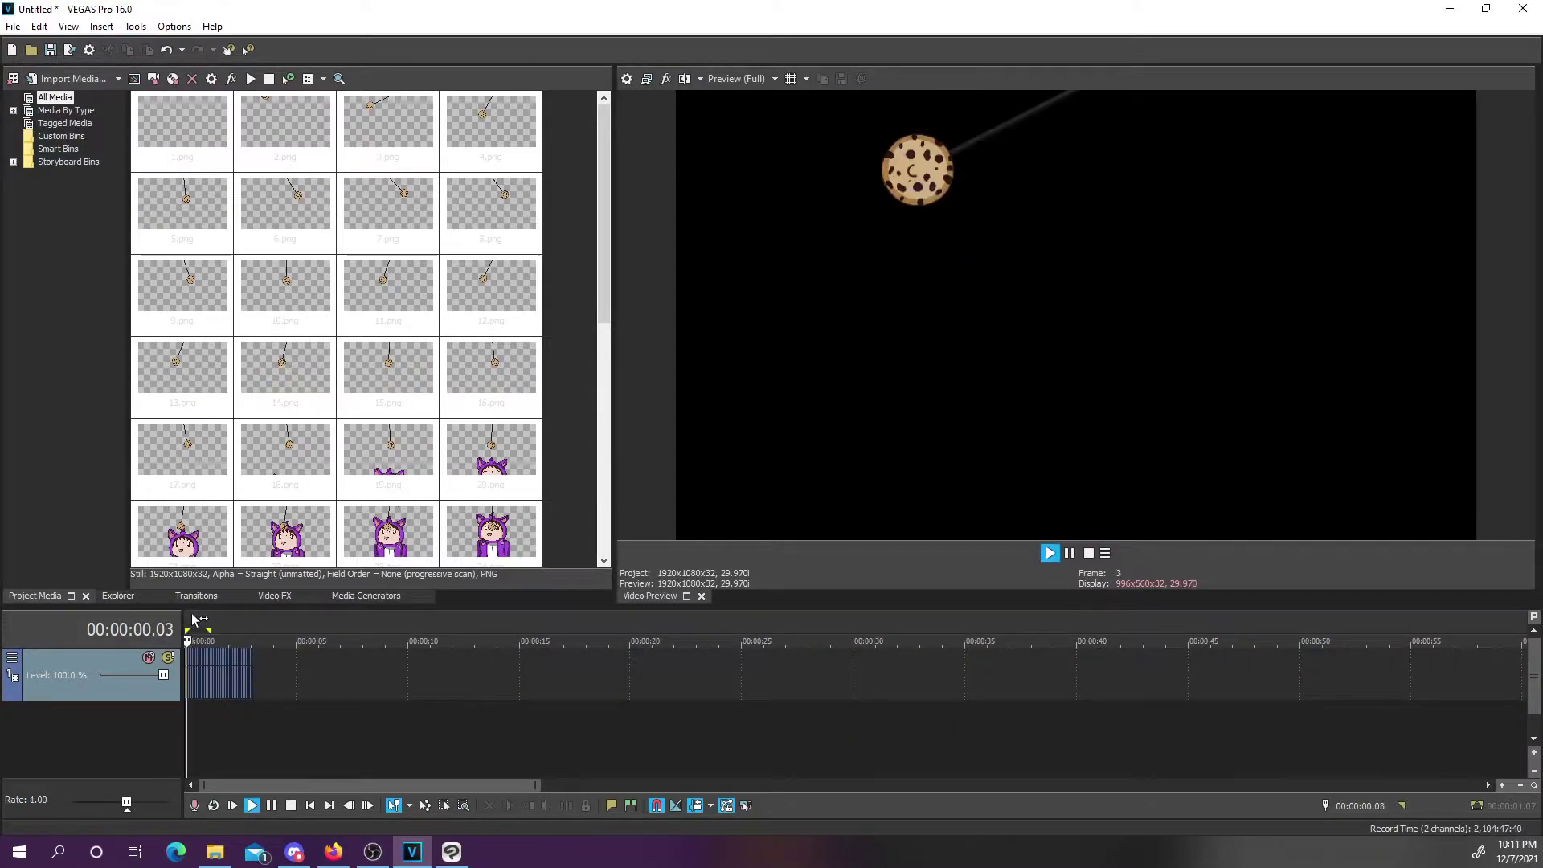
{"action": "left_click", "coordinate": [1501, 787]}
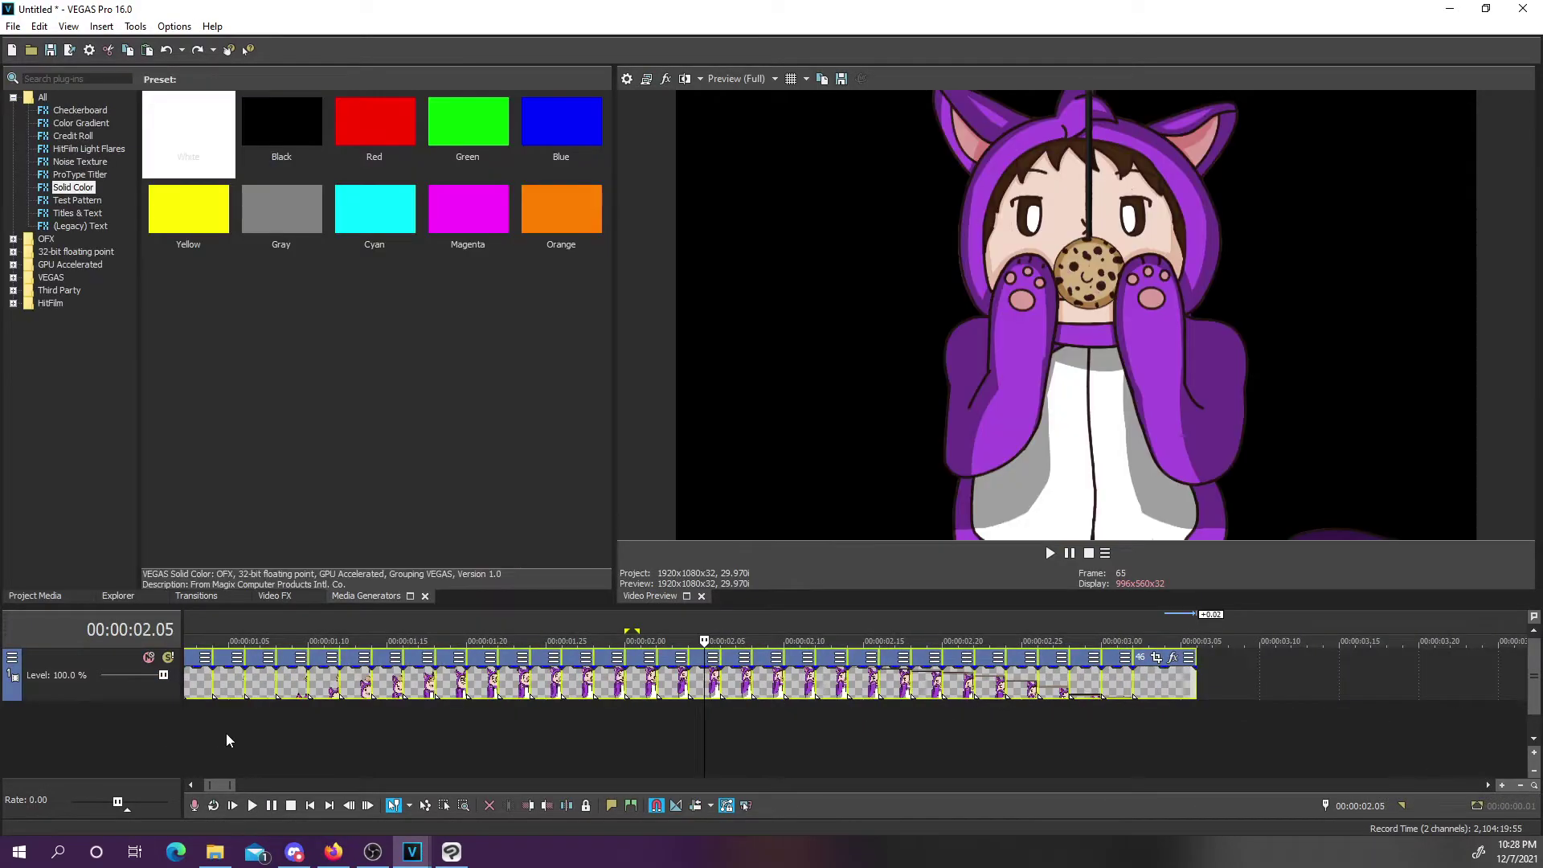
Insert two empty video tracks and arrange the animation track above them
{"action": "left_click", "coordinate": [225, 734]}
{"action": "right_click", "coordinate": [99, 721]}
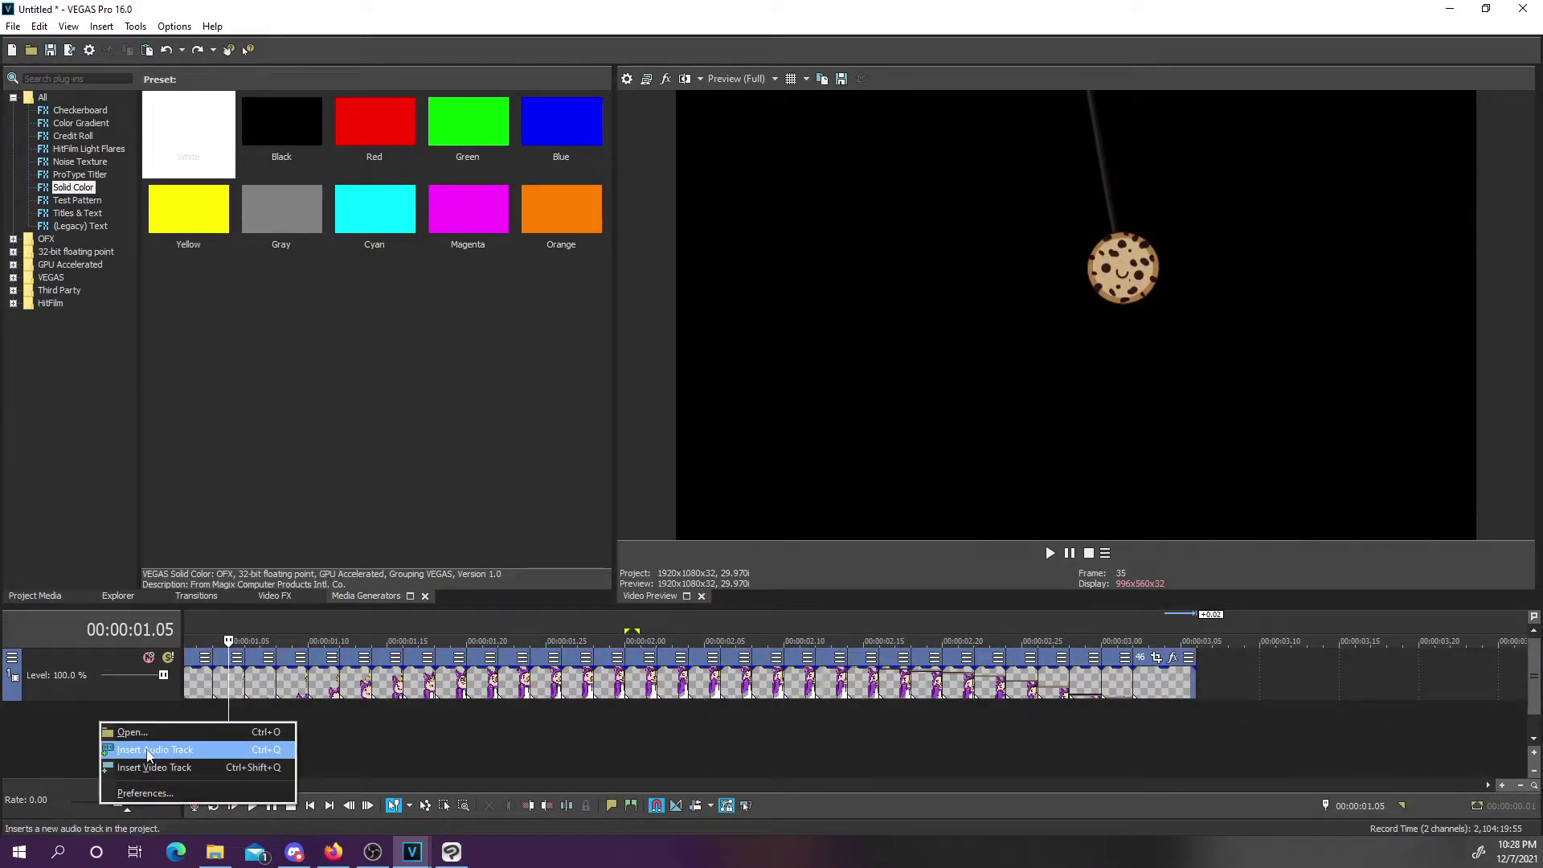
{"action": "left_click", "coordinate": [162, 766]}
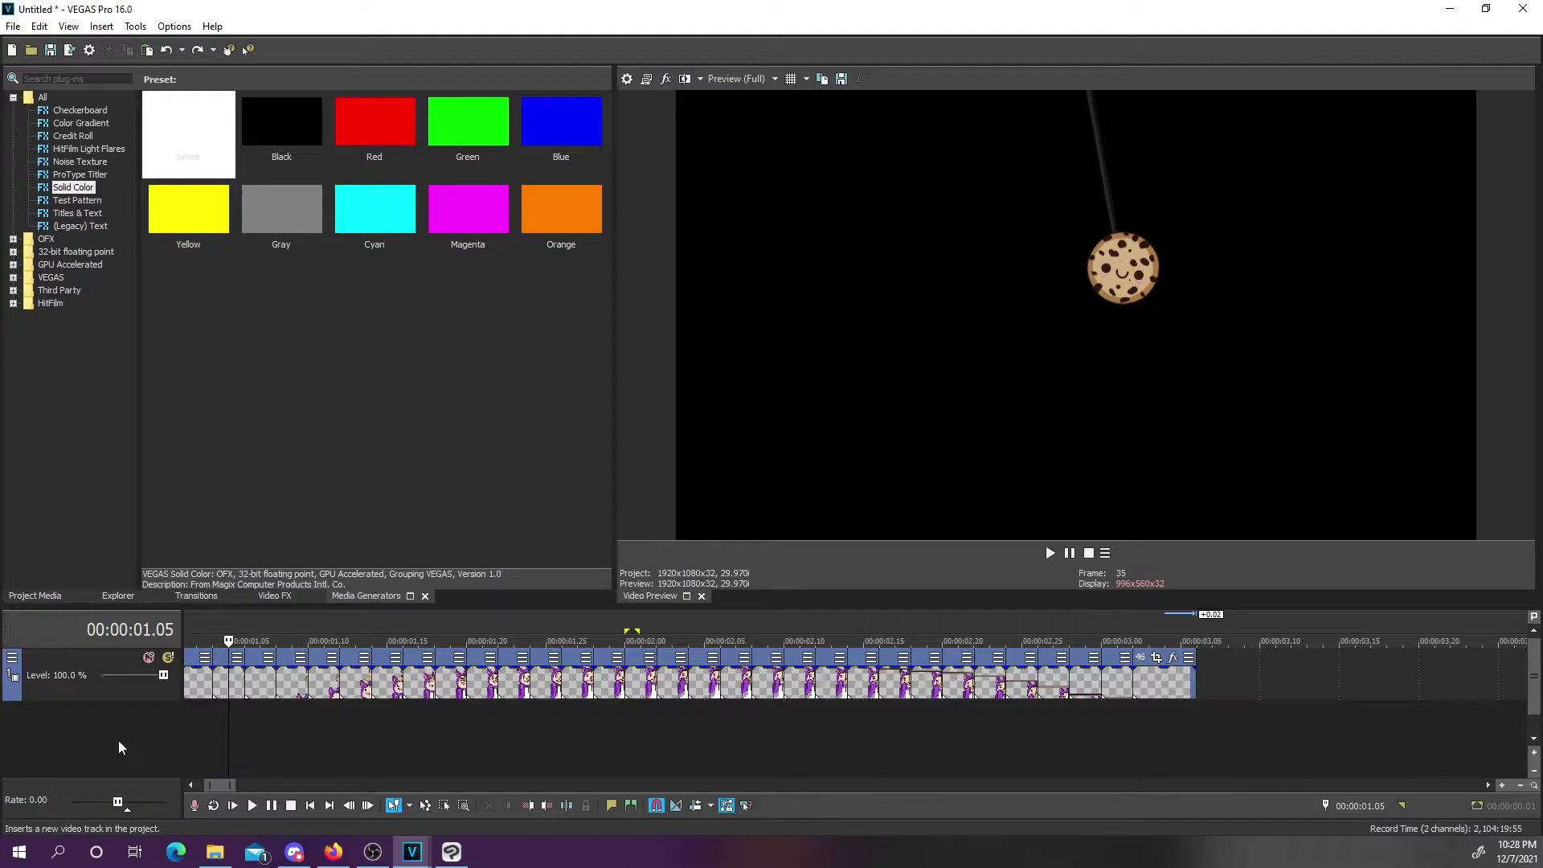
{"action": "right_click", "coordinate": [93, 767]}
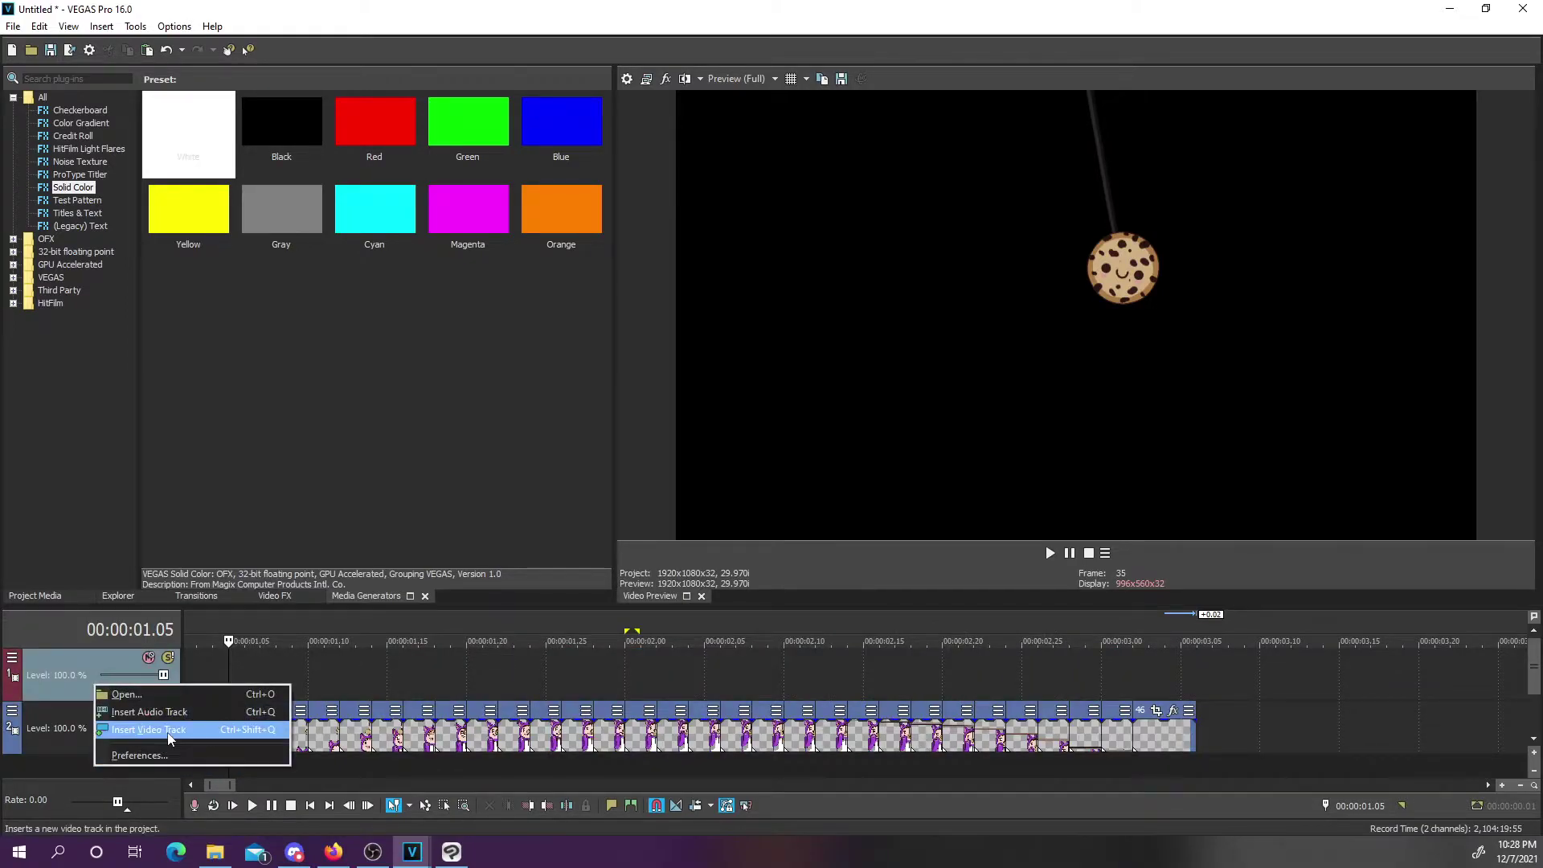
{"action": "left_click", "coordinate": [168, 732]}
{"action": "left_click_drag", "start_coordinate": [127, 756], "coordinate": [112, 644]}
Place the playhead at 00:00:02.14 on the empty second track
{"action": "left_click", "coordinate": [191, 722]}
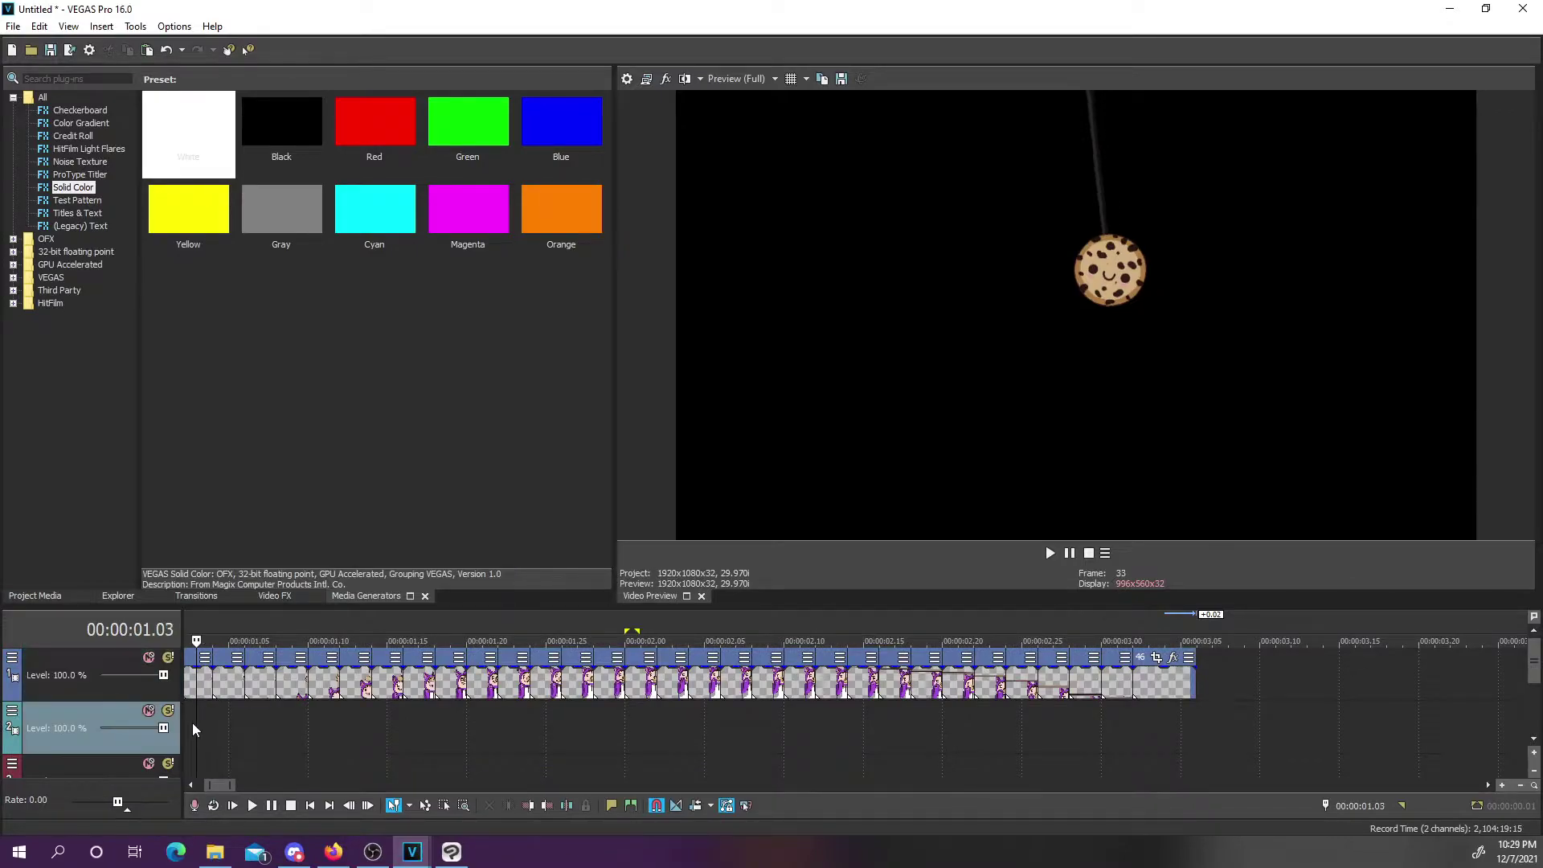
{"action": "left_click", "coordinate": [832, 718]}
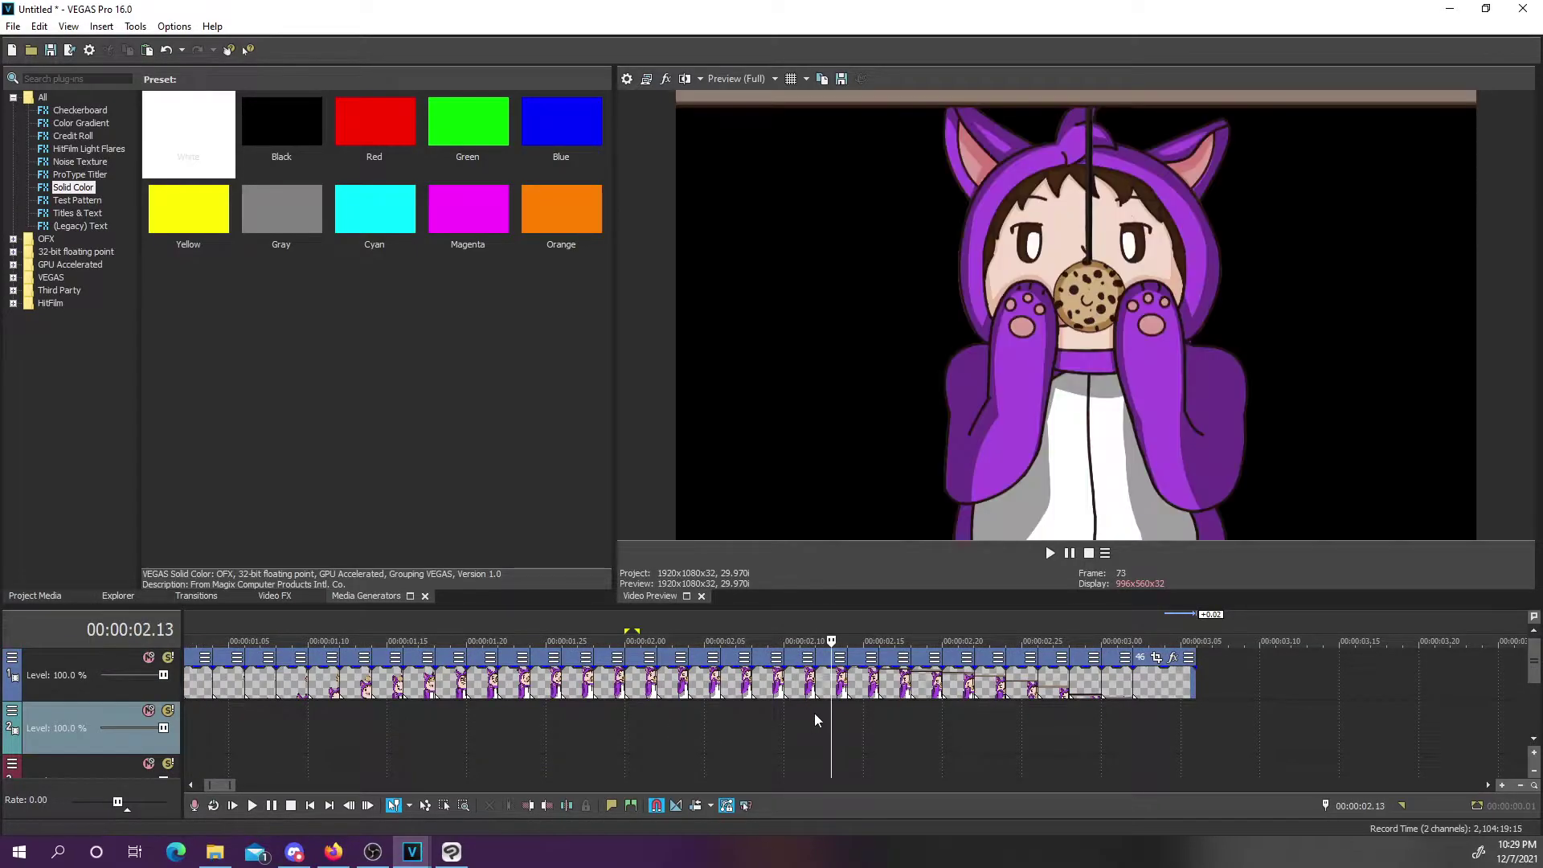
{"action": "left_click", "coordinate": [850, 725]}
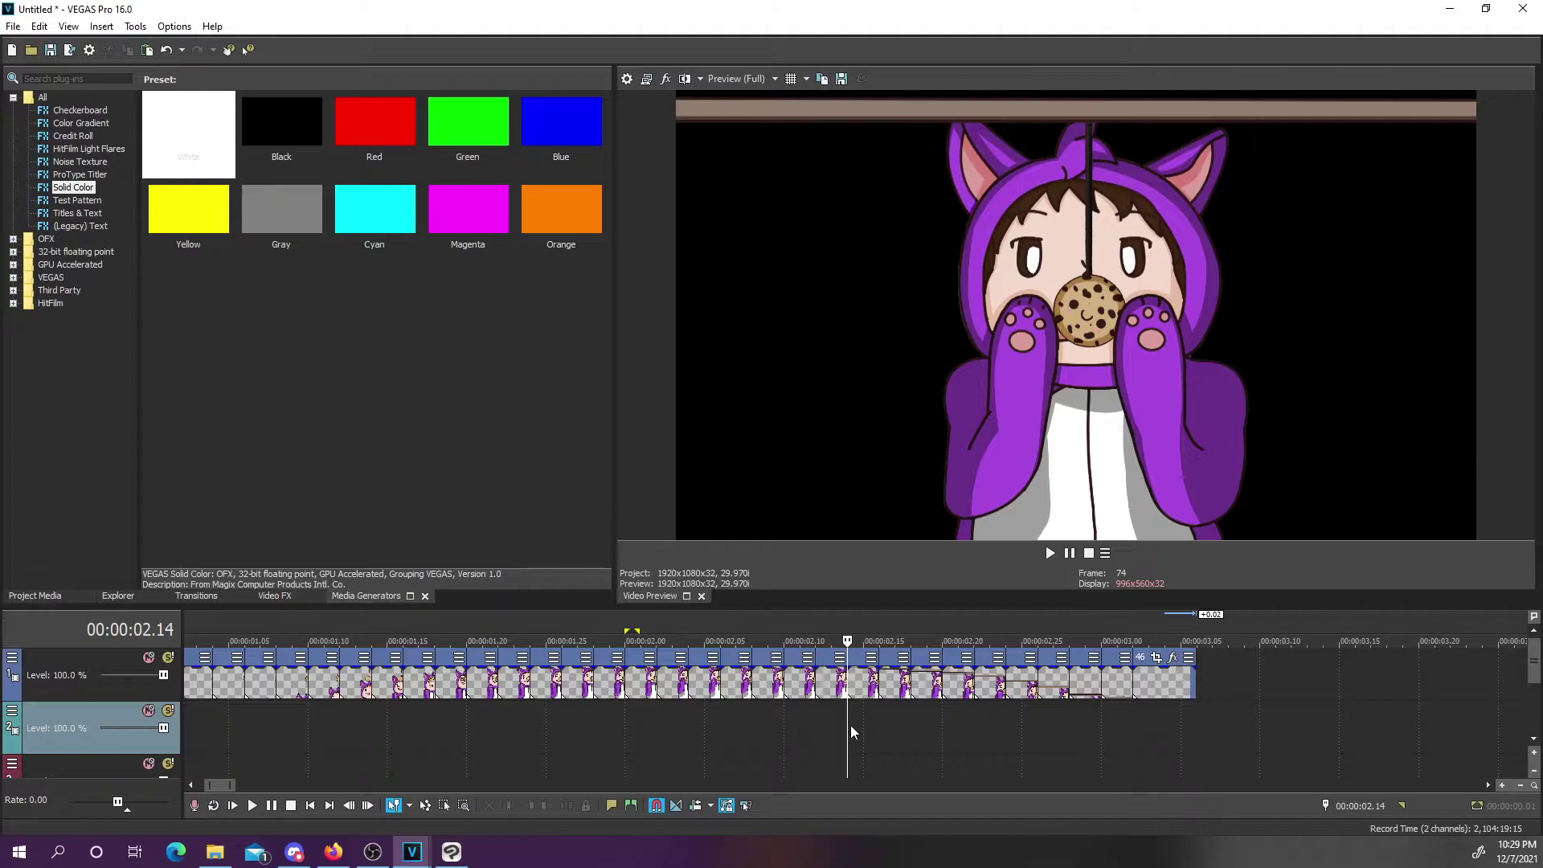
Add a white Solid Color event to the second video track at 00:00:02.14
{"action": "left_click", "coordinate": [837, 725]}
{"action": "left_click", "coordinate": [847, 725]}
{"action": "left_click", "coordinate": [817, 725]}
{"action": "left_click", "coordinate": [844, 726]}
{"action": "left_click_drag", "start_coordinate": [193, 138], "coordinate": [858, 726]}
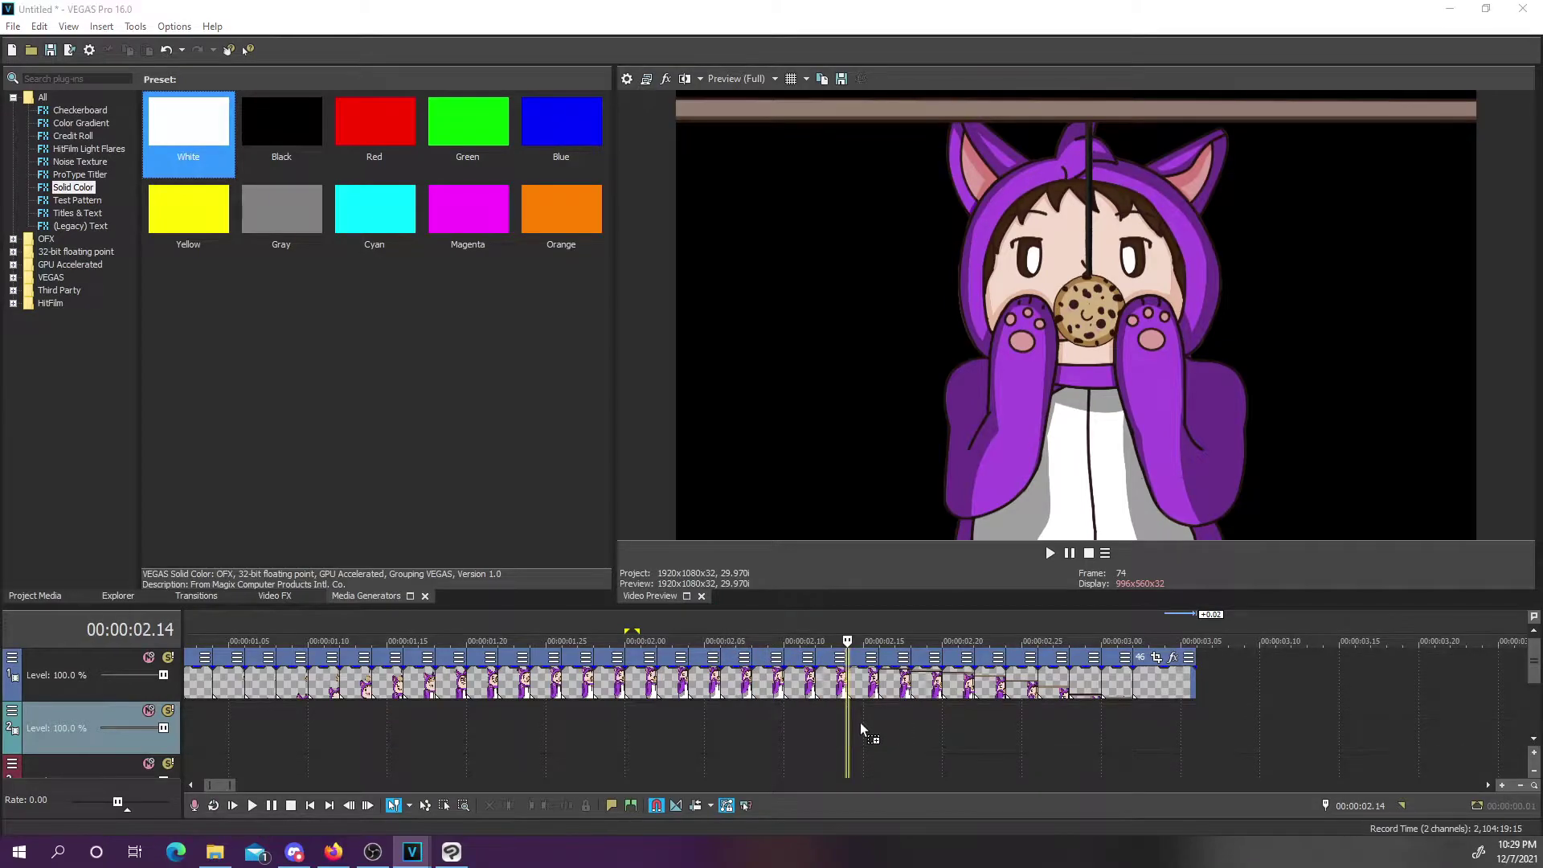
Split the white event at the animation's end, 00:00:03.06, delete the remainder, and return the playhead to 00:00:02.14
{"action": "left_click", "coordinate": [1199, 635]}
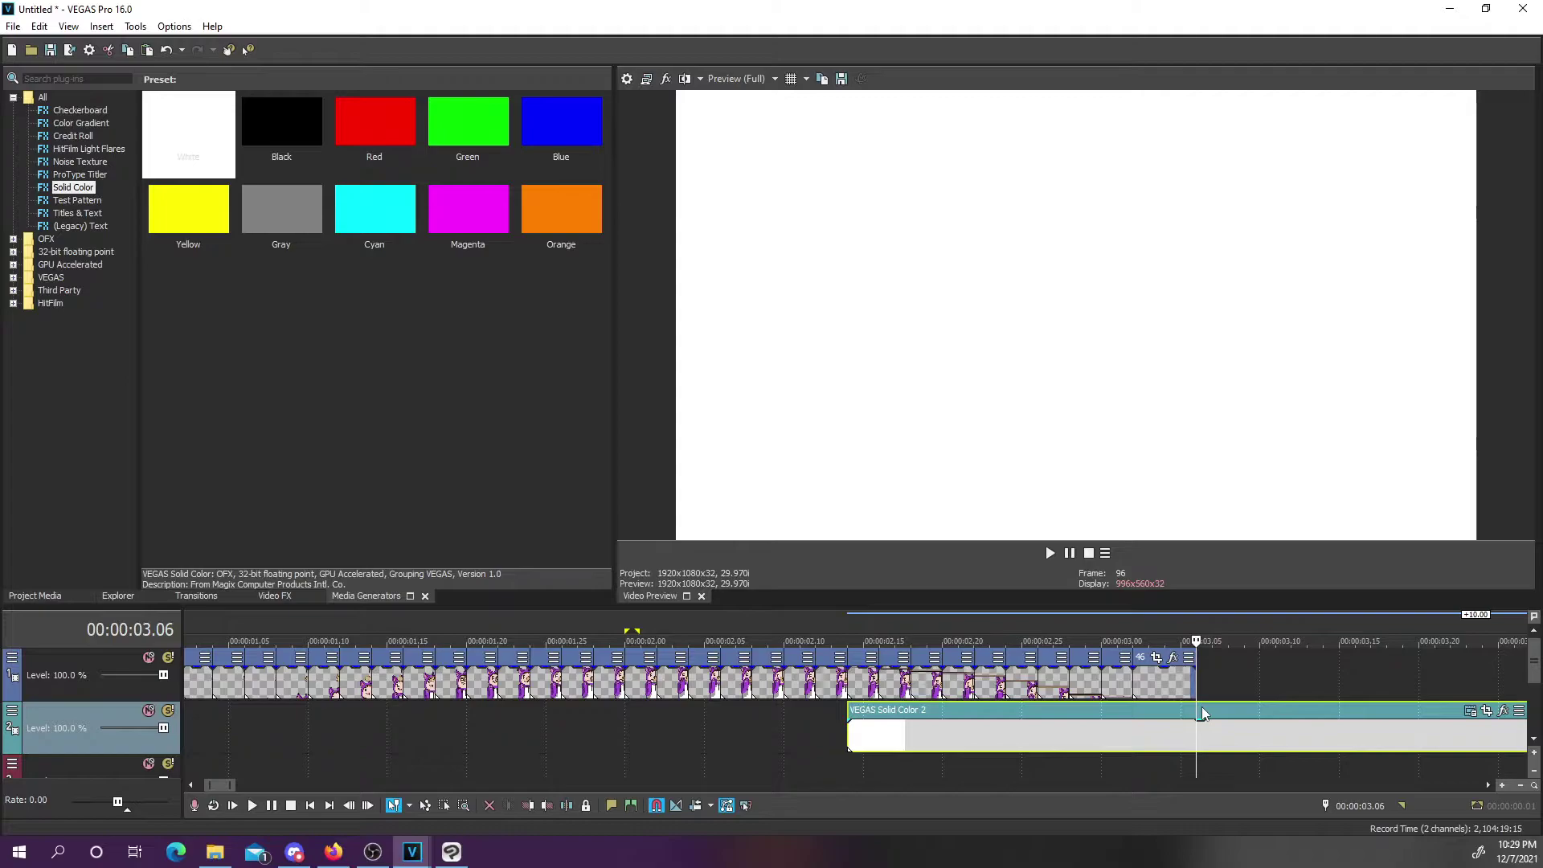
{"action": "key", "text": "s"}
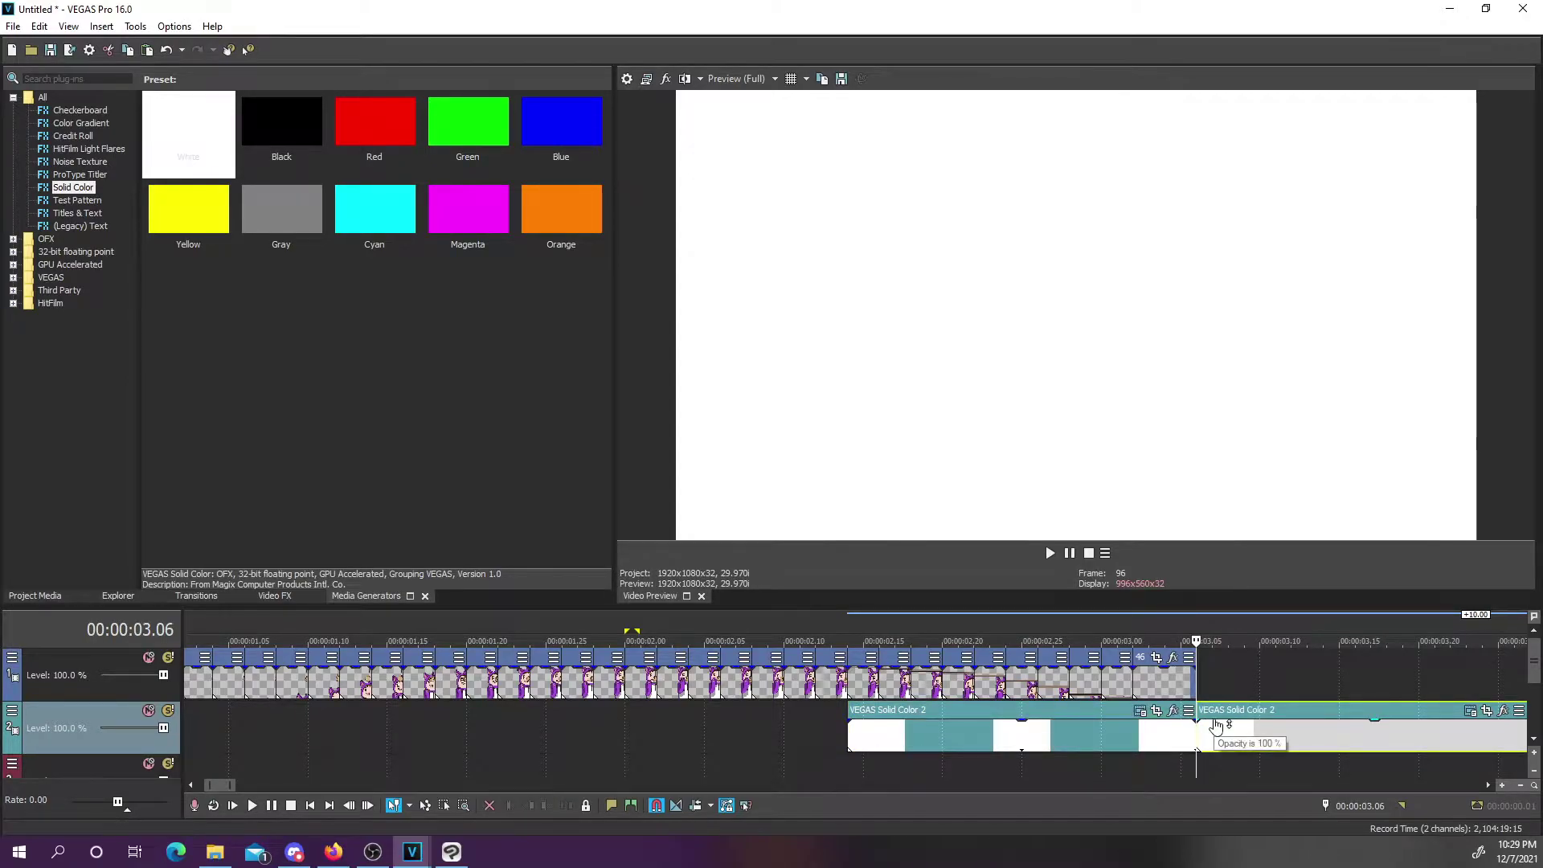
{"action": "key", "text": "Delete"}
{"action": "left_click", "coordinate": [864, 619]}
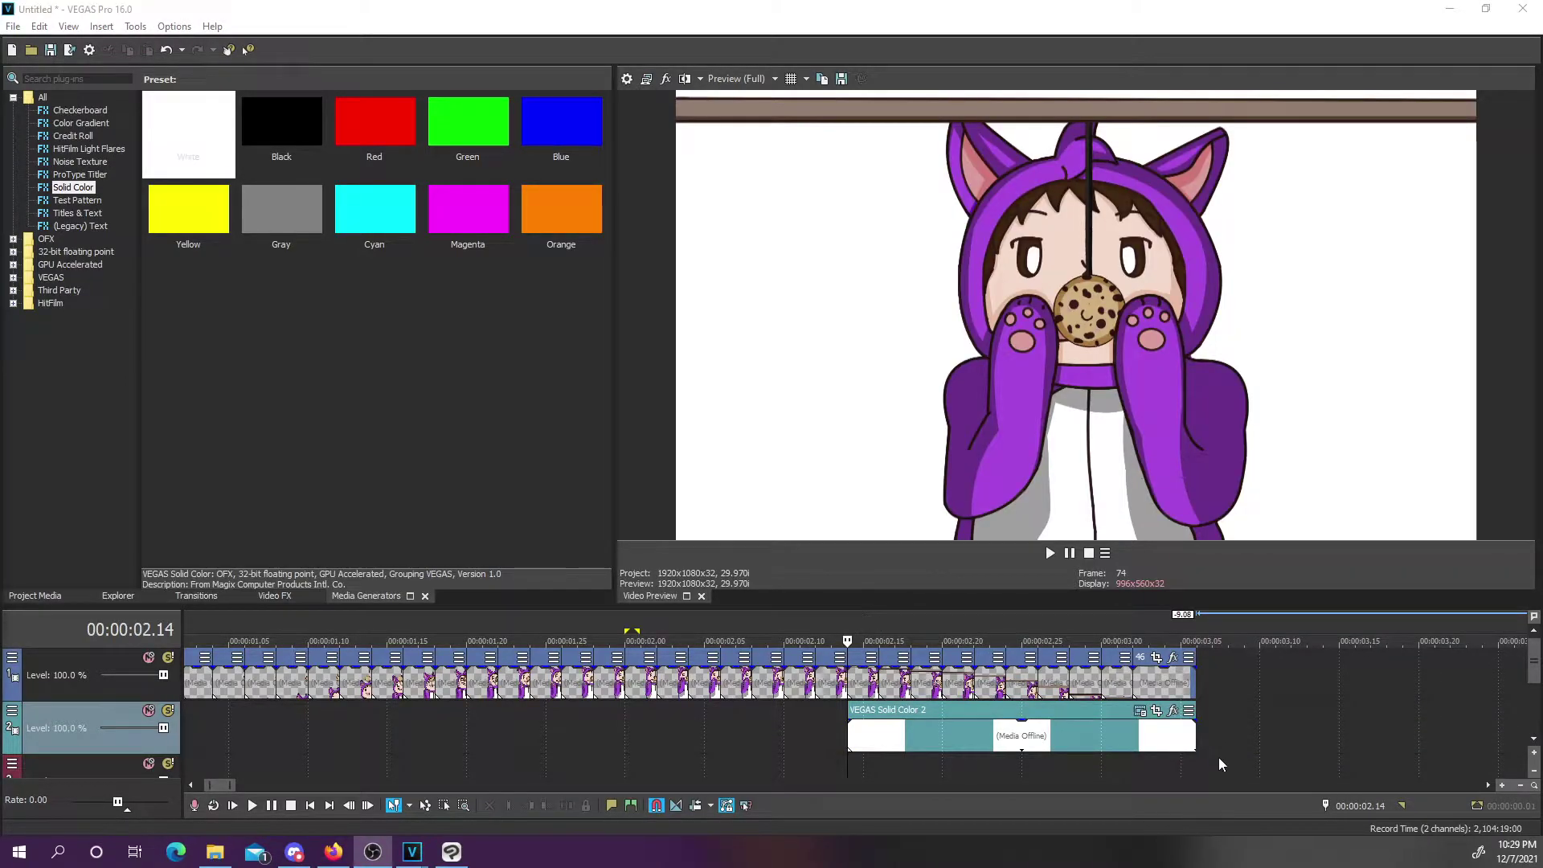
Shift the white event up with Event Pan/Crop until only a thin strip remains above the brown ledge at 00:00:02.14
{"action": "left_click", "coordinate": [1159, 713]}
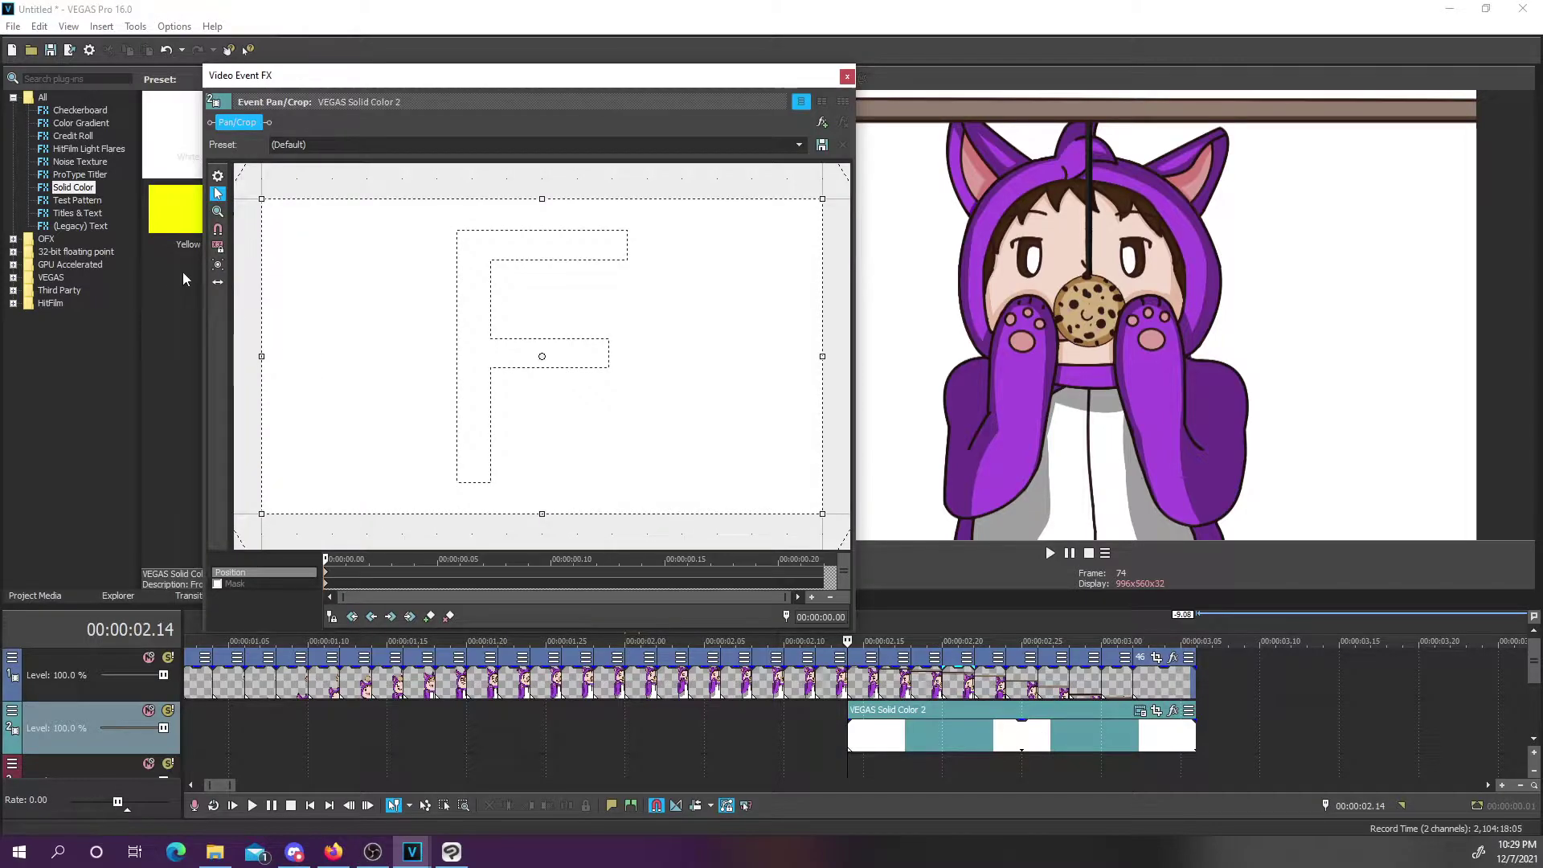
{"action": "left_click_drag", "start_coordinate": [534, 458], "coordinate": [534, 539]}
{"action": "left_click_drag", "start_coordinate": [579, 397], "coordinate": [587, 515]}
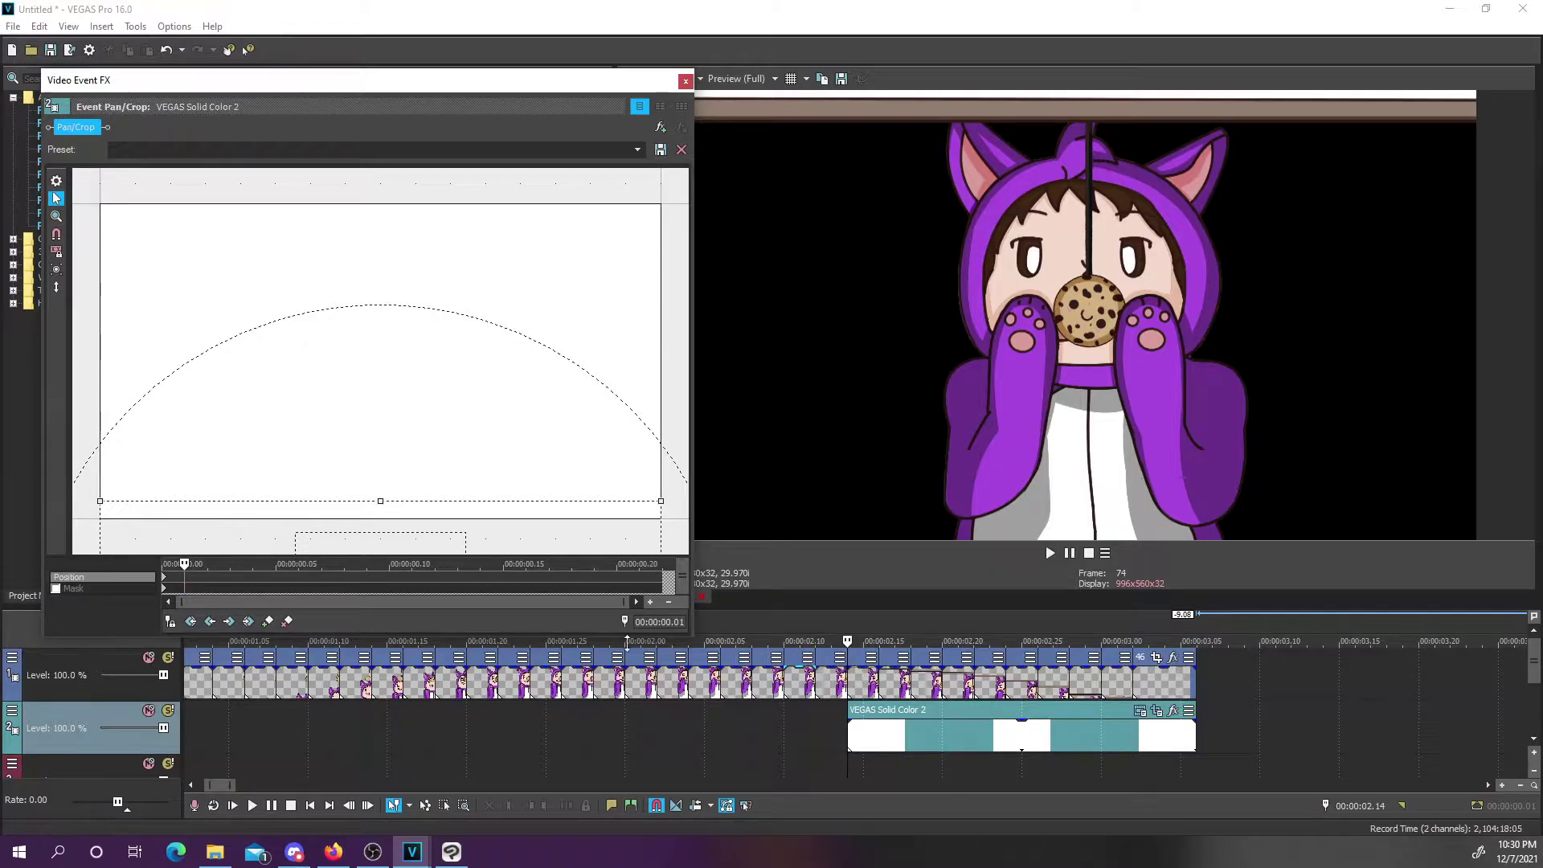
Try a position keyframe at 00:00:00.01 of the white event with the crop frame moved slightly down
{"action": "left_click_drag", "start_coordinate": [658, 604], "coordinate": [270, 603]}
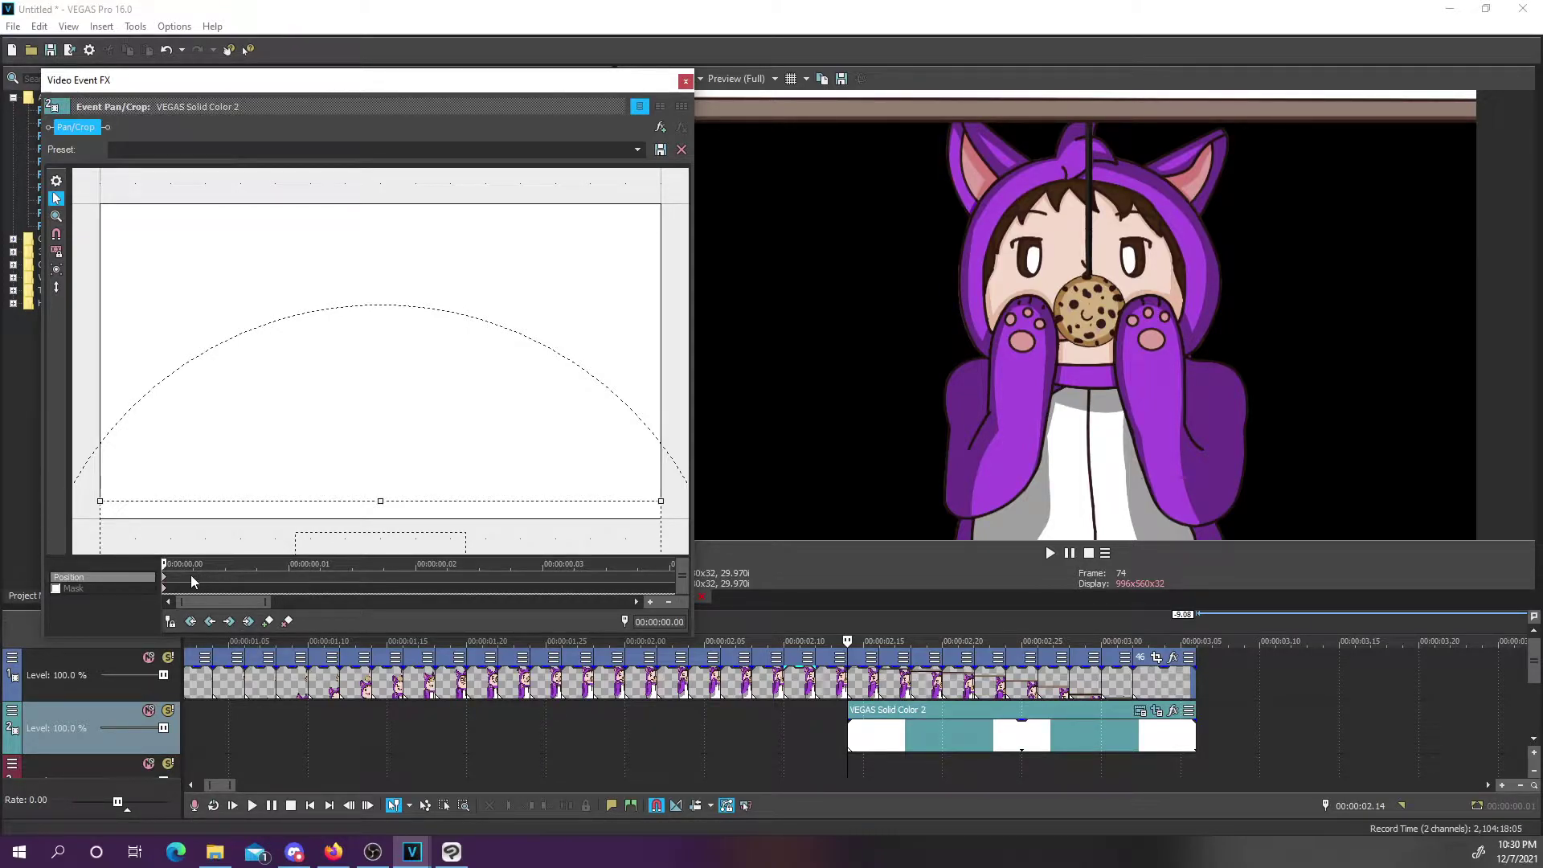
{"action": "left_click", "coordinate": [283, 580]}
{"action": "left_click_drag", "start_coordinate": [503, 518], "coordinate": [492, 538]}
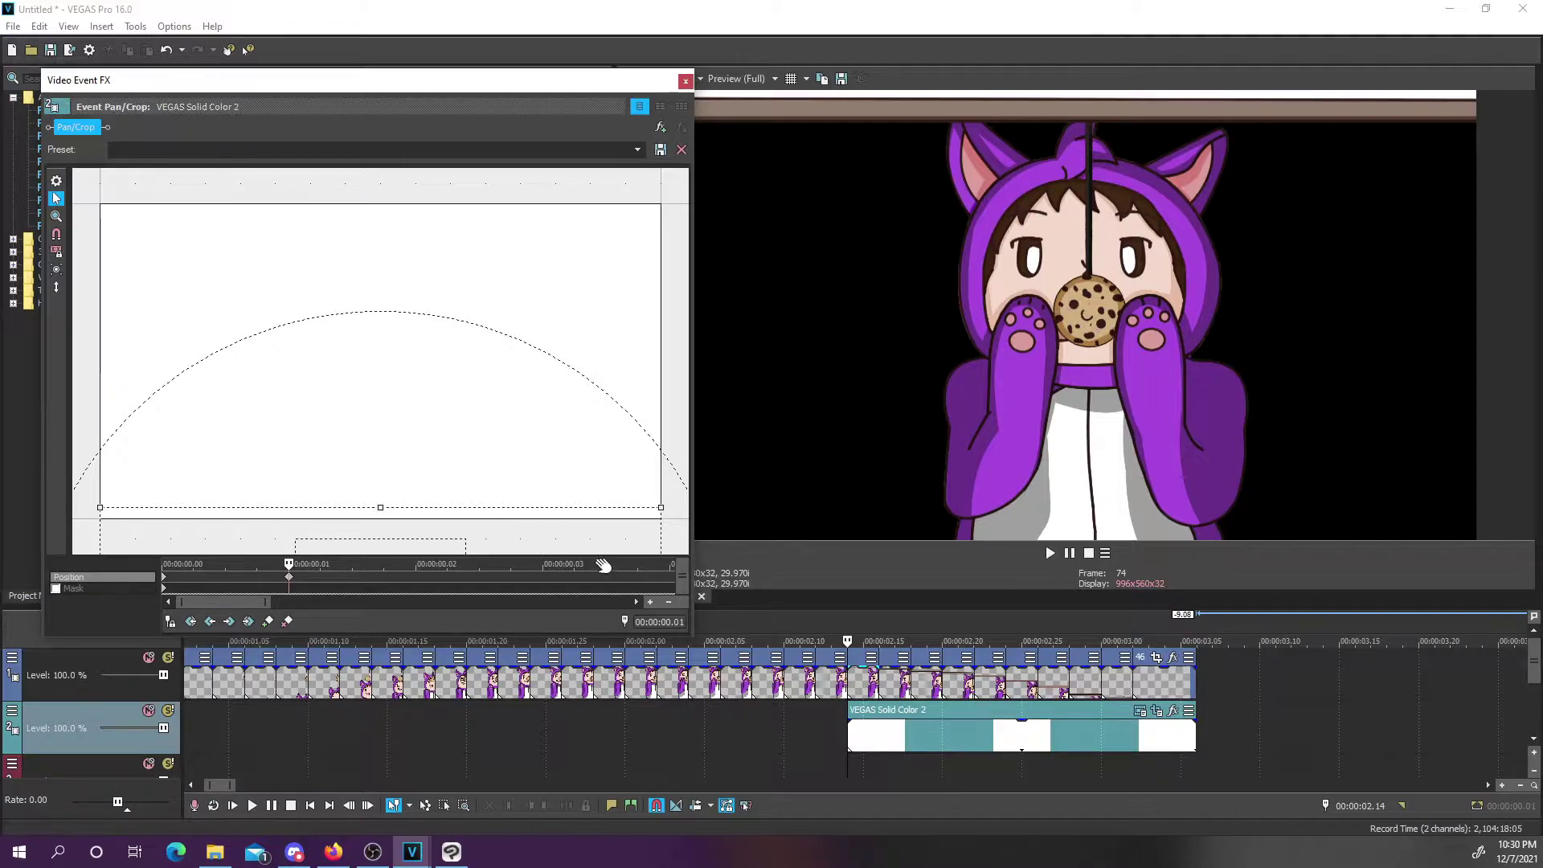
{"action": "left_click", "coordinate": [172, 48]}
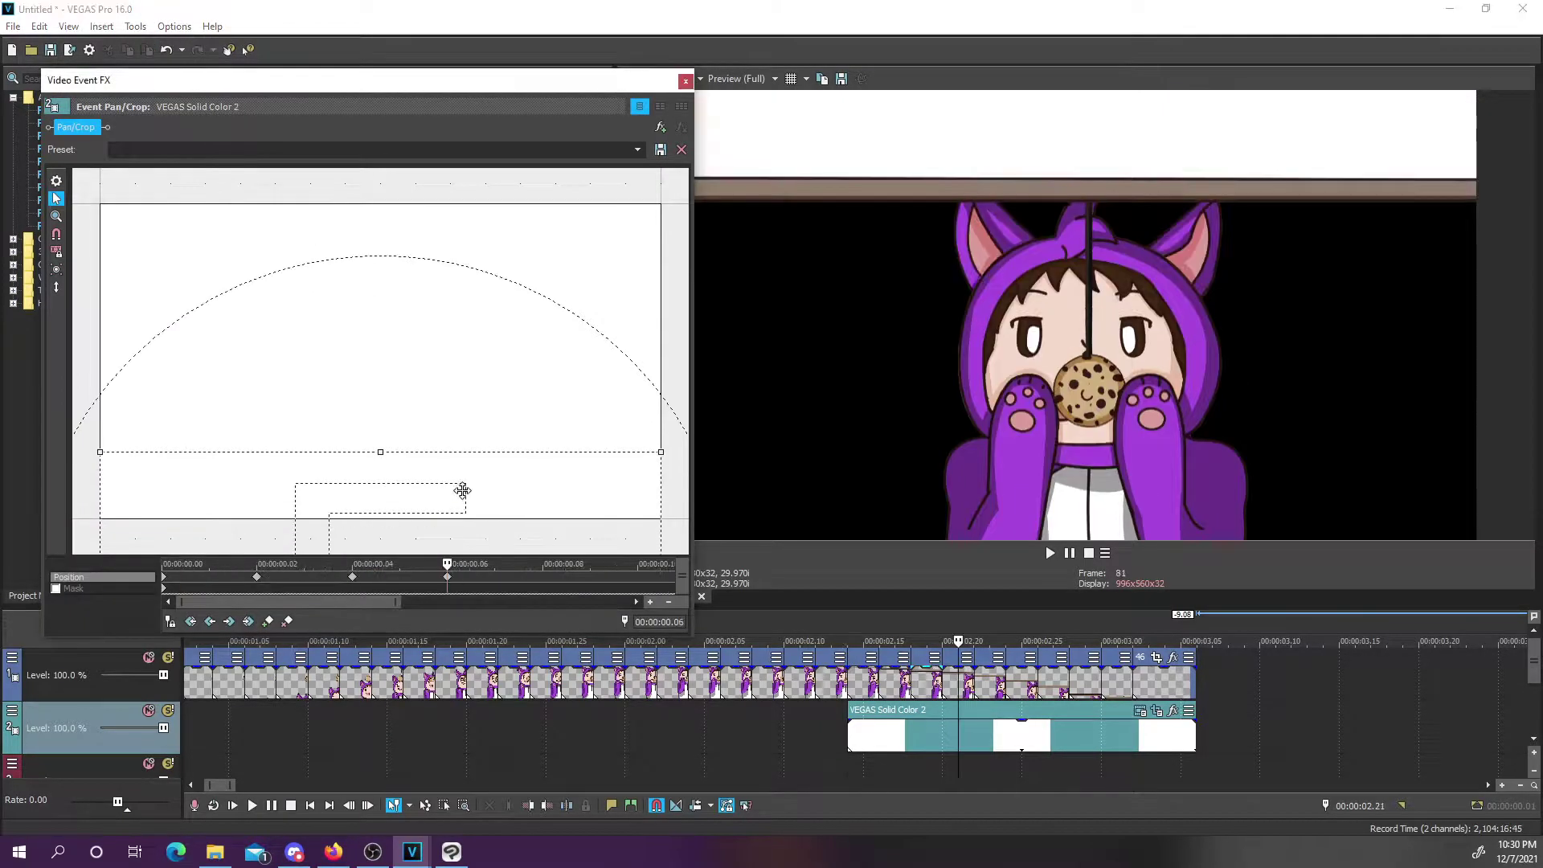
Keyframe the white event's position every two frames so its lower edge follows the descending ledge
{"action": "left_click", "coordinate": [990, 642]}
{"action": "left_click_drag", "start_coordinate": [462, 515], "coordinate": [463, 401]}
{"action": "left_click", "coordinate": [1022, 642]}
{"action": "left_click", "coordinate": [1054, 642]}
{"action": "left_click", "coordinate": [1085, 642]}
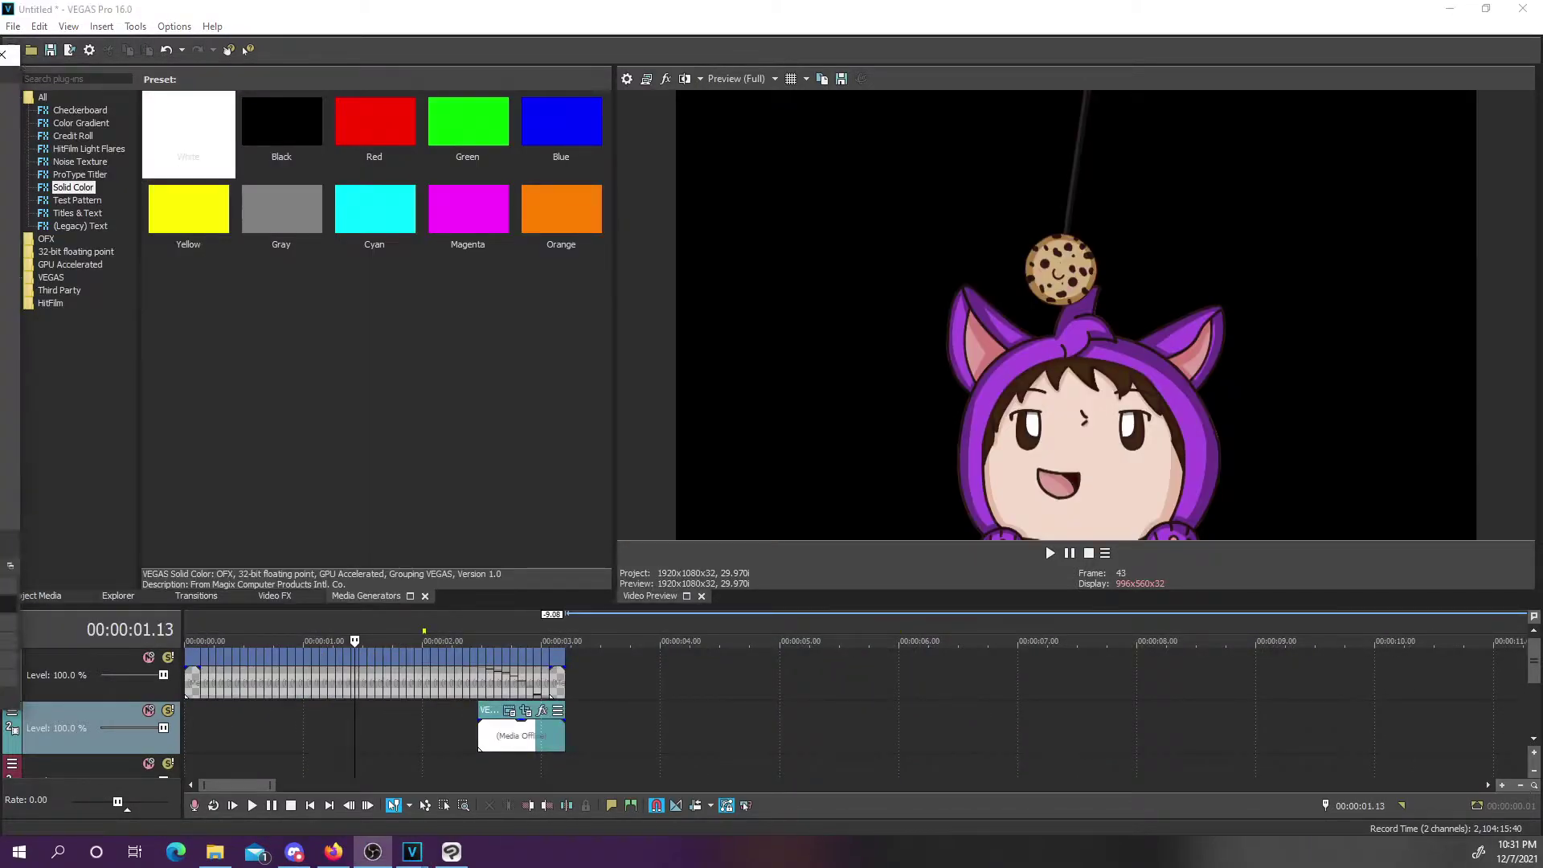
Play the animation back and inspect the closing frames to check the white fill against the descending ledge
{"action": "left_click", "coordinate": [233, 806]}
{"action": "left_click", "coordinate": [271, 805]}
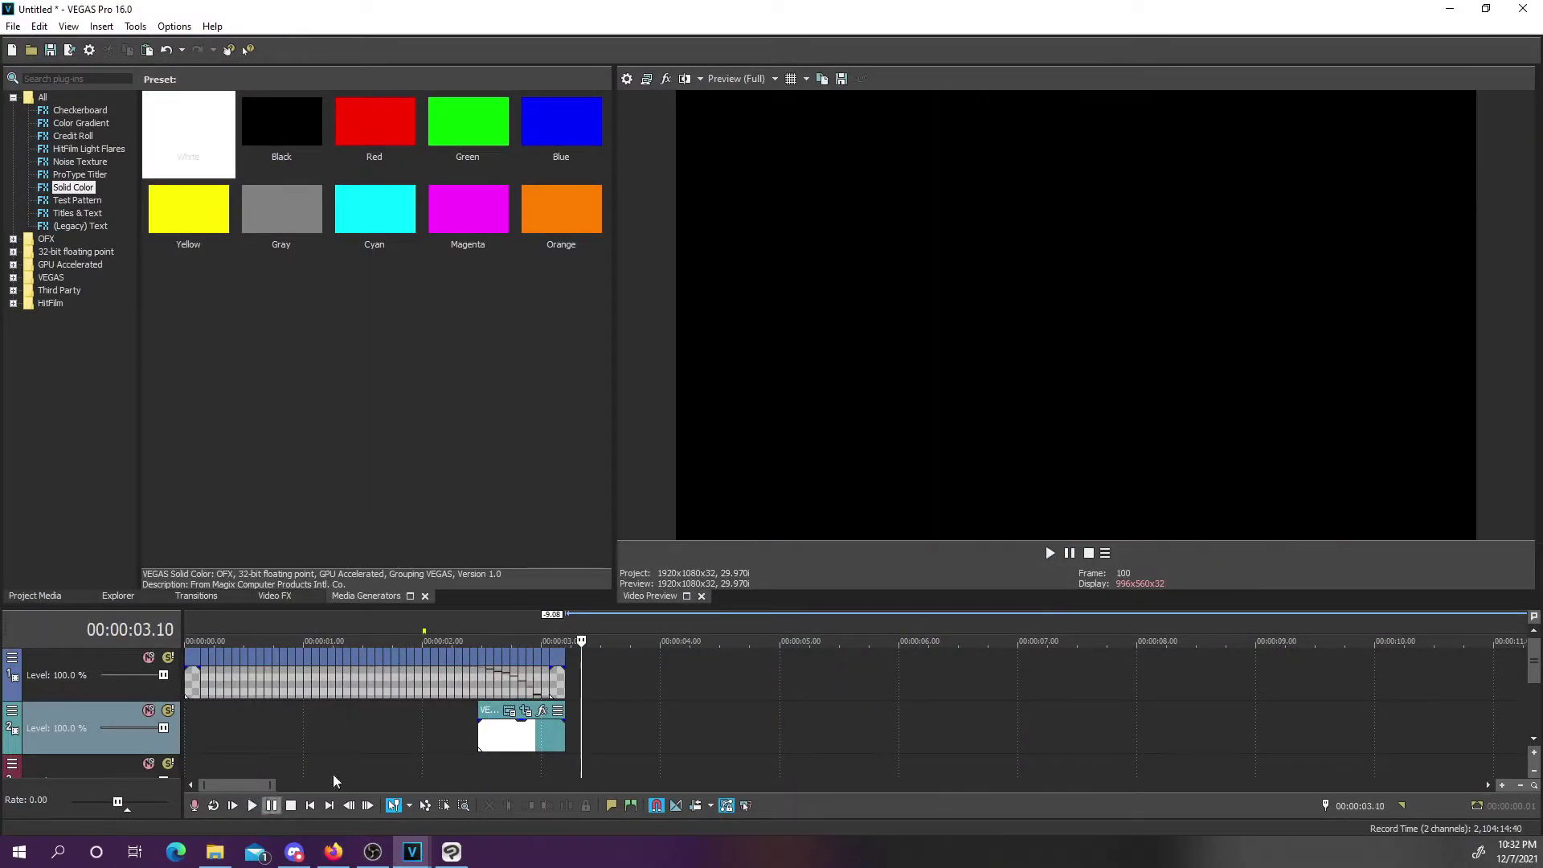
{"action": "left_click", "coordinate": [510, 641]}
{"action": "left_click", "coordinate": [534, 641]}
{"action": "scroll", "coordinate": [530, 635], "scroll_direction": "up", "scroll_amount": 3}
{"action": "left_click", "coordinate": [873, 633]}
{"action": "left_click", "coordinate": [833, 632]}
{"action": "left_click", "coordinate": [788, 632]}
{"action": "scroll", "coordinate": [707, 633], "scroll_direction": "up", "scroll_amount": 3}
{"action": "left_click", "coordinate": [763, 633]}
{"action": "left_click", "coordinate": [844, 632]}
{"action": "left_click", "coordinate": [838, 657]}
{"action": "left_click", "coordinate": [686, 81]}
Refine the white event's motion with position keyframes on the in-between frames so it stays aligned with the ledge
{"action": "left_click", "coordinate": [1346, 710]}
{"action": "left_click", "coordinate": [435, 578]}
{"action": "left_click", "coordinate": [276, 566]}
{"action": "left_click_drag", "start_coordinate": [365, 519], "coordinate": [410, 525]}
{"action": "left_click", "coordinate": [909, 635]}
{"action": "left_click", "coordinate": [321, 567]}
{"action": "left_click", "coordinate": [972, 635]}
{"action": "left_click", "coordinate": [366, 566]}
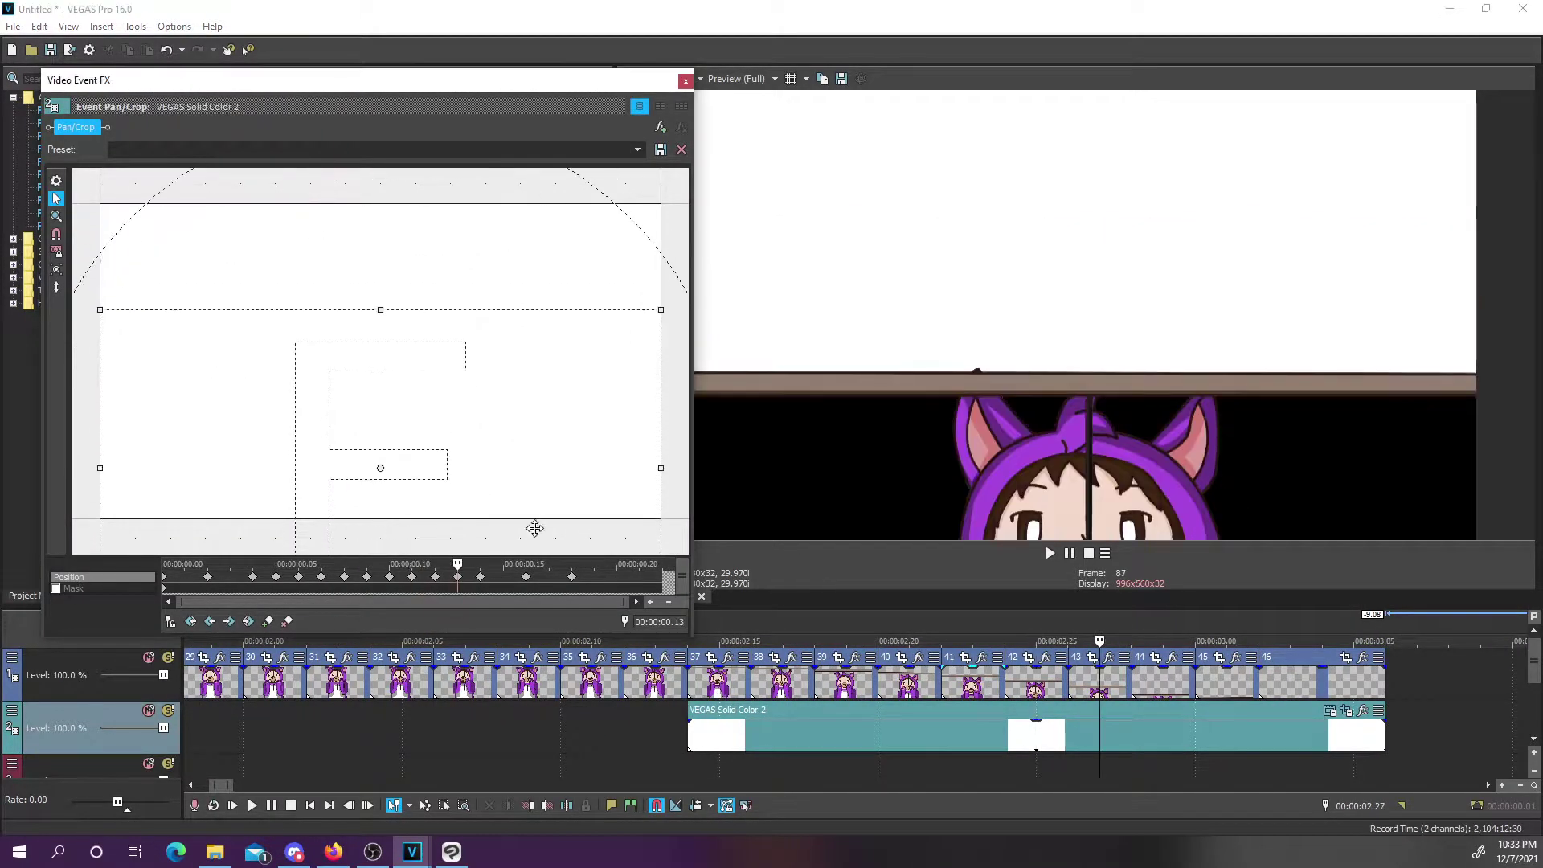
{"action": "left_click", "coordinate": [686, 81]}
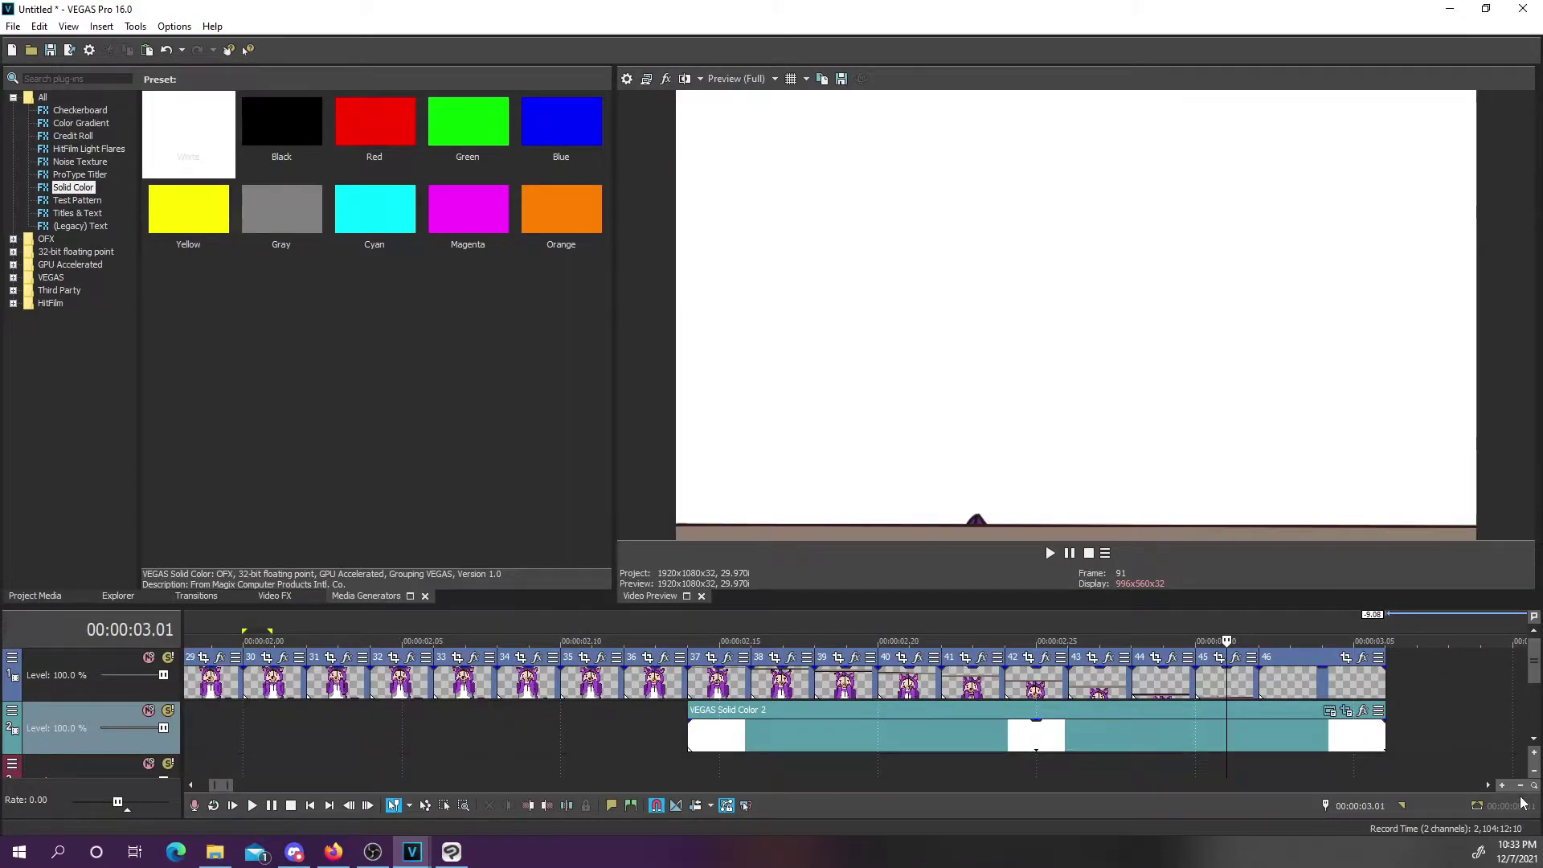
Play back the full animation with the moving white fill from the start of the timeline
{"action": "scroll", "coordinate": [355, 648], "scroll_direction": "down", "scroll_amount": 10}
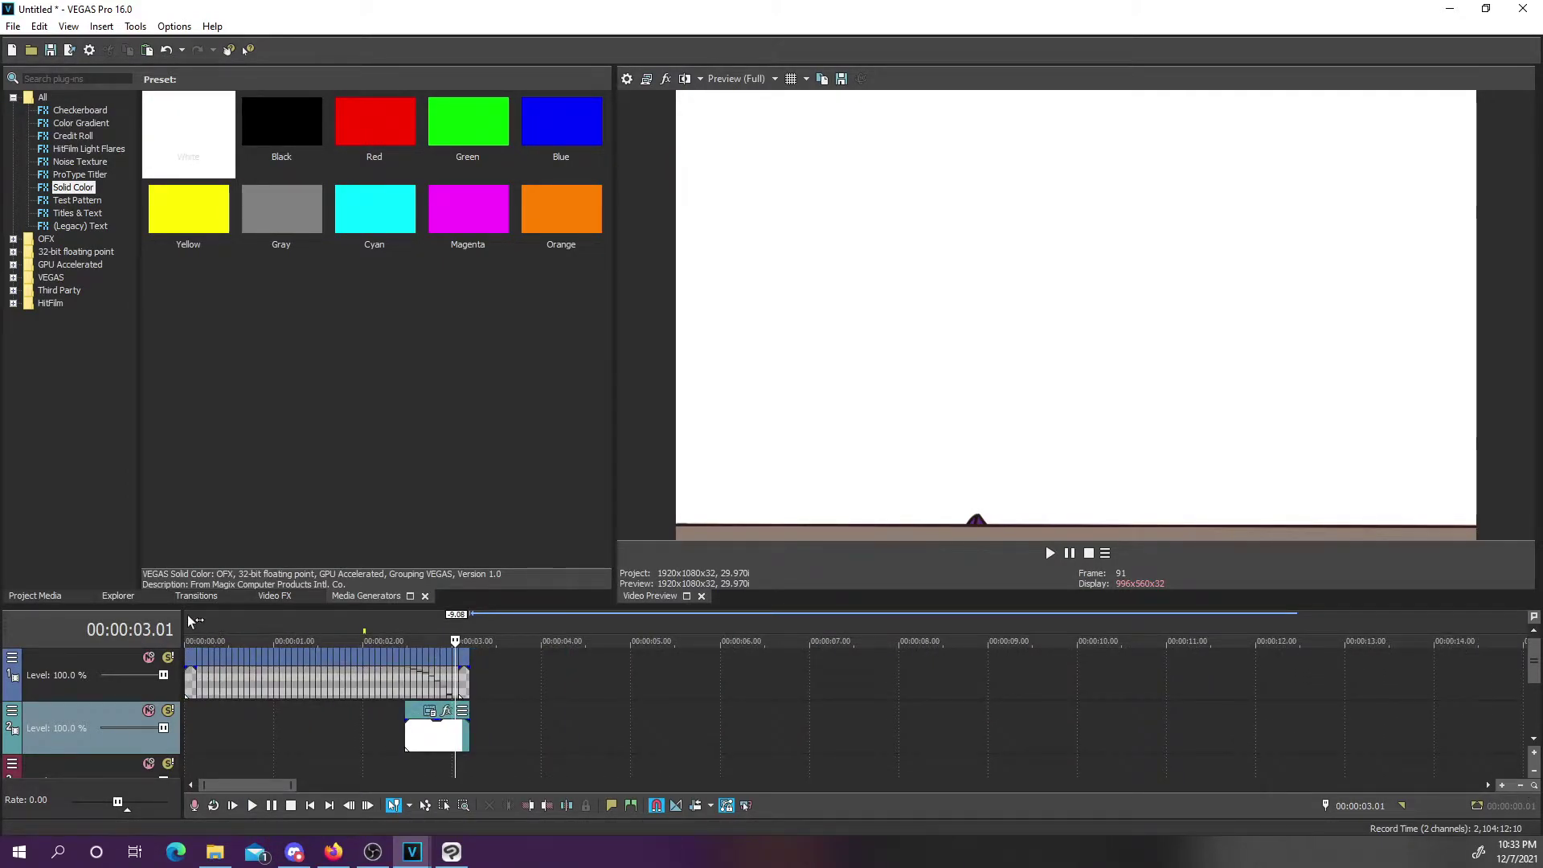
{"action": "left_click", "coordinate": [190, 621]}
{"action": "key", "text": "space"}
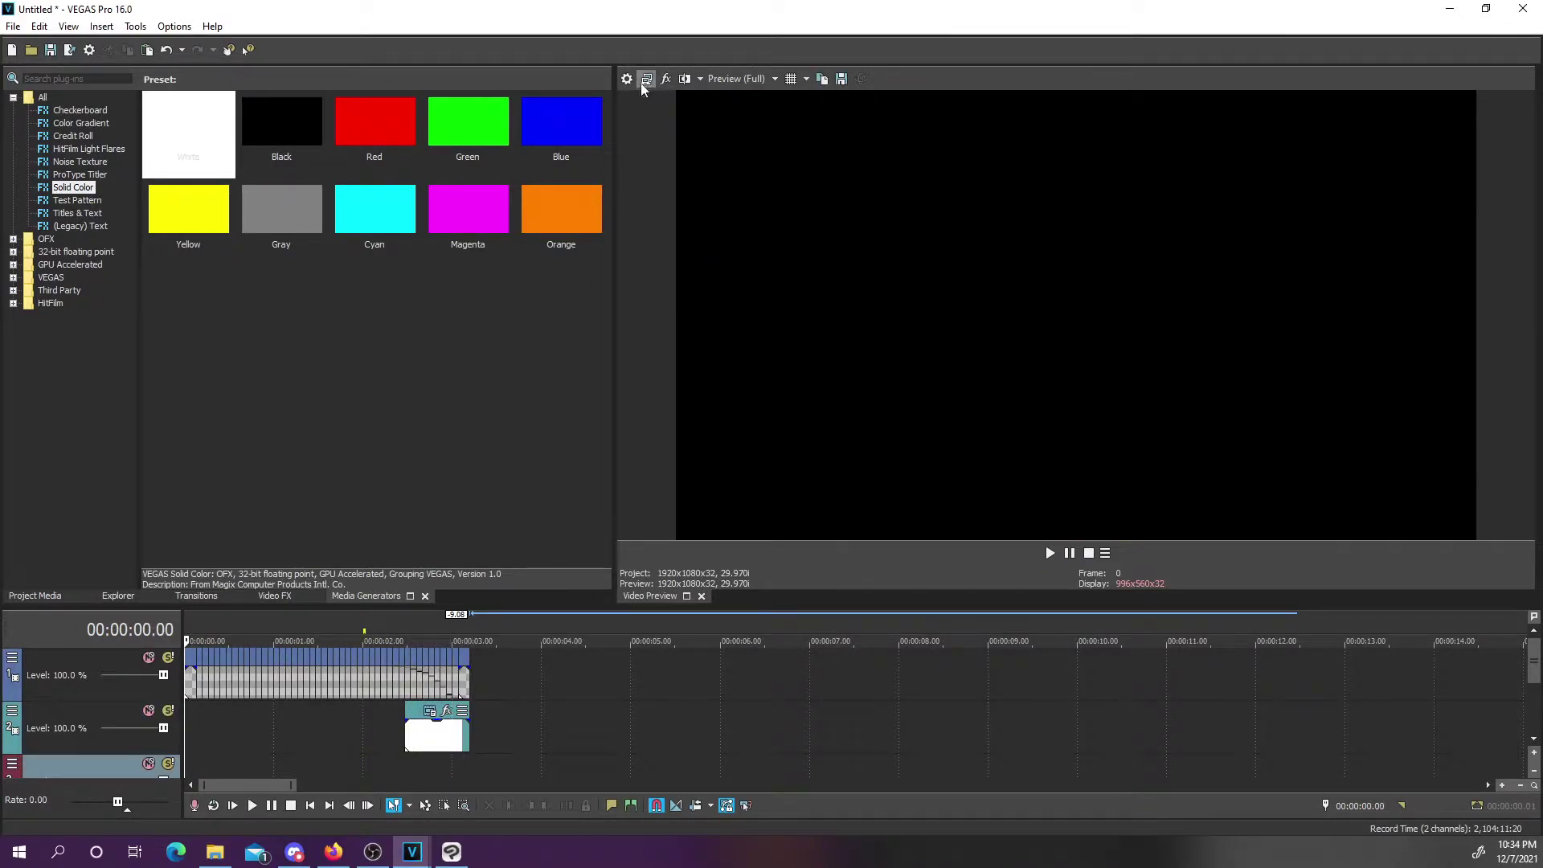
Set the project's video width to 3,840 and check the widened frame at 00:00:00.06
{"action": "left_click", "coordinate": [645, 81]}
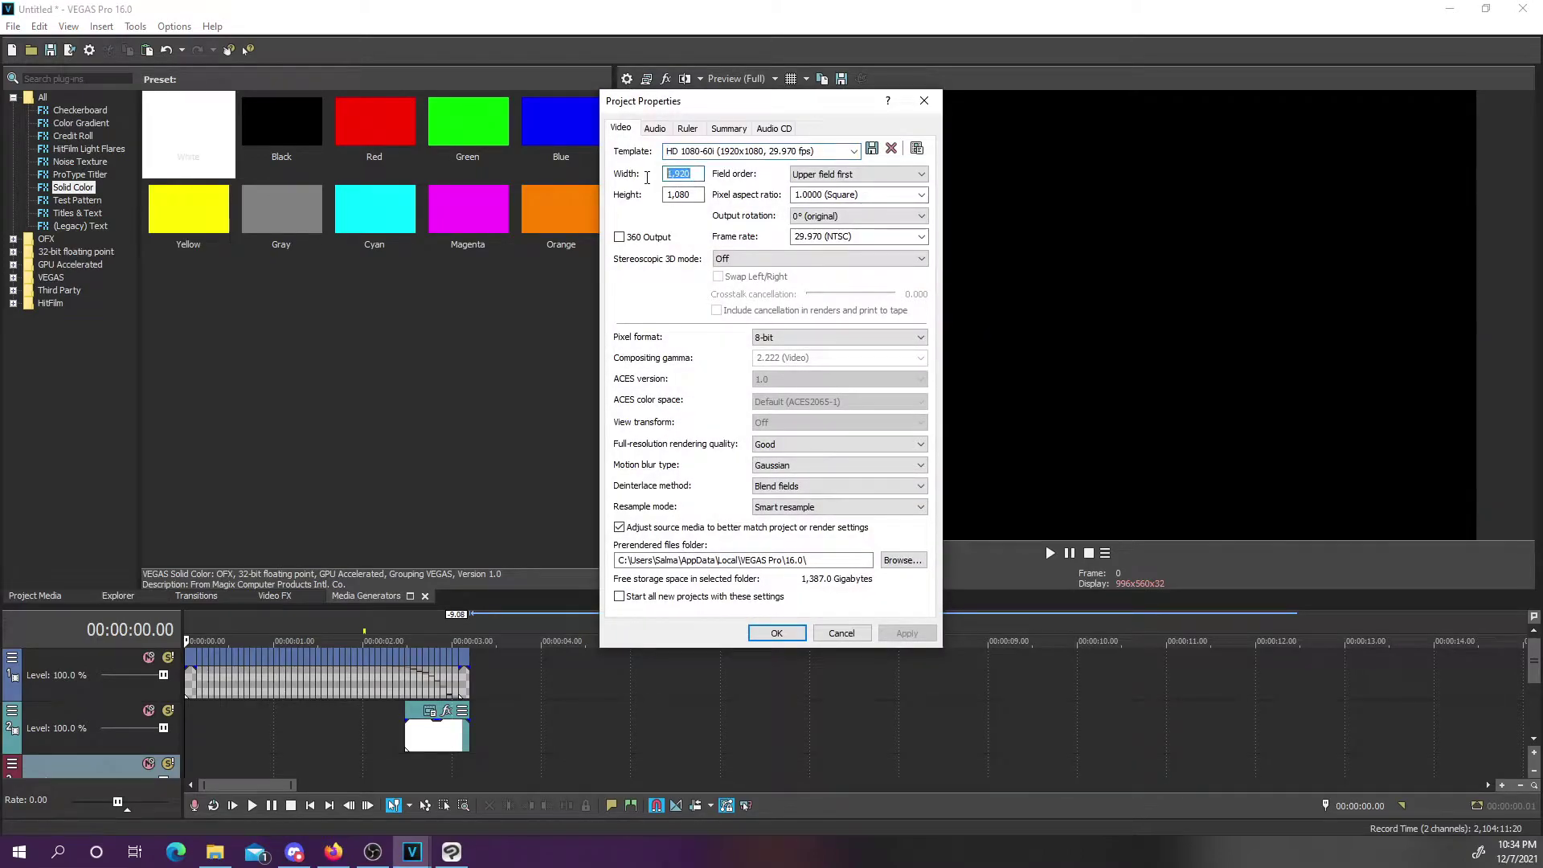
{"action": "type", "text": "3,840"}
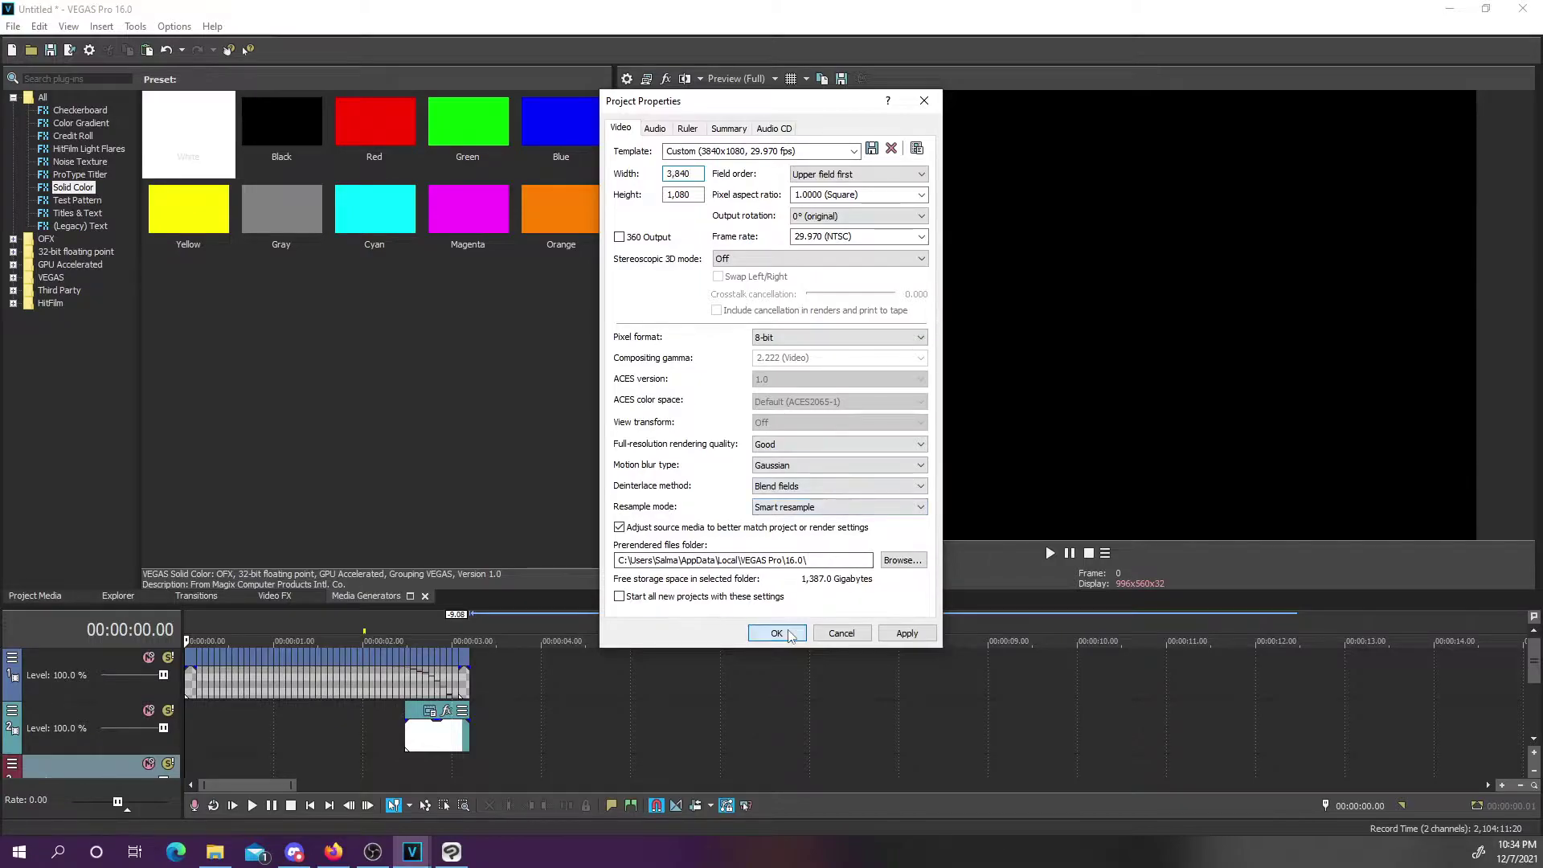
{"action": "left_click", "coordinate": [777, 633]}
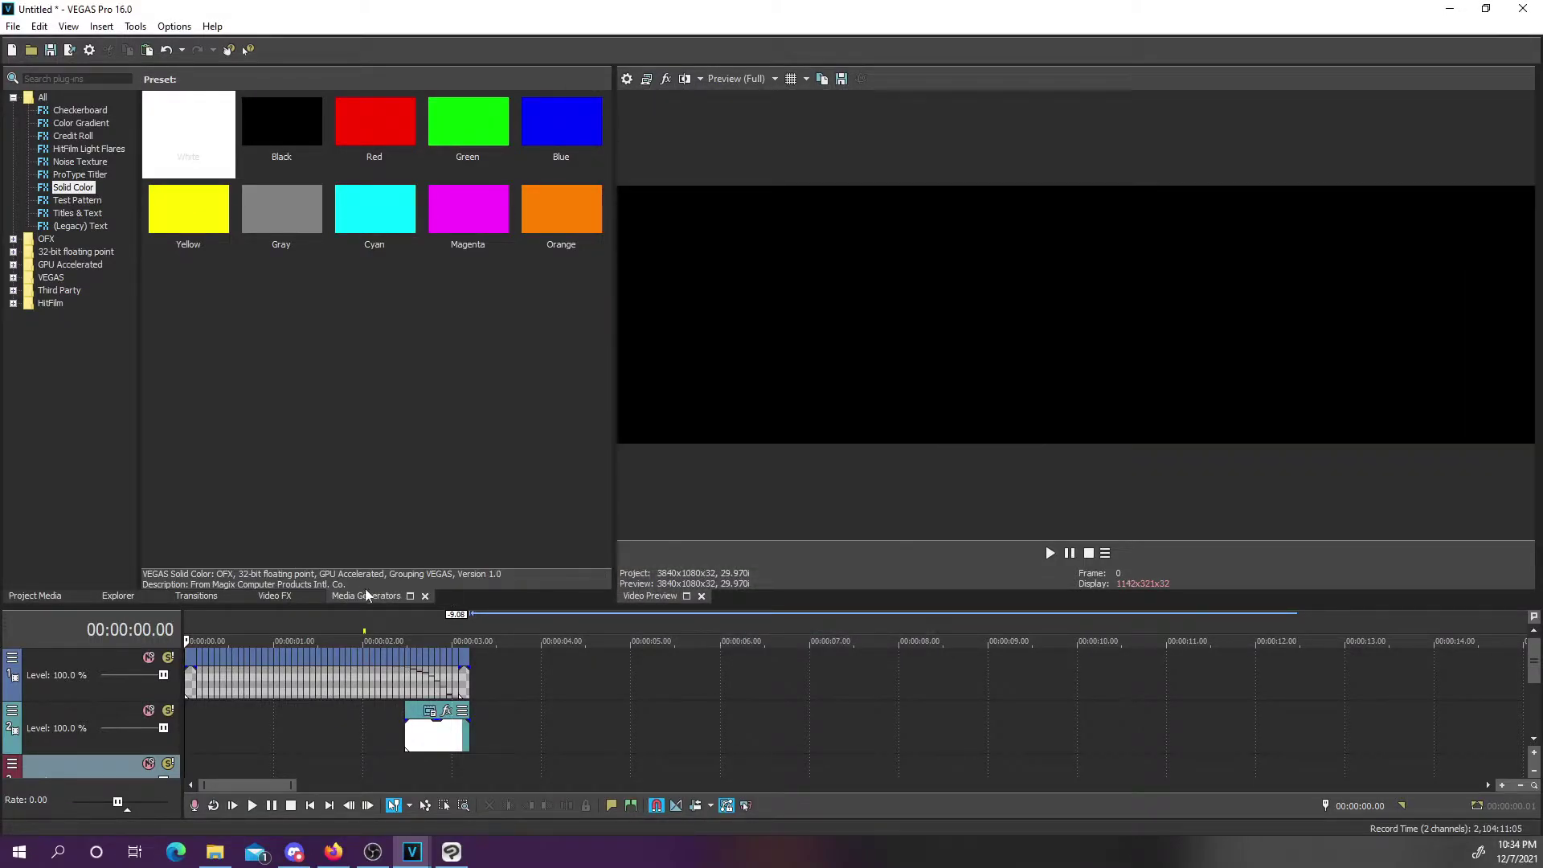
{"action": "left_click", "coordinate": [204, 628]}
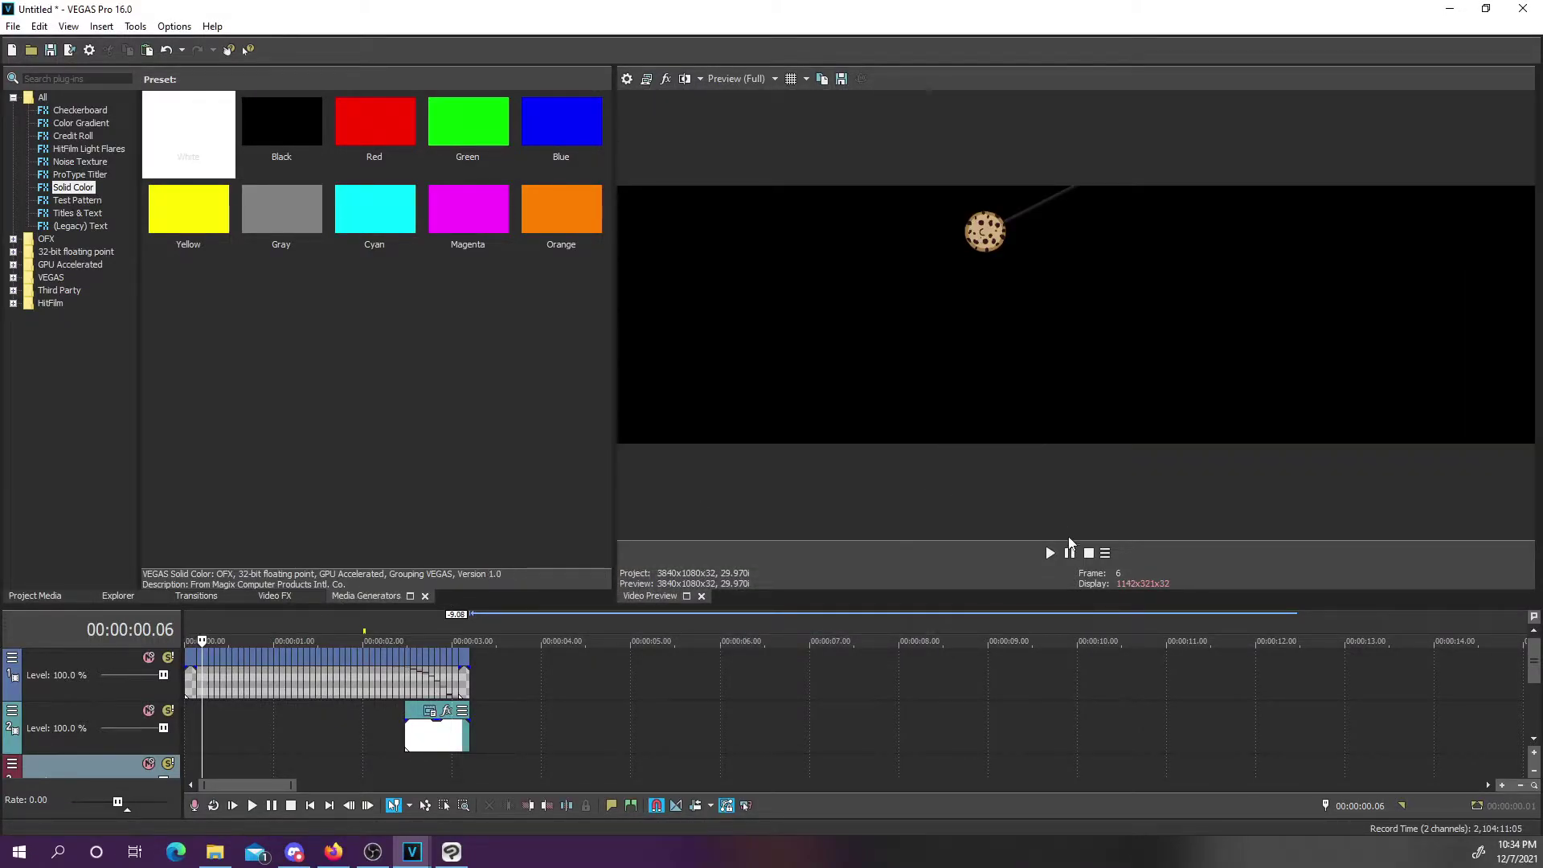
{"action": "left_click", "coordinate": [1070, 553]}
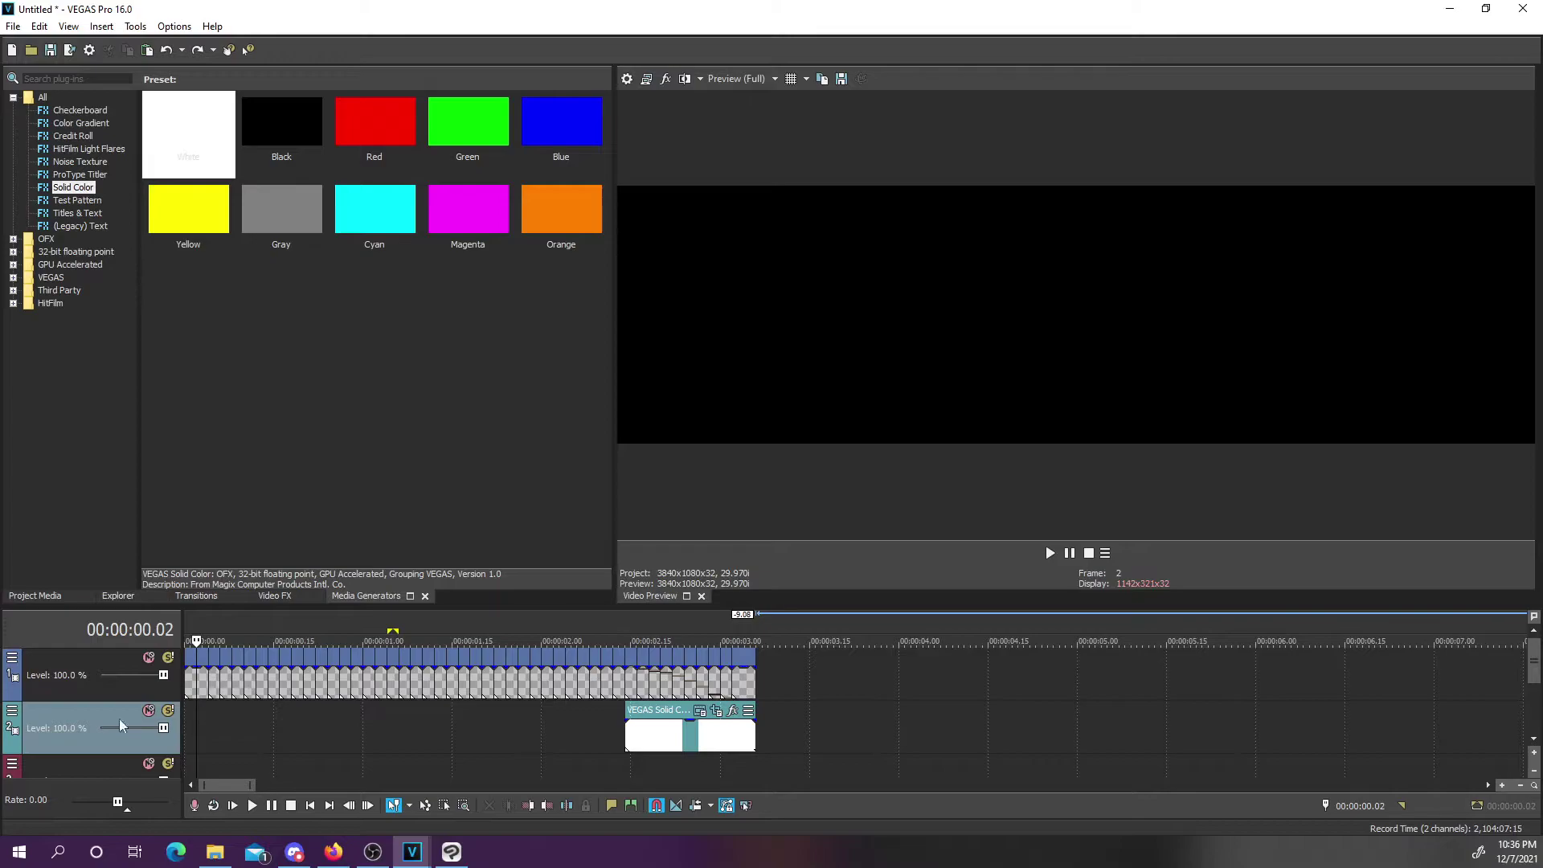
Move the empty video track above the animation track to the top of the track stack
{"action": "left_click_drag", "start_coordinate": [83, 760], "coordinate": [105, 656]}
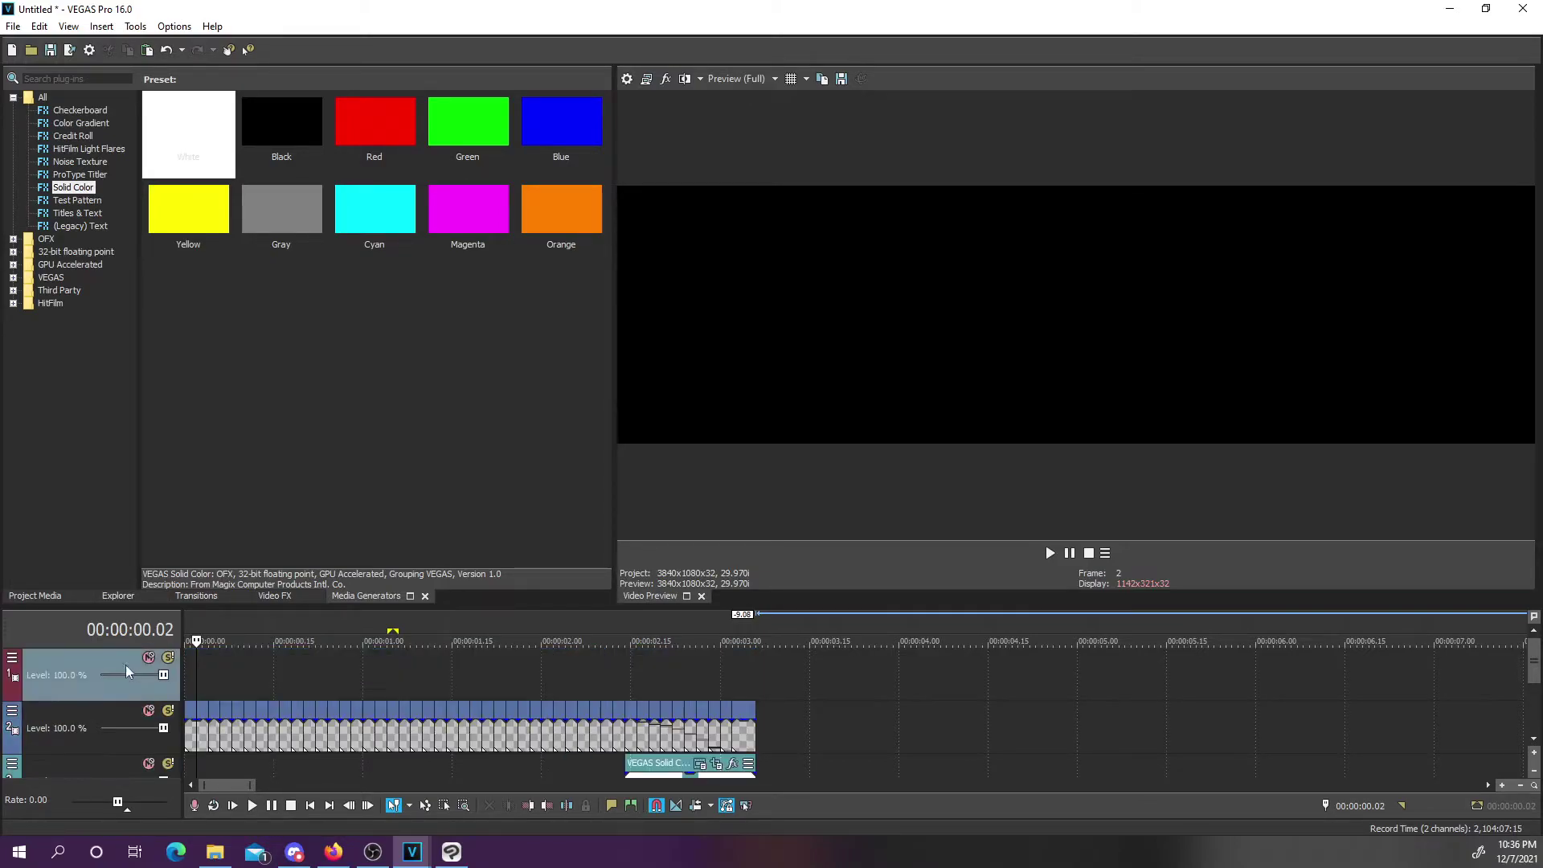
{"action": "left_click", "coordinate": [191, 682]}
{"action": "key", "text": "Right"}
{"action": "key", "text": "Right"}
{"action": "key", "text": "Right"}
{"action": "key", "text": "Right"}
Select all the image clips on the animation track and copy them
{"action": "left_click", "coordinate": [444, 805]}
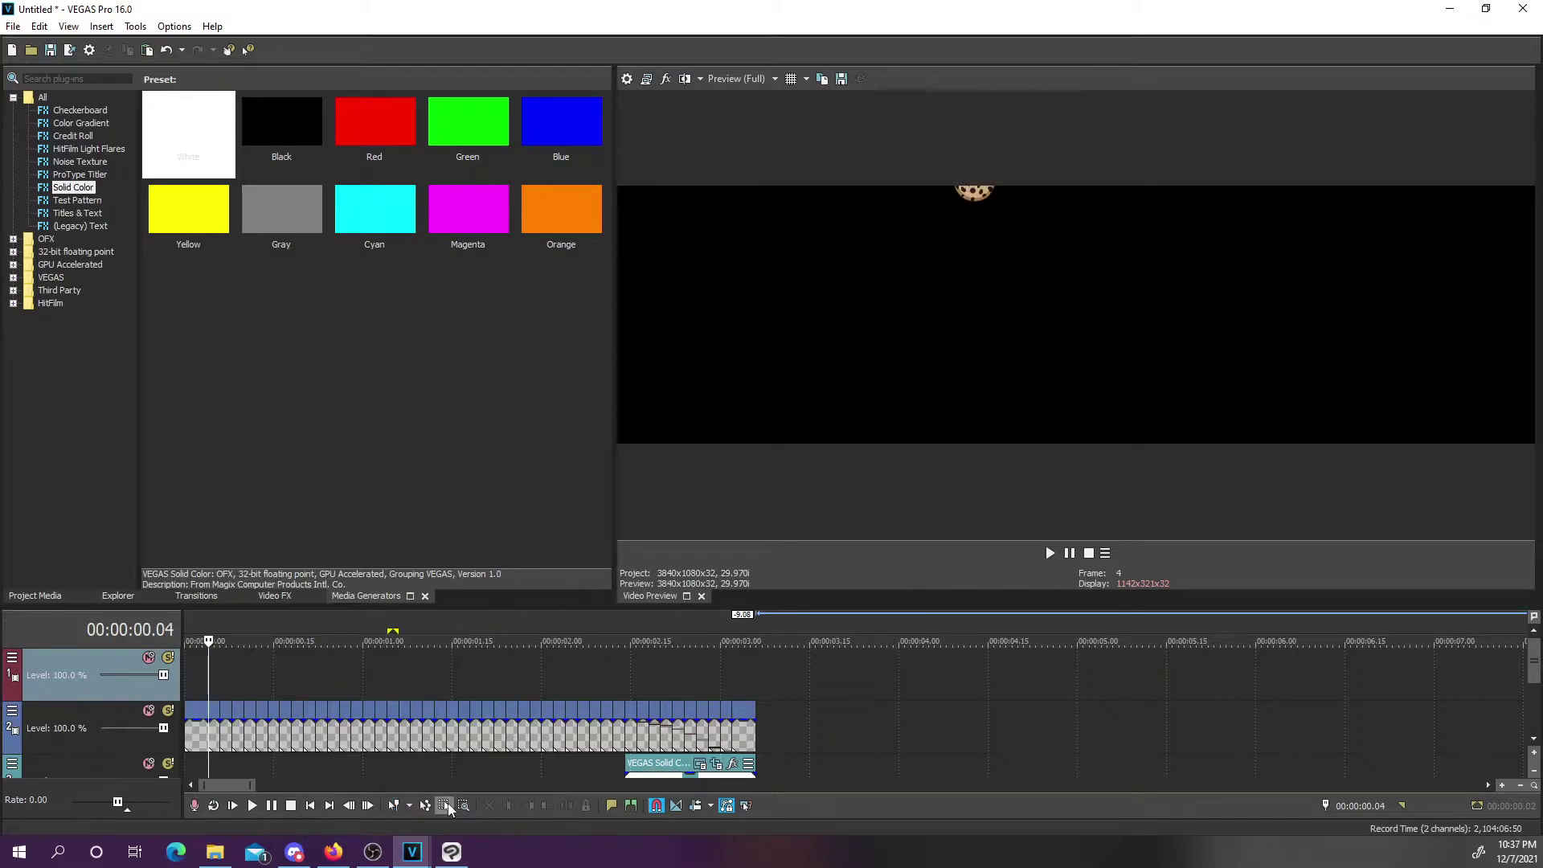
{"action": "left_click_drag", "start_coordinate": [217, 731], "coordinate": [577, 776]}
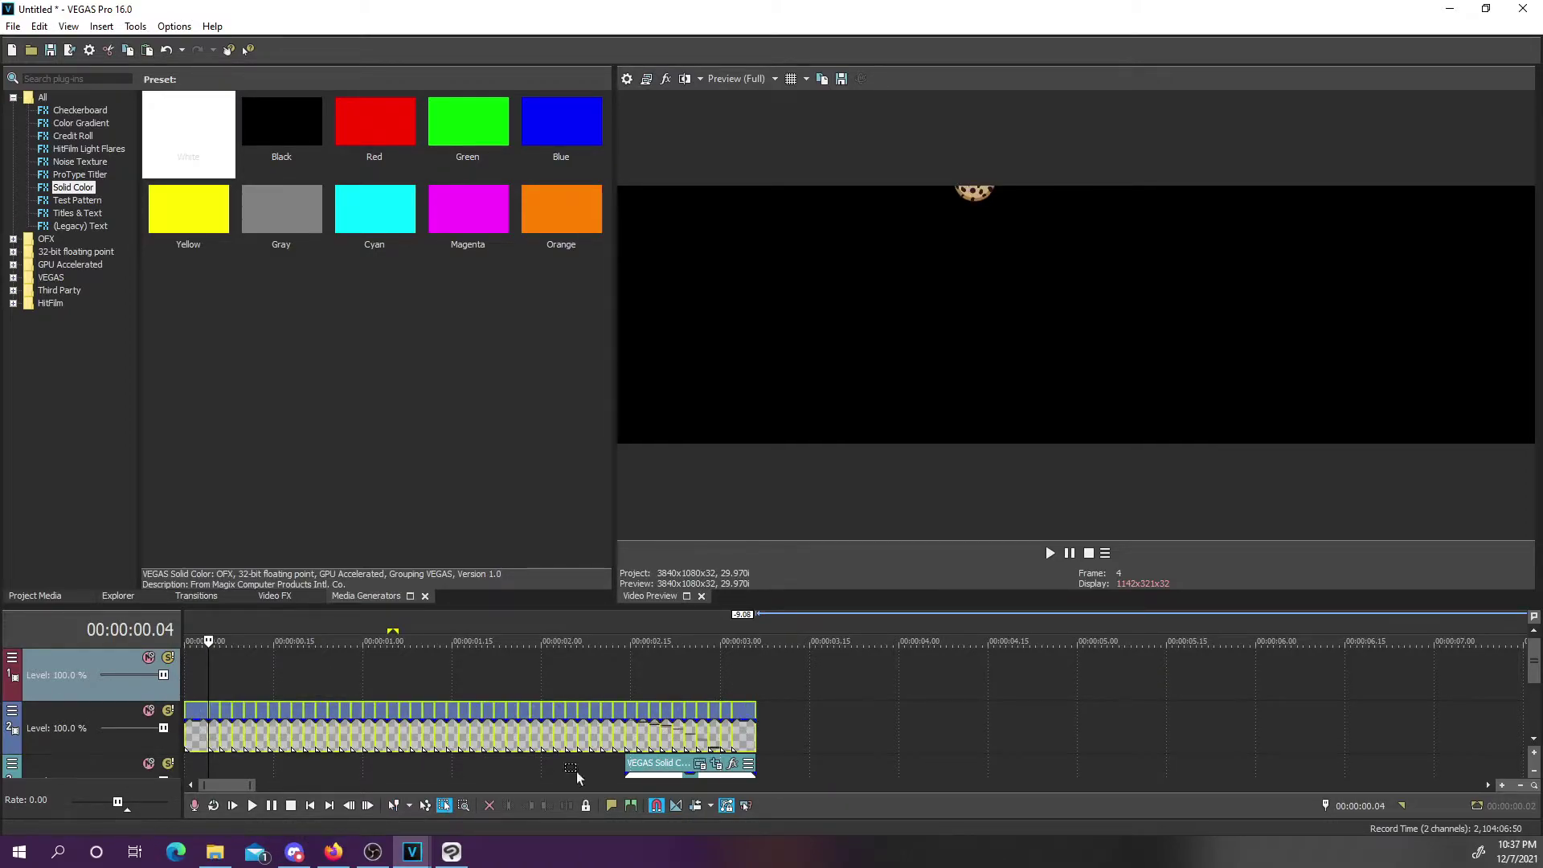
{"action": "right_click", "coordinate": [201, 735]}
{"action": "left_click", "coordinate": [241, 254]}
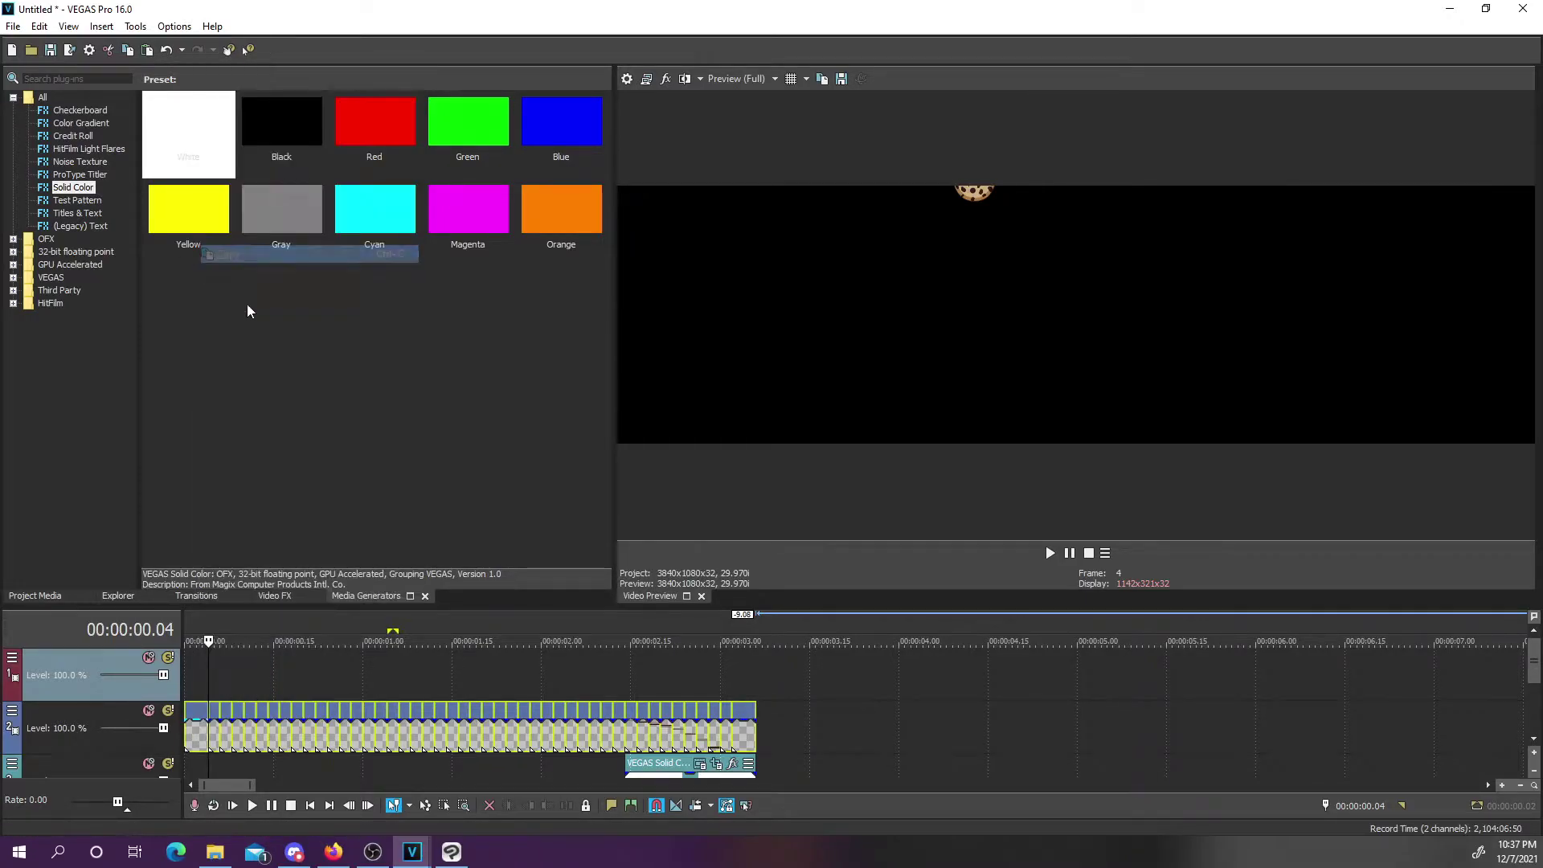
Paste the copied clips at the start of the empty top track
{"action": "left_click", "coordinate": [187, 671]}
{"action": "right_click", "coordinate": [190, 672]}
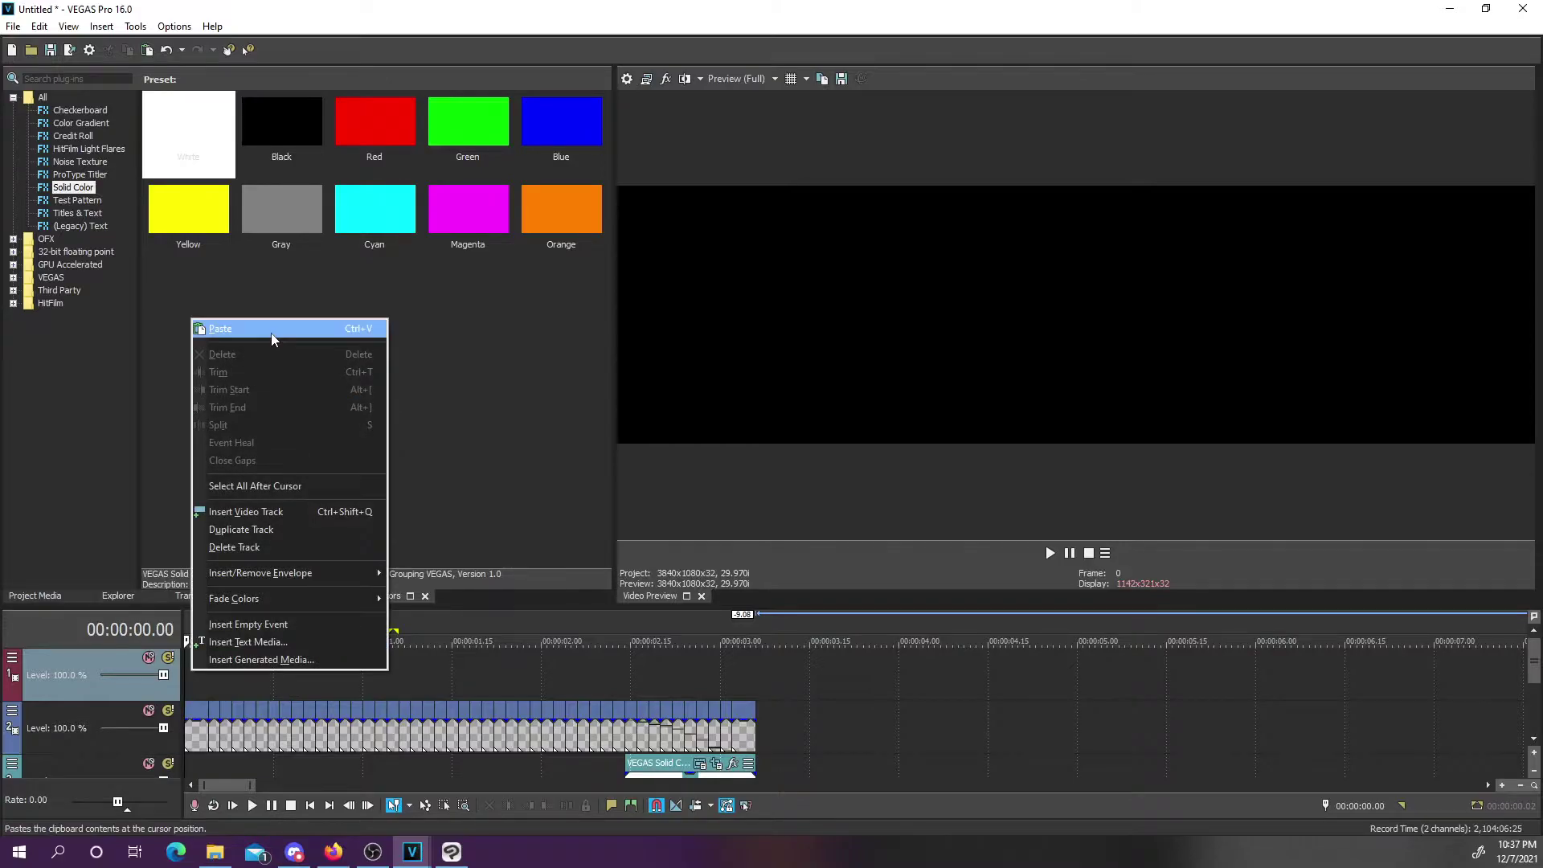
{"action": "left_click", "coordinate": [272, 329]}
{"action": "left_click", "coordinate": [228, 629]}
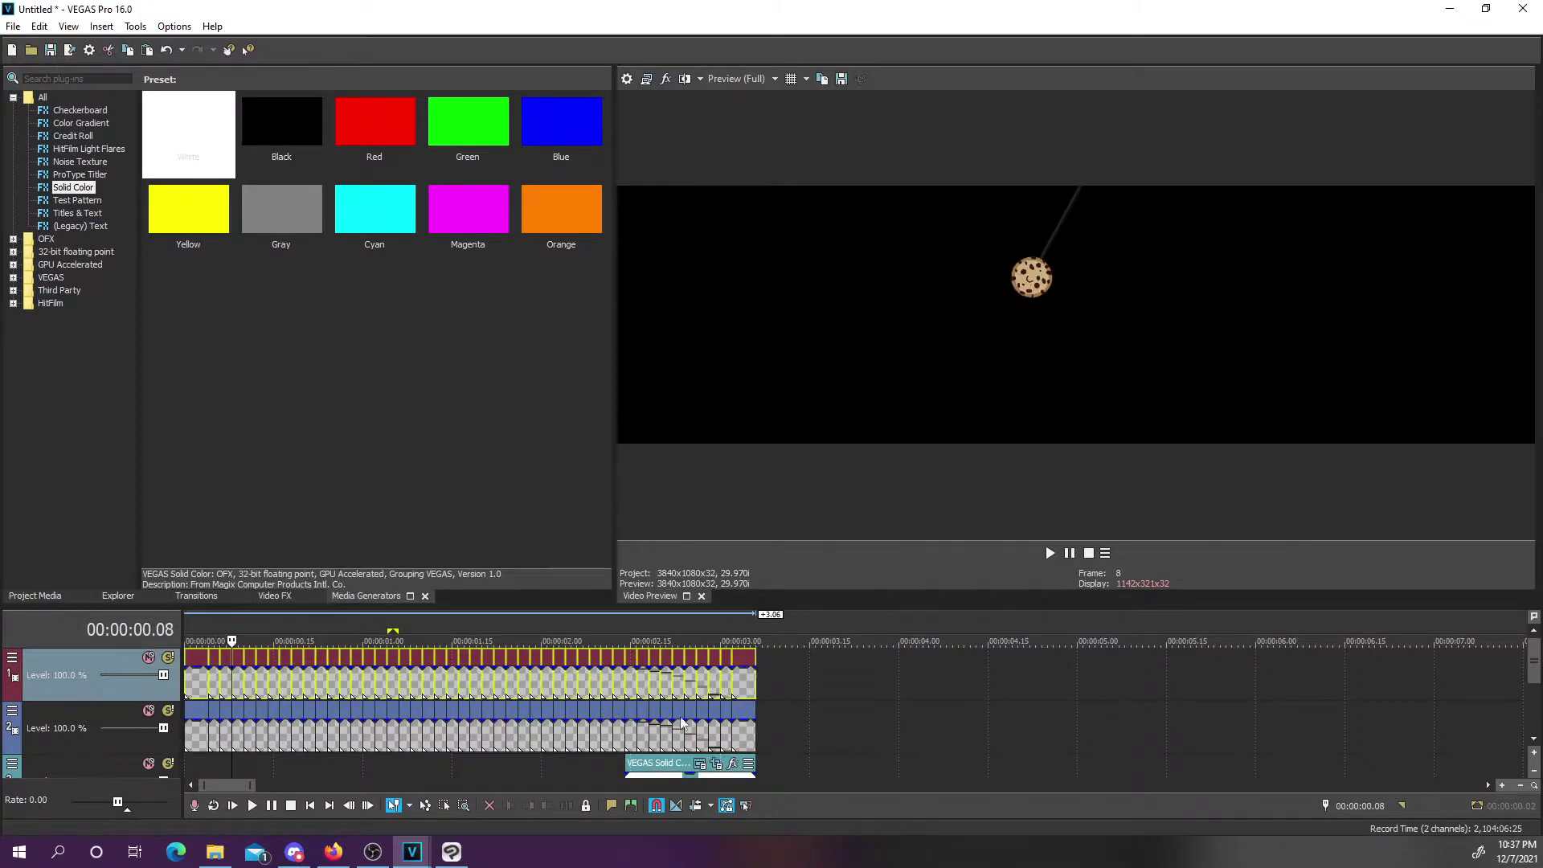
Extend the right edge of clip 30's crop frame on the top track by one frame width, shifting its image into the left half
{"action": "left_click", "coordinate": [544, 632]}
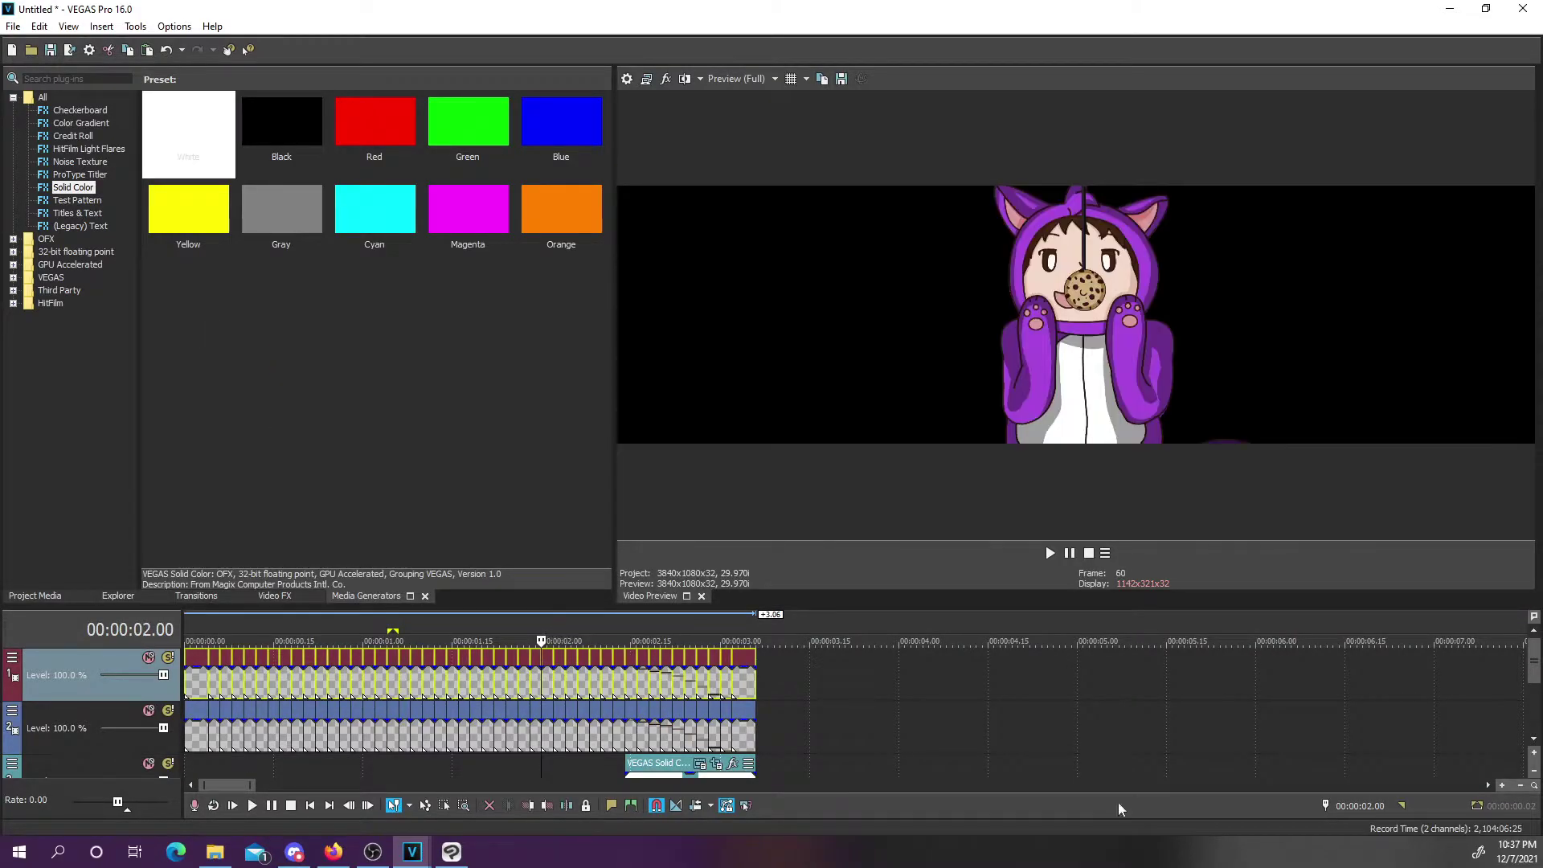
{"action": "left_click", "coordinate": [1502, 786]}
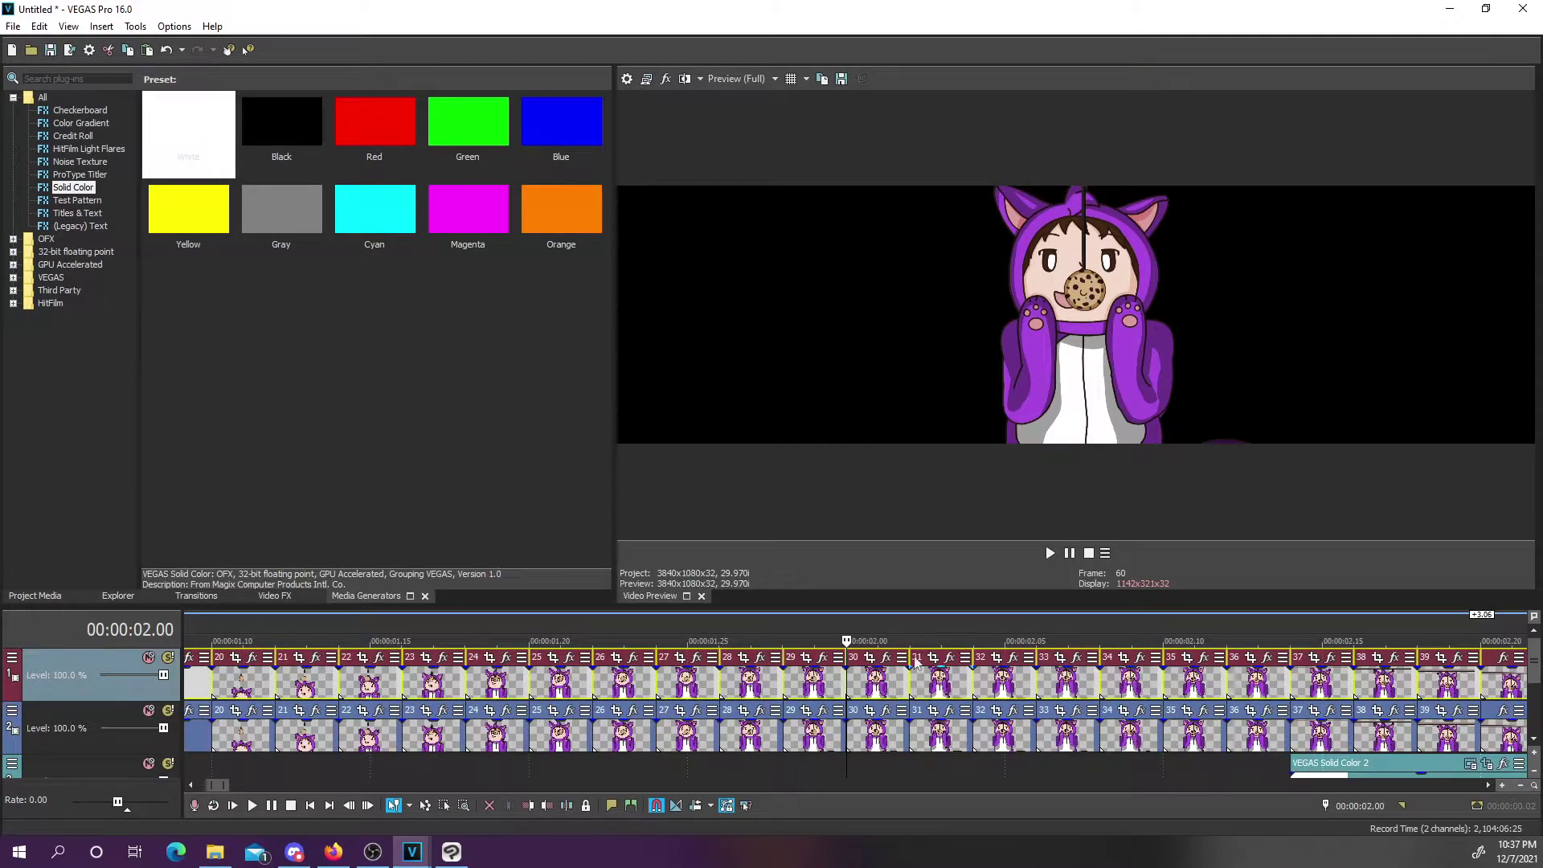
{"action": "left_click", "coordinate": [868, 657]}
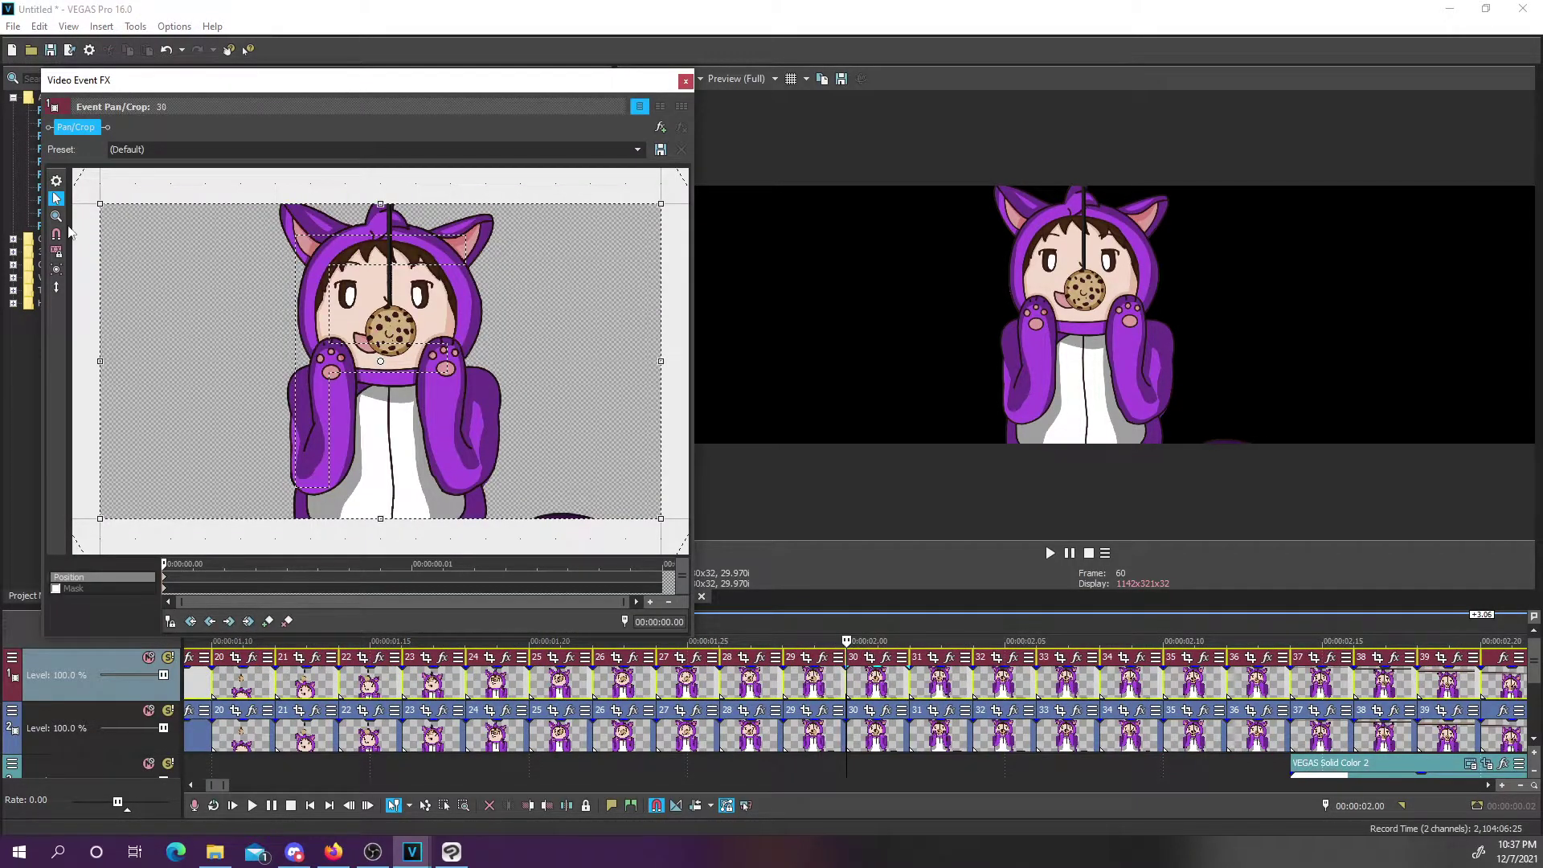
{"action": "left_click", "coordinate": [58, 217]}
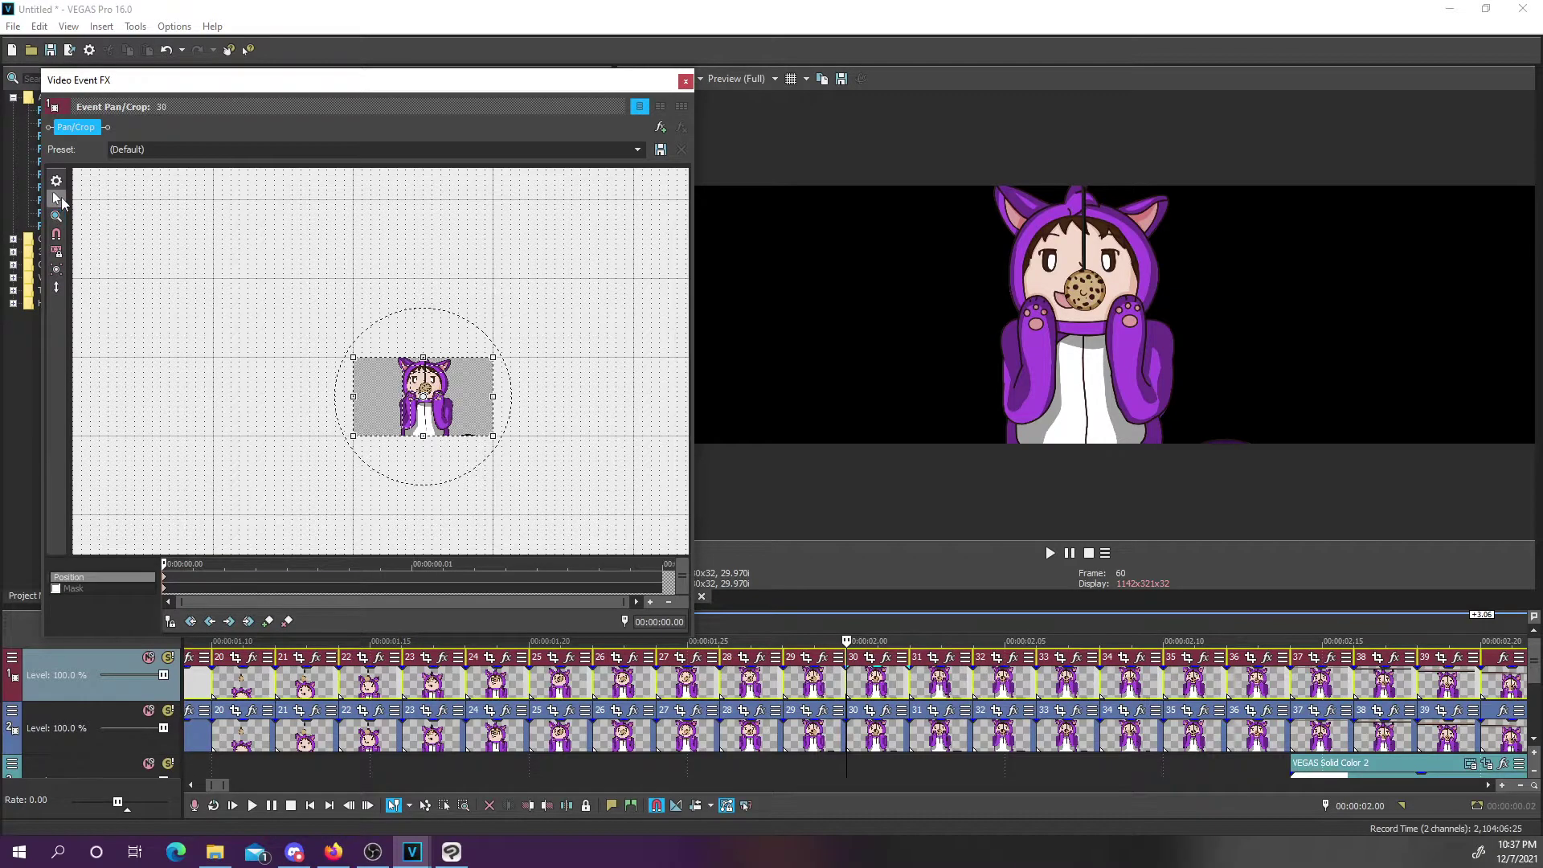
{"action": "left_click_drag", "start_coordinate": [334, 394], "coordinate": [332, 395]}
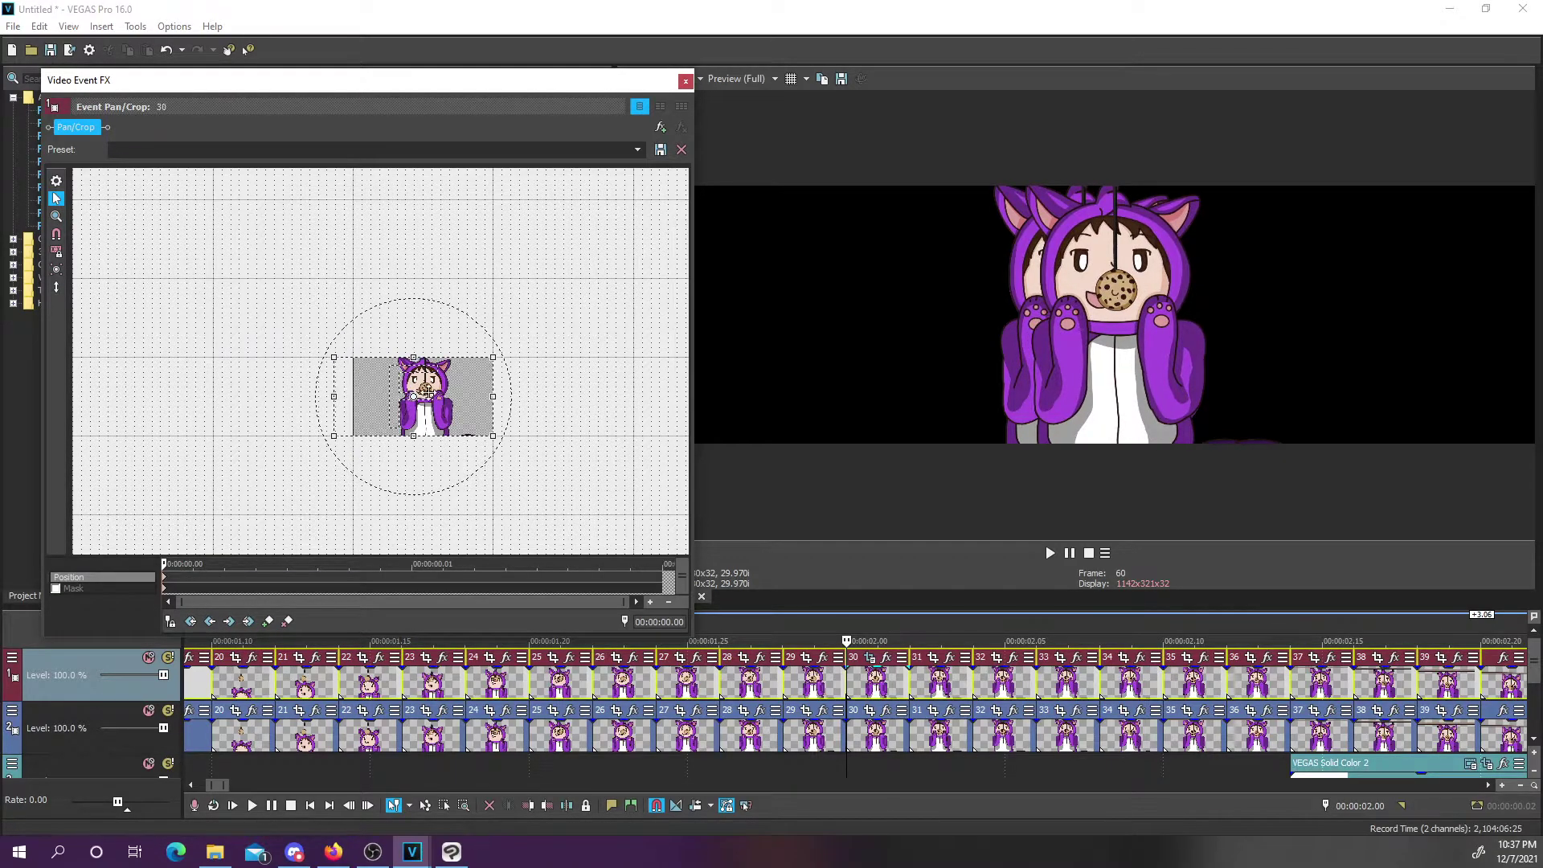
{"action": "left_click", "coordinate": [167, 49]}
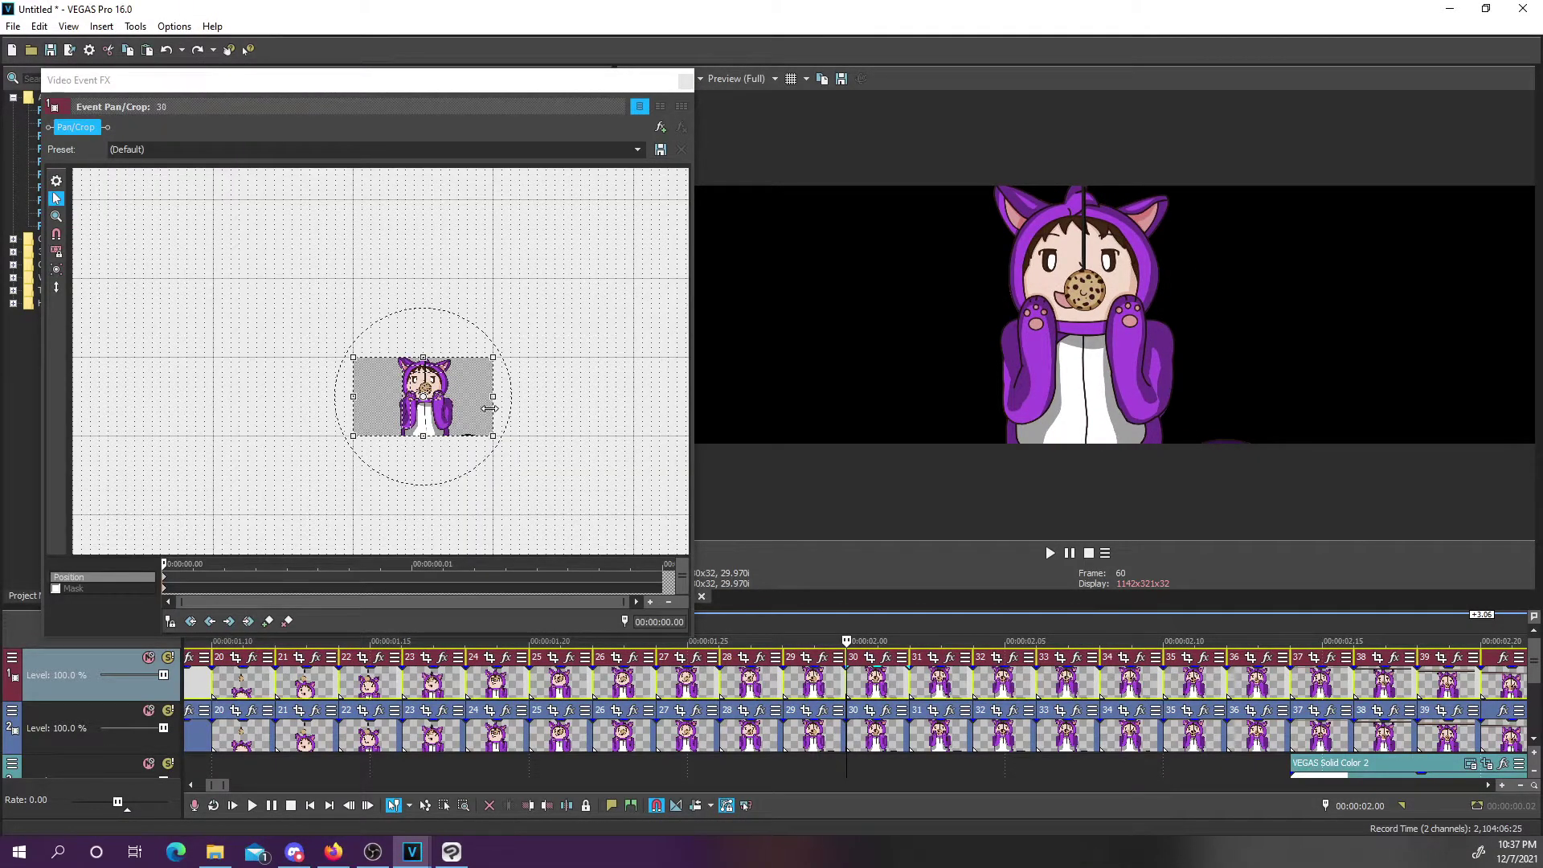
{"action": "left_click_drag", "start_coordinate": [492, 399], "coordinate": [636, 422]}
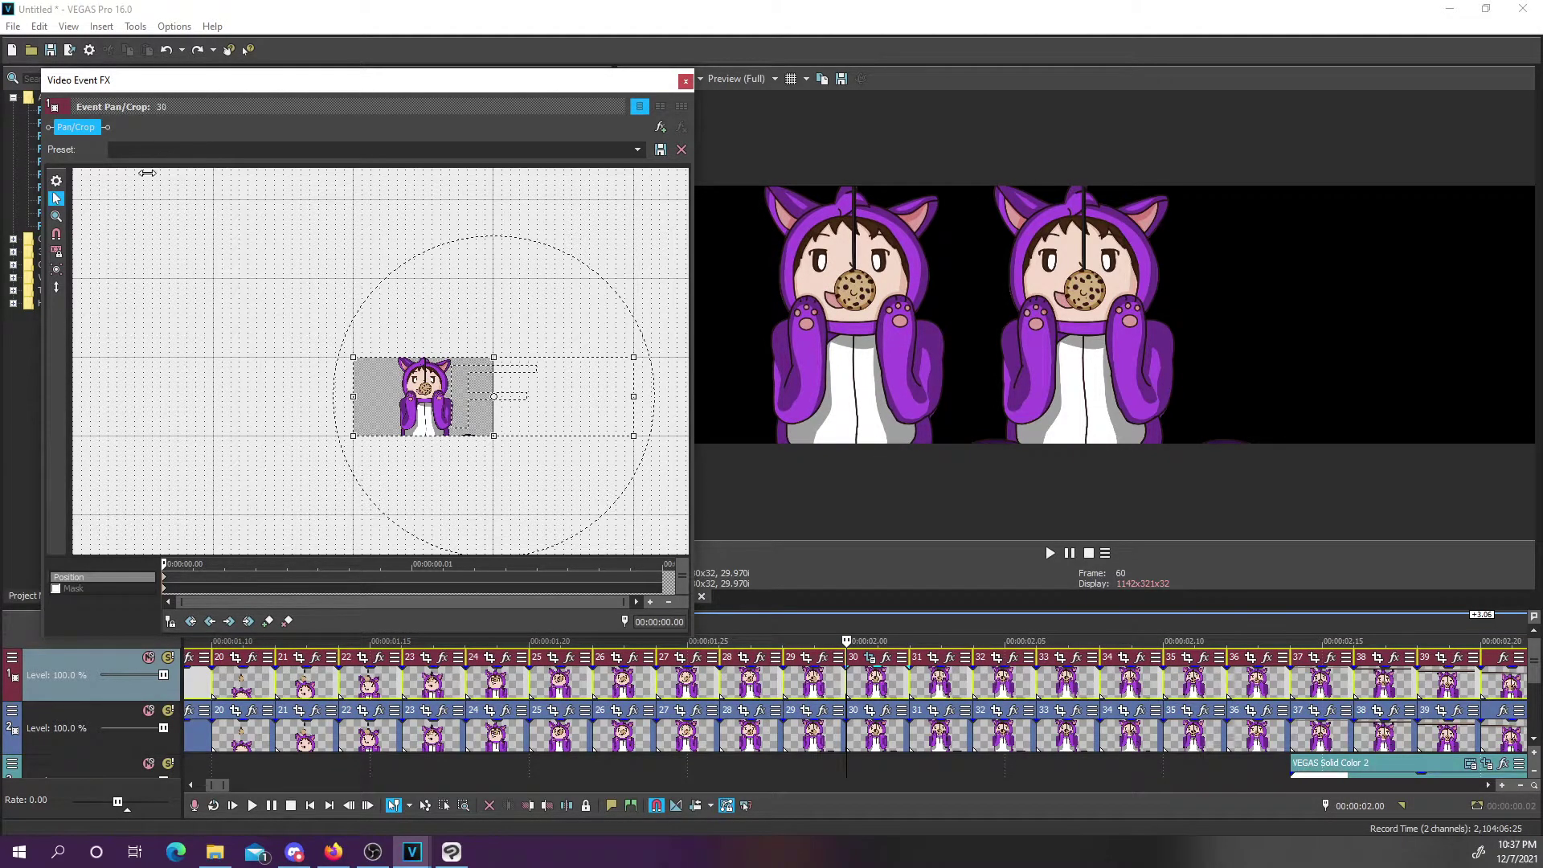
{"action": "left_click", "coordinate": [630, 413]}
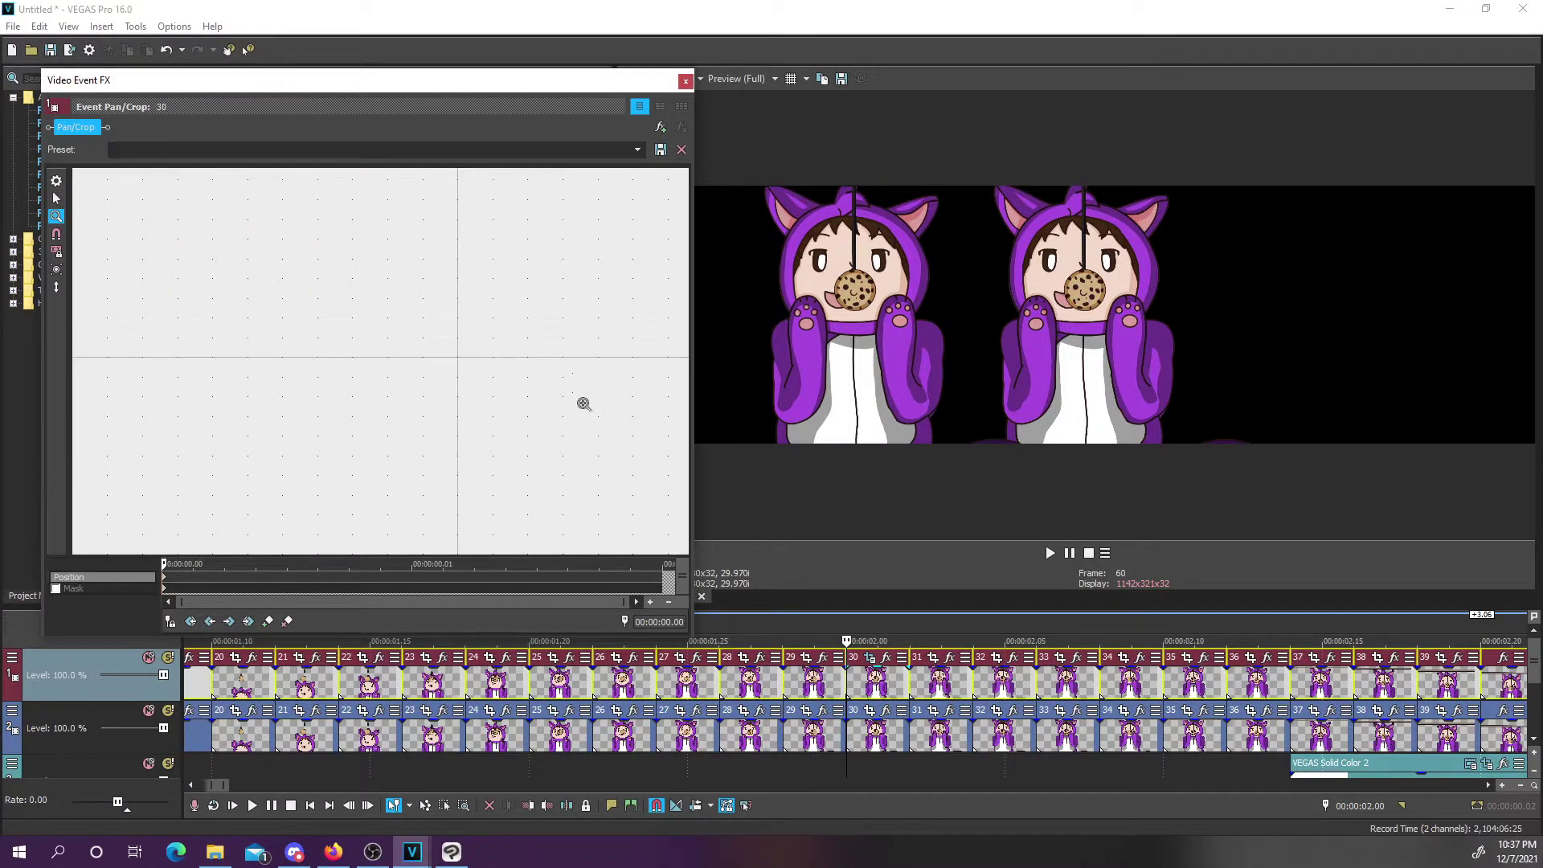
{"action": "left_click", "coordinate": [56, 198]}
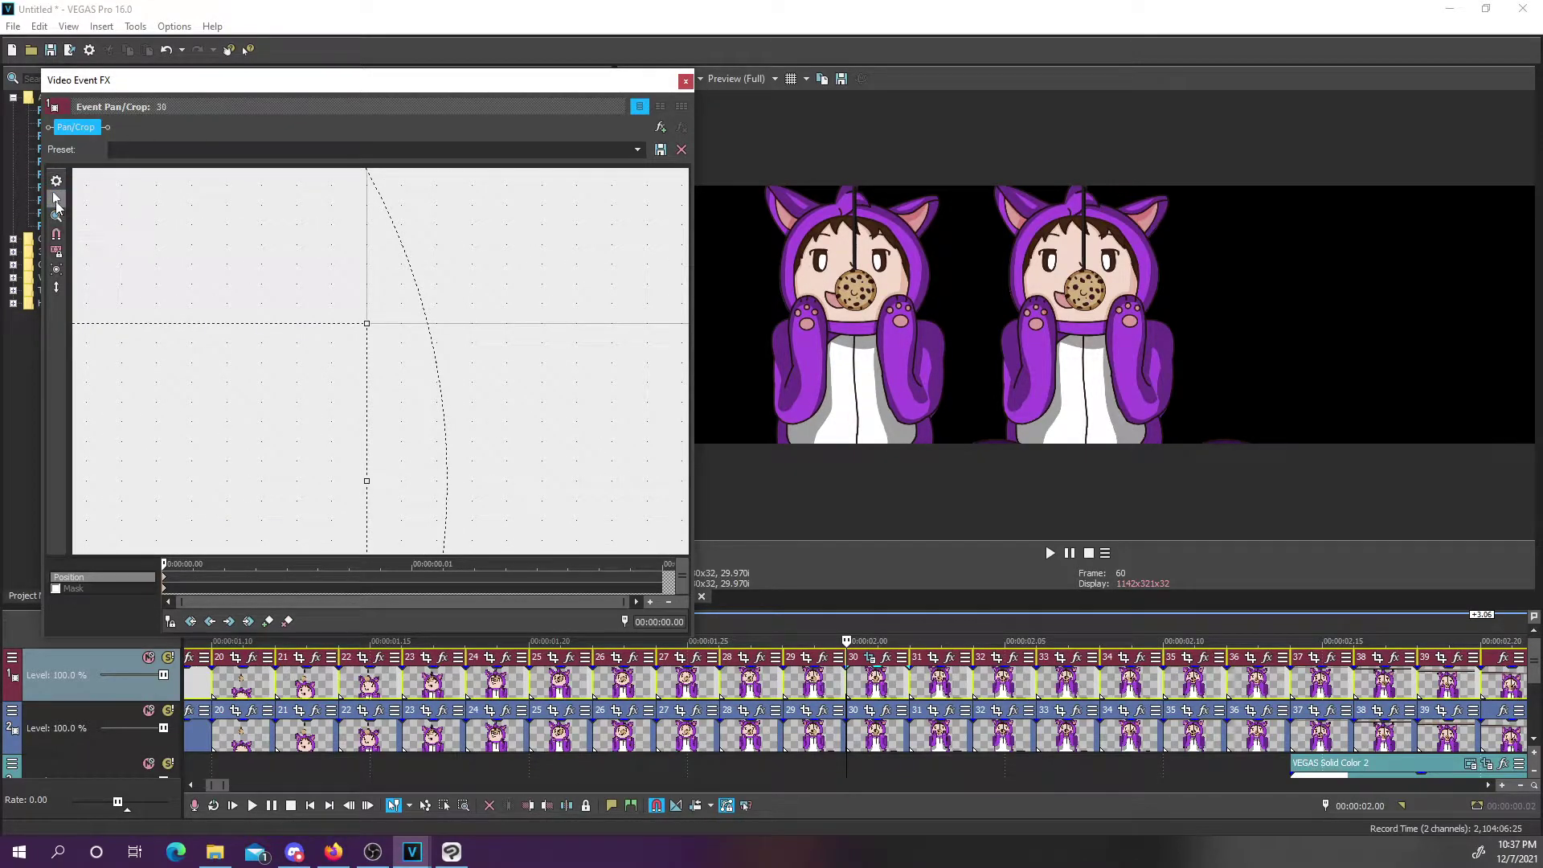
{"action": "left_click", "coordinate": [686, 82]}
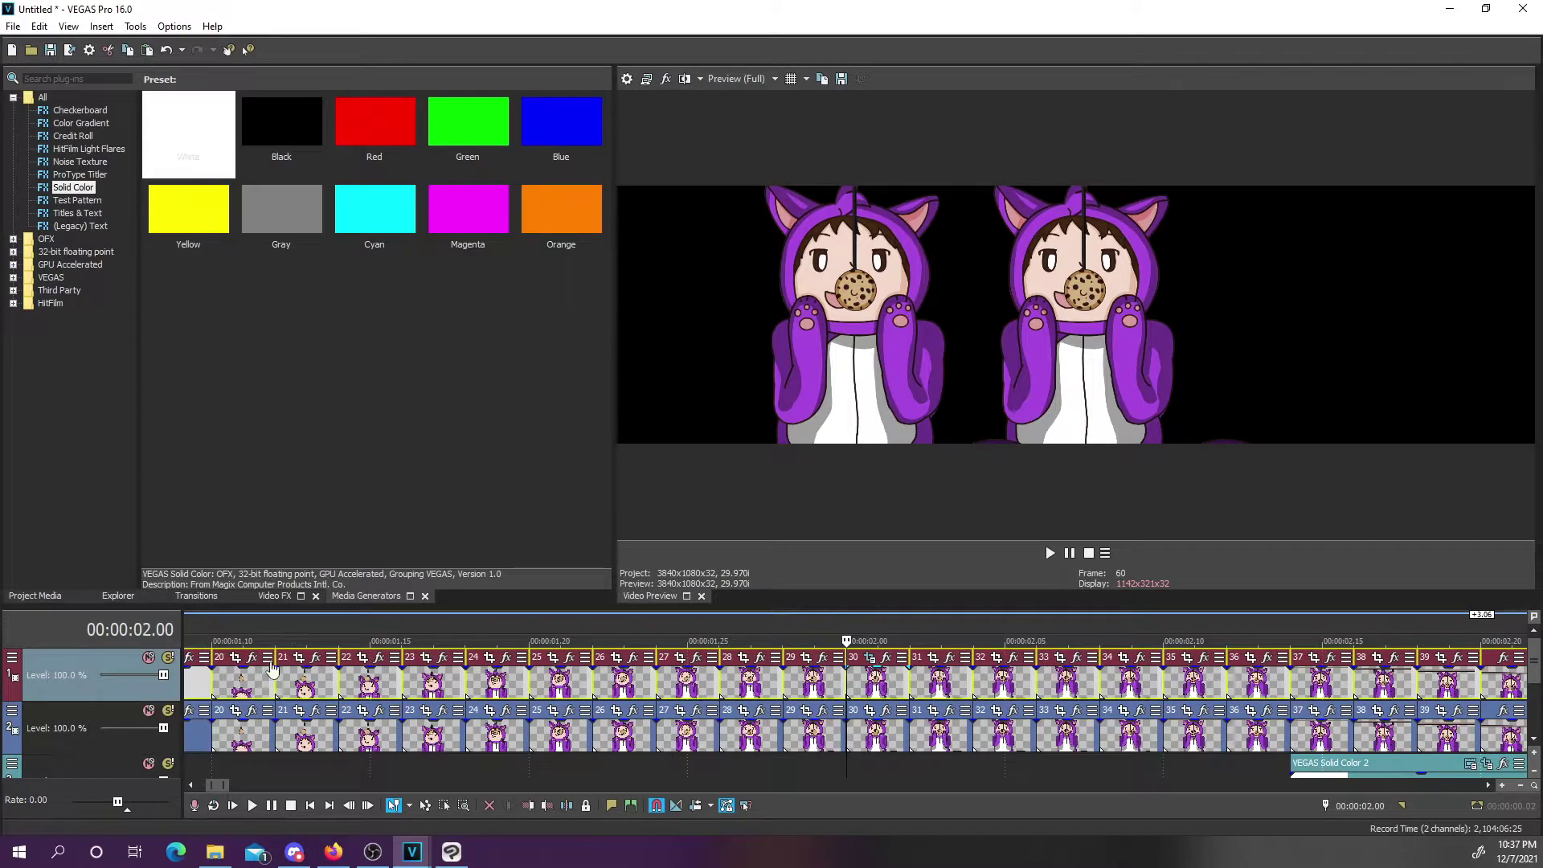
Copy the newly cropped clip 30 on the top track
{"action": "scroll", "coordinate": [273, 764], "scroll_direction": "right", "scroll_amount": 5}
{"action": "left_click", "coordinate": [211, 683]}
{"action": "right_click", "coordinate": [217, 683]}
{"action": "left_click", "coordinate": [246, 203]}
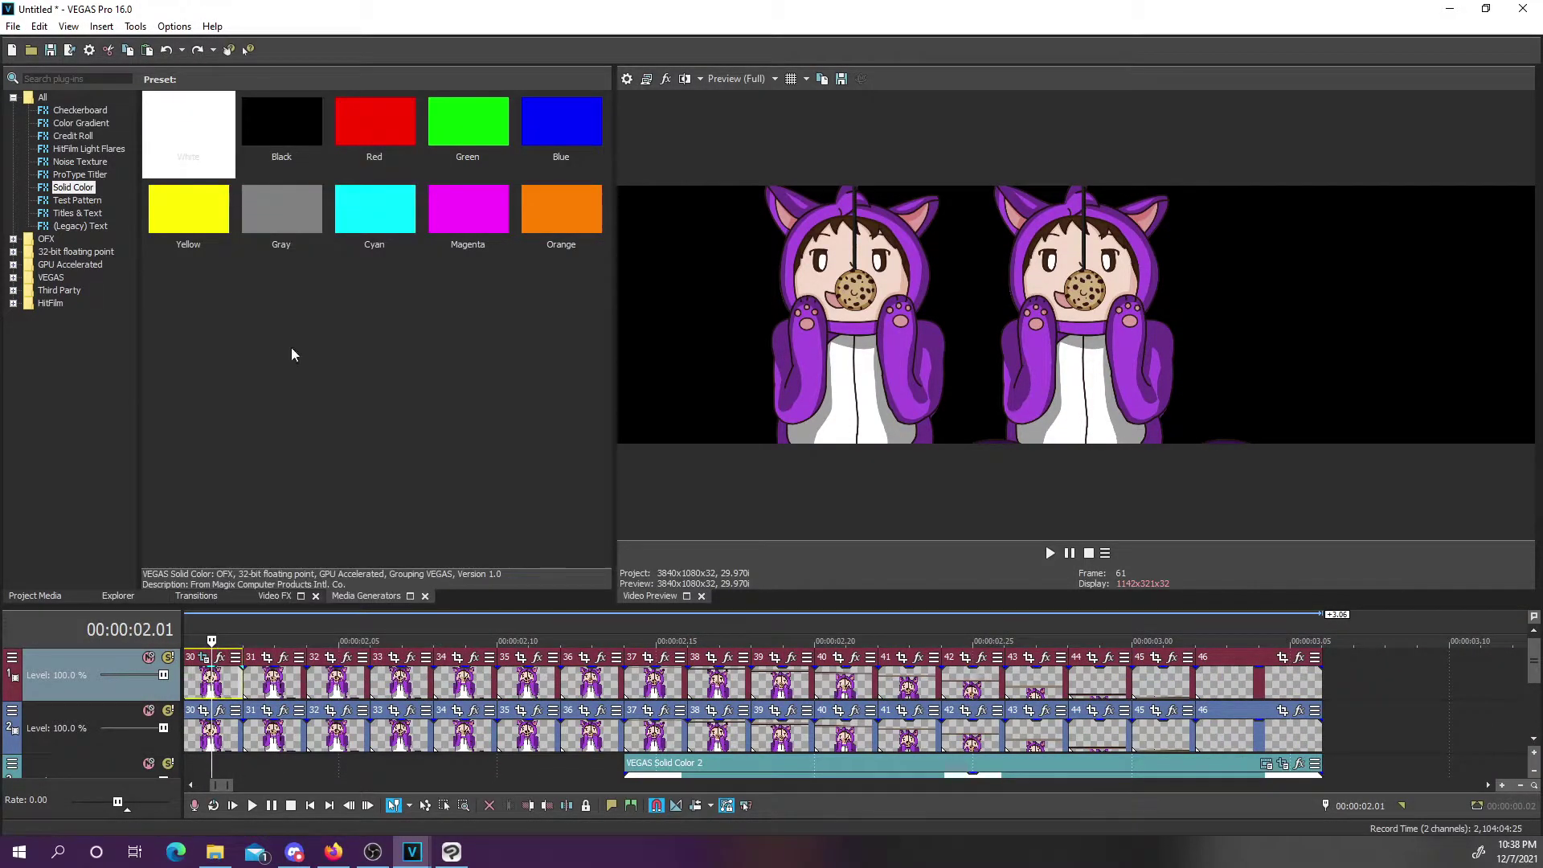
Paste the copied event attributes onto all clips of the top track and play the animation from the start
{"action": "left_click", "coordinate": [1520, 785]}
{"action": "left_click", "coordinate": [1520, 785]}
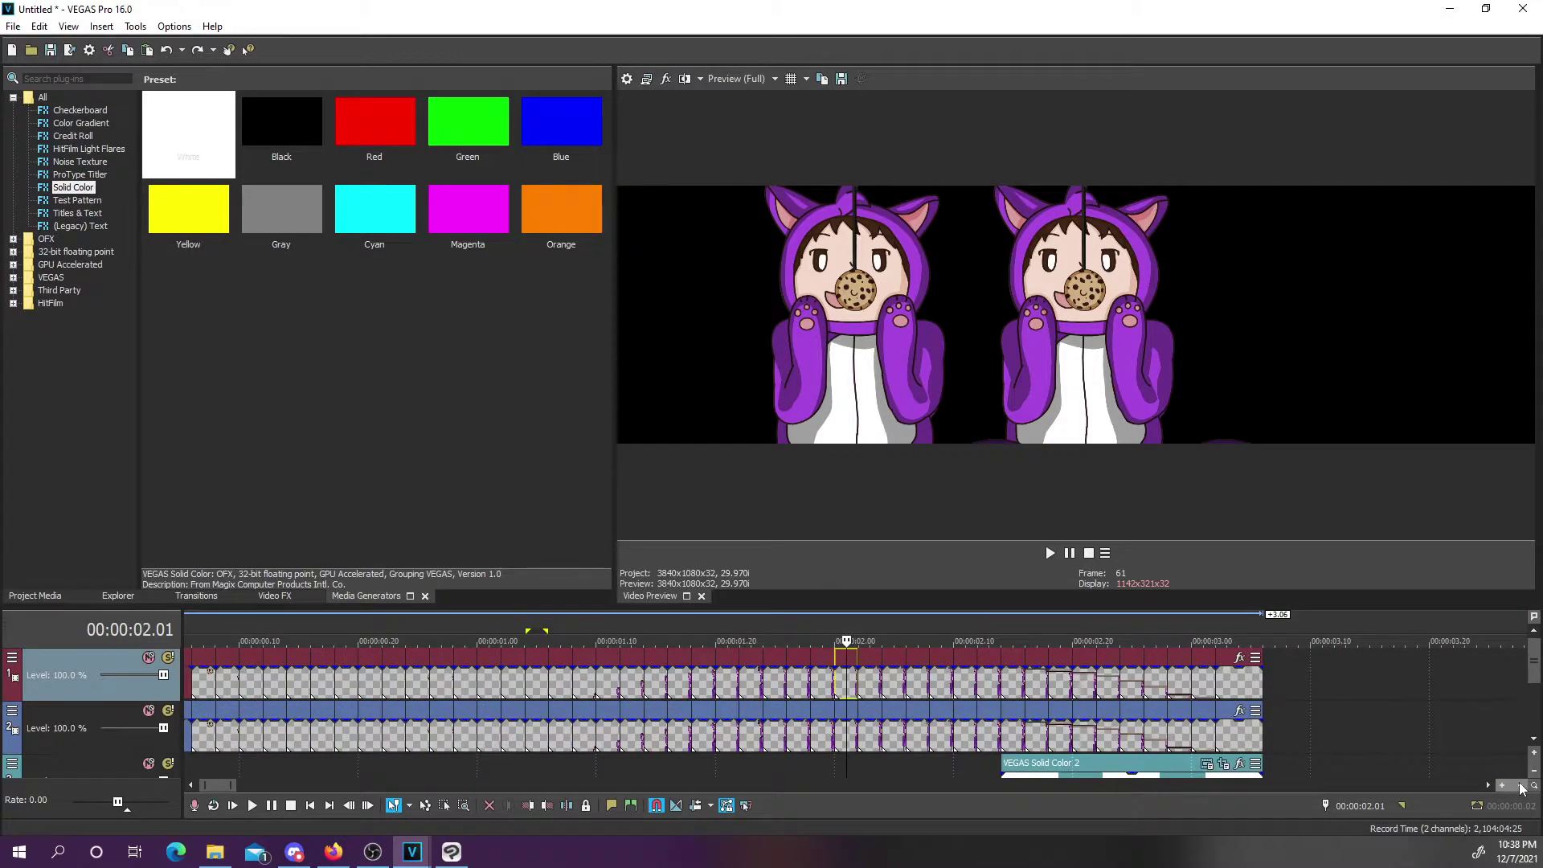
{"action": "left_click", "coordinate": [443, 804]}
{"action": "left_click_drag", "start_coordinate": [1319, 667], "coordinate": [112, 690]}
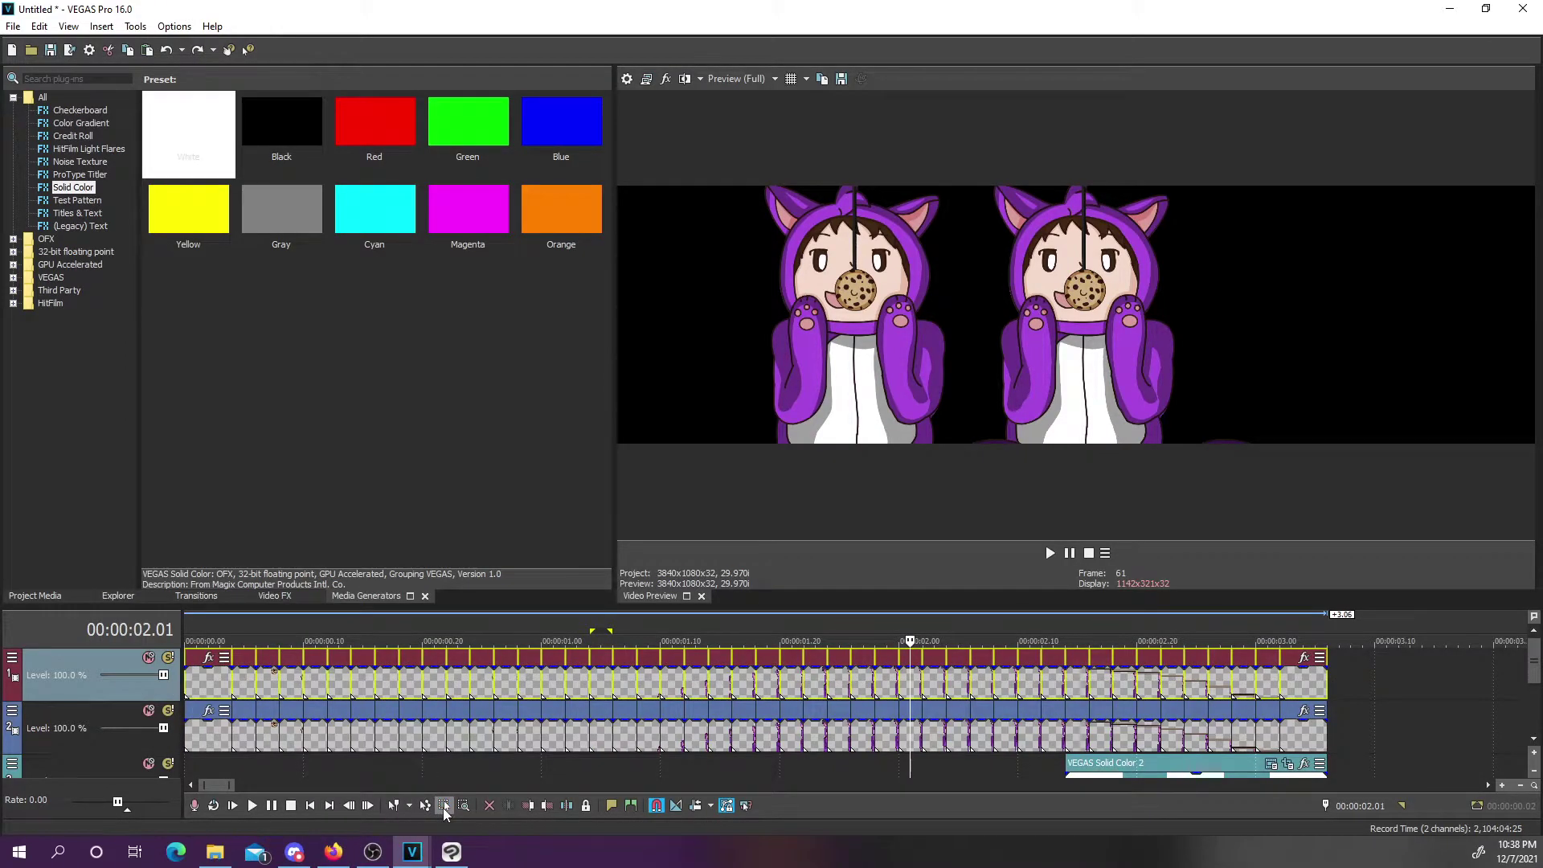
{"action": "right_click", "coordinate": [204, 674]}
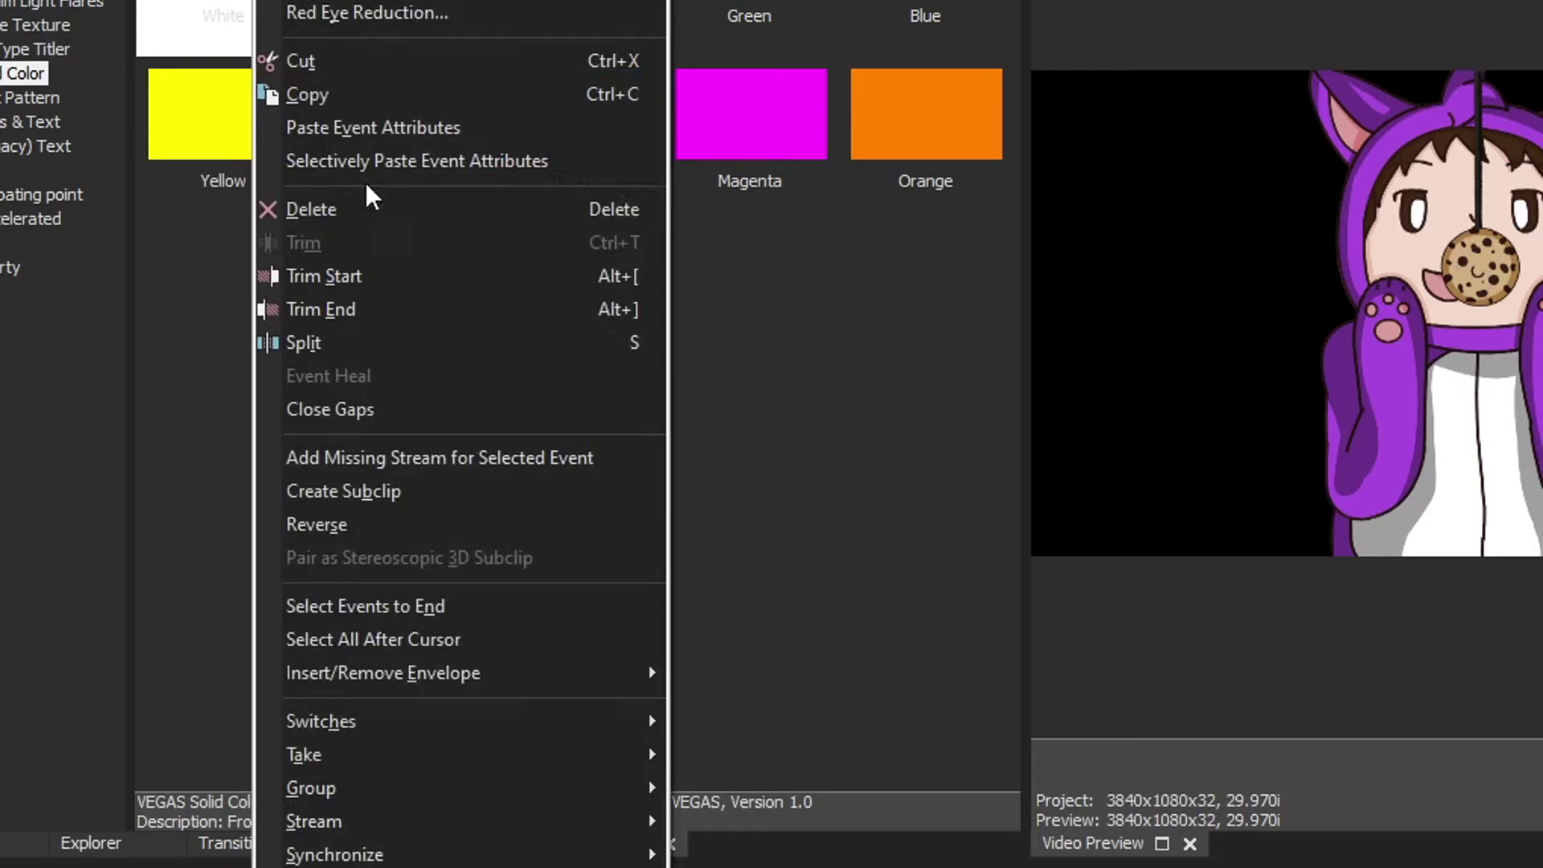
{"action": "left_click", "coordinate": [374, 131]}
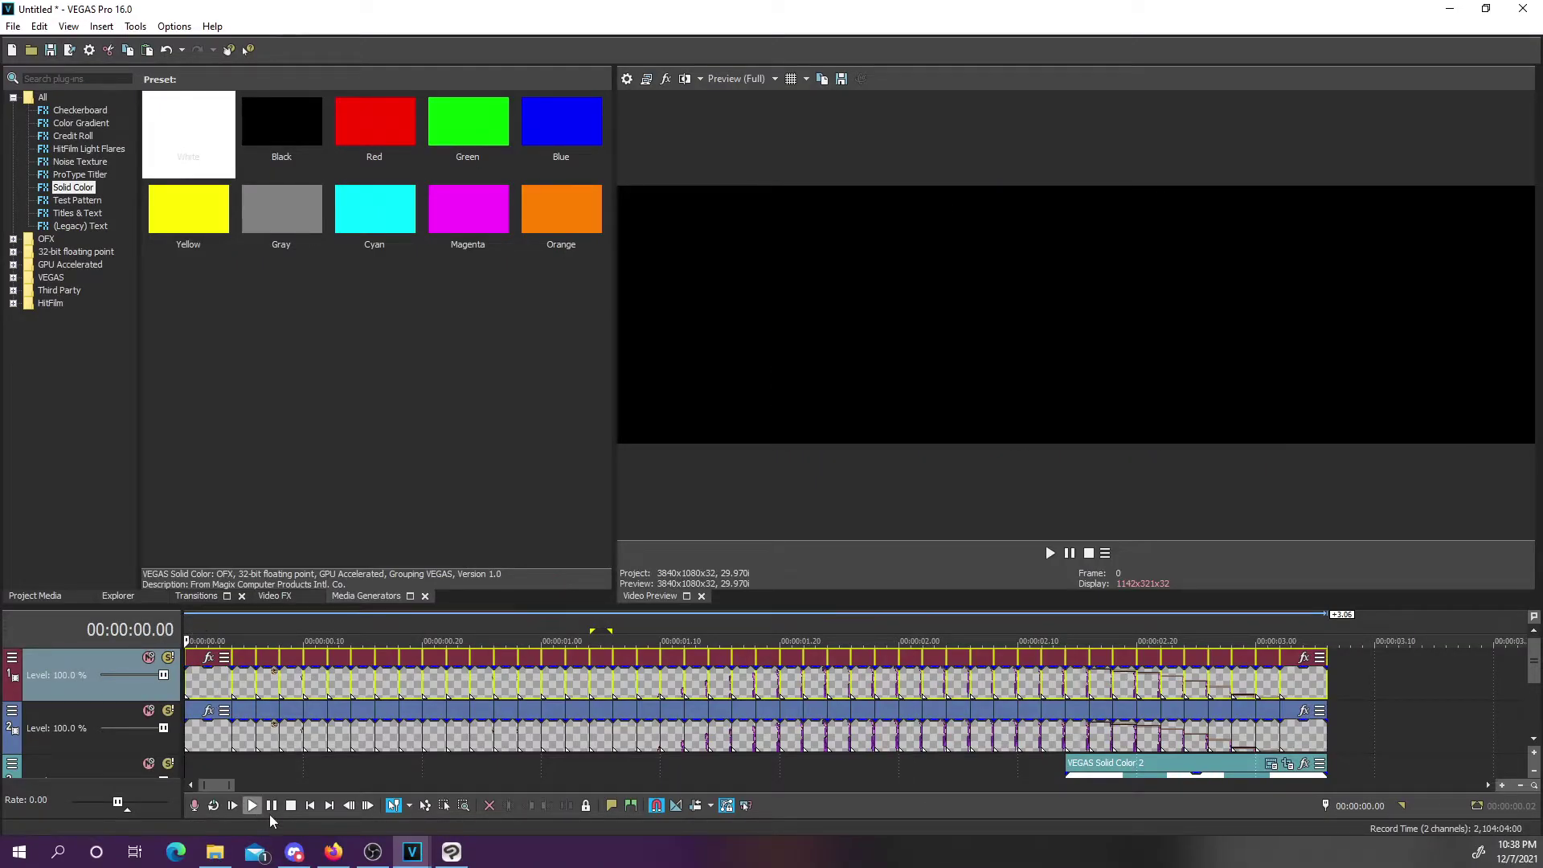
{"action": "left_click", "coordinate": [253, 805]}
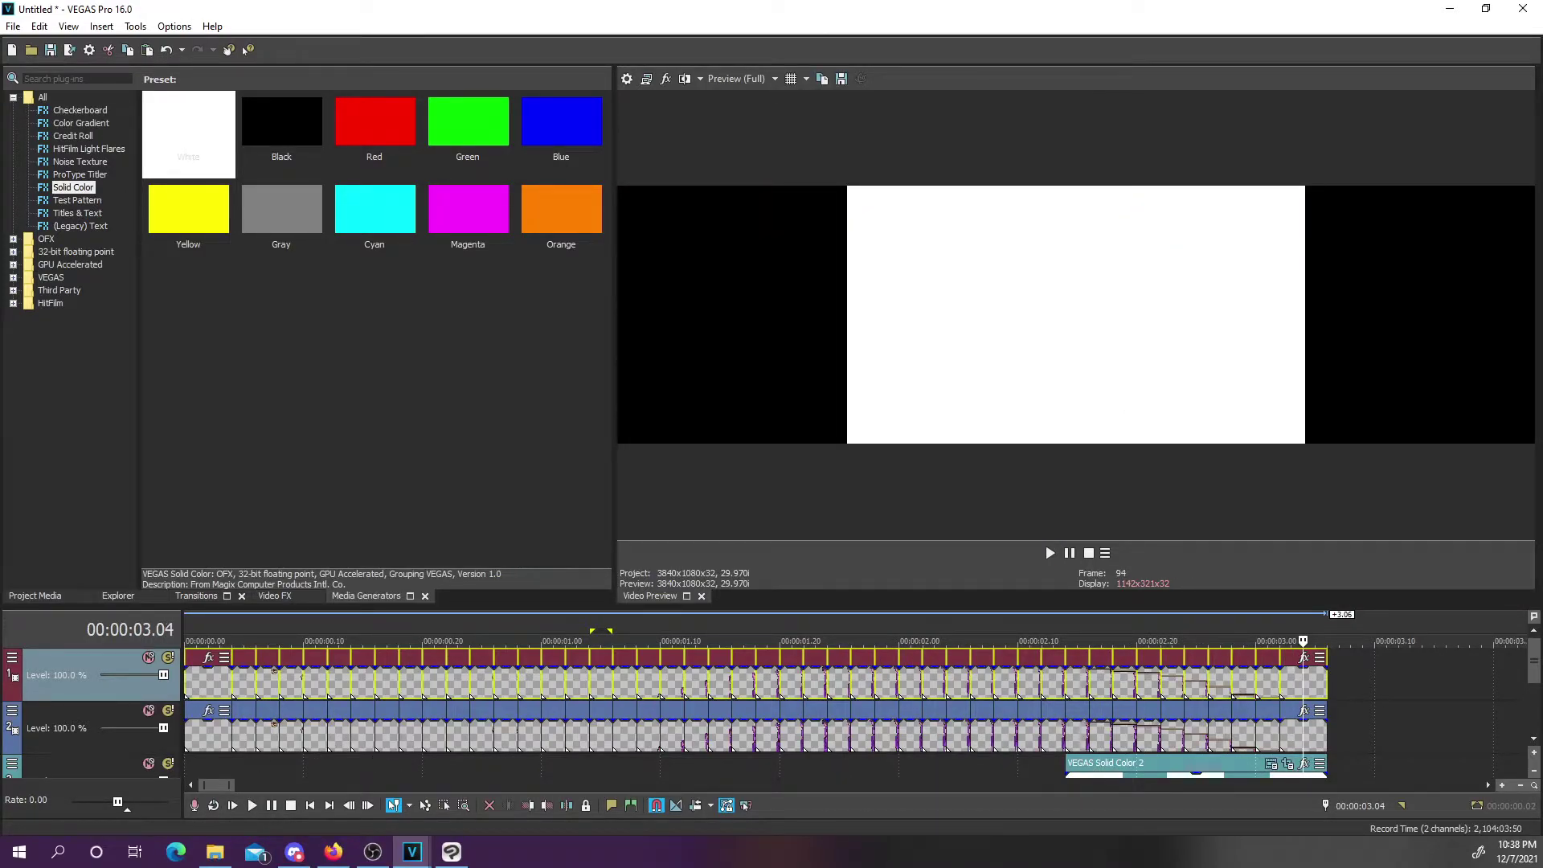
{"action": "key", "text": "alt+Tab"}
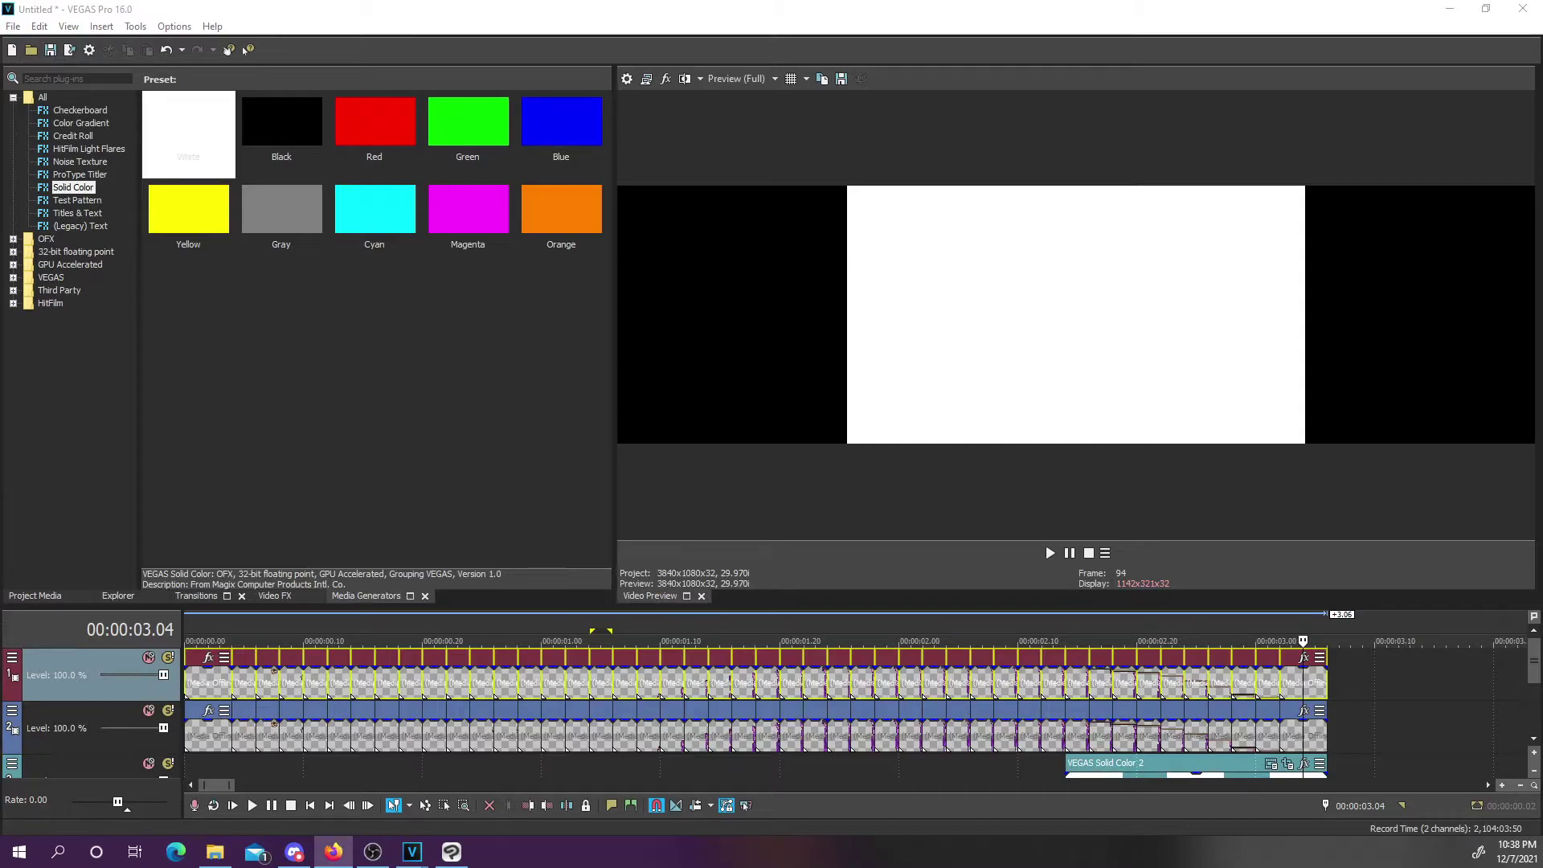
Extend the left edge of clip 25's crop frame on the second track by one frame width, shifting its image into the right half
{"action": "left_click", "coordinate": [793, 735]}
{"action": "left_click", "coordinate": [1501, 786]}
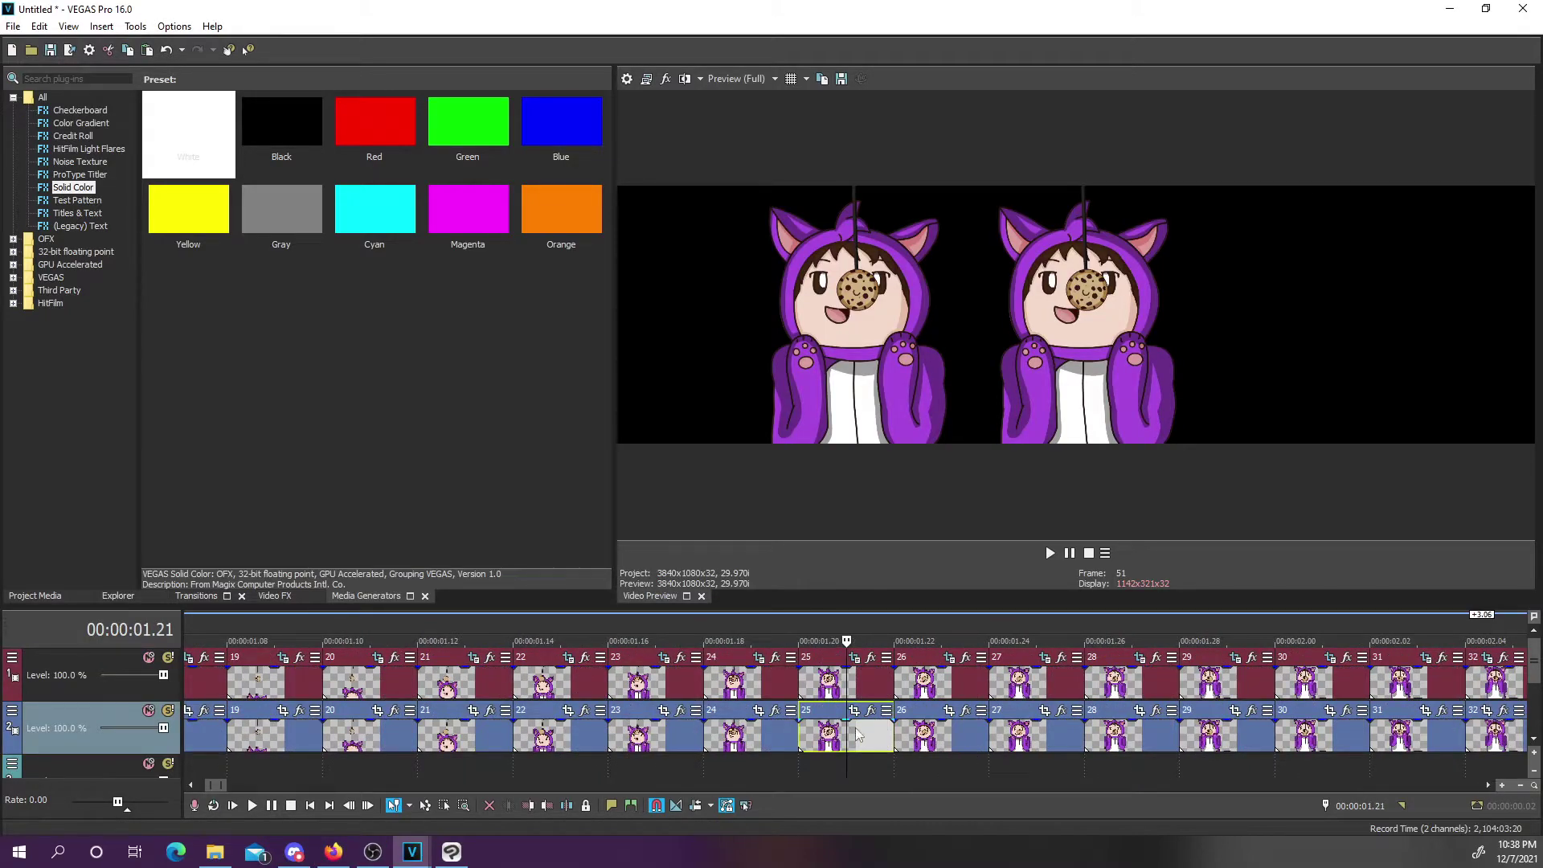
{"action": "left_click", "coordinate": [855, 711]}
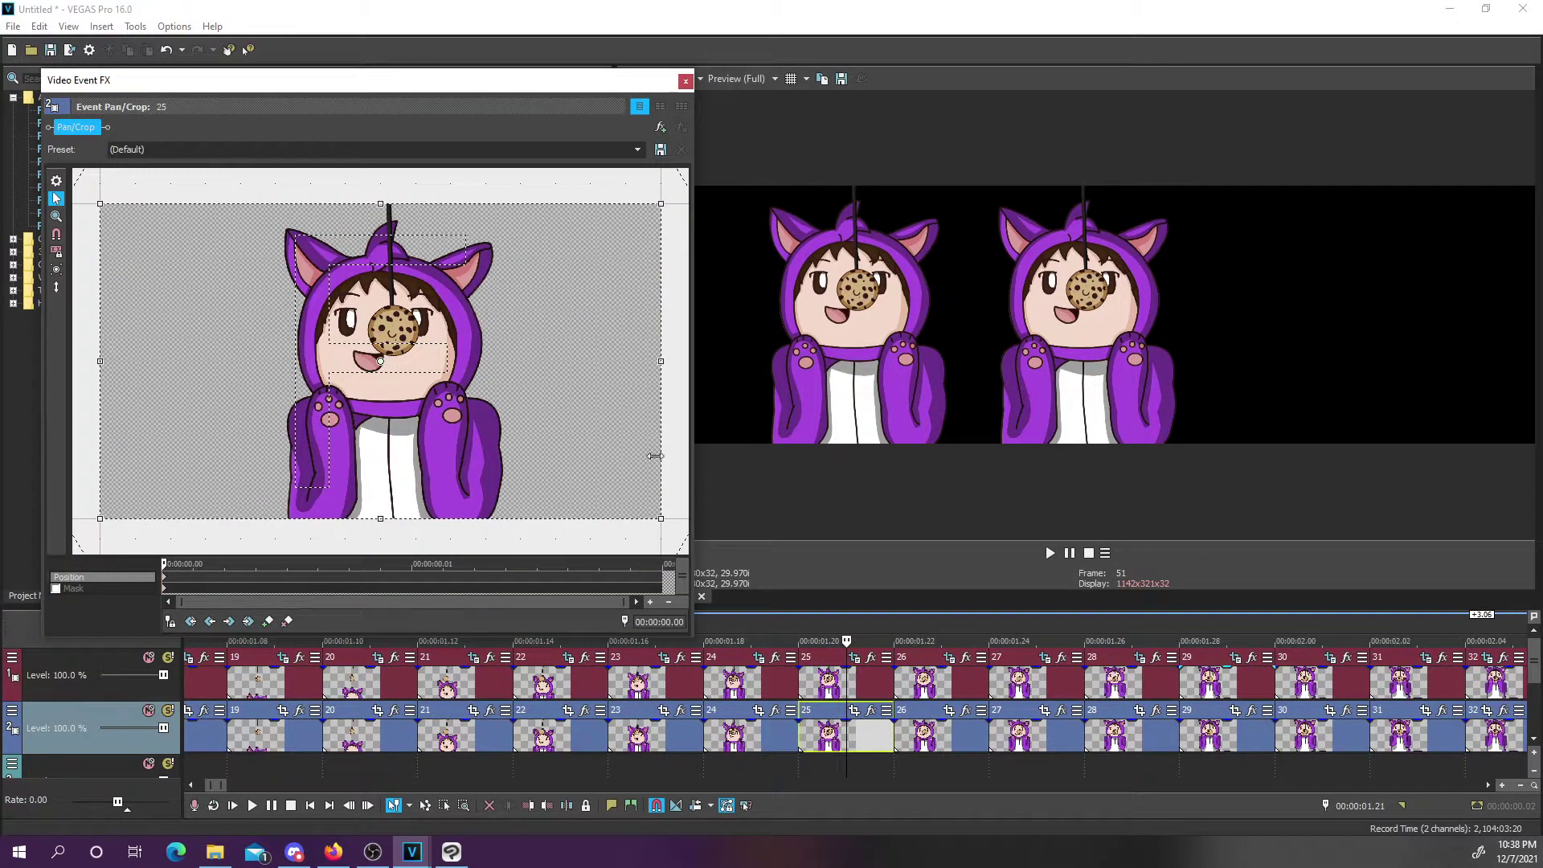
{"action": "left_click", "coordinate": [56, 216]}
{"action": "right_click", "coordinate": [400, 328]}
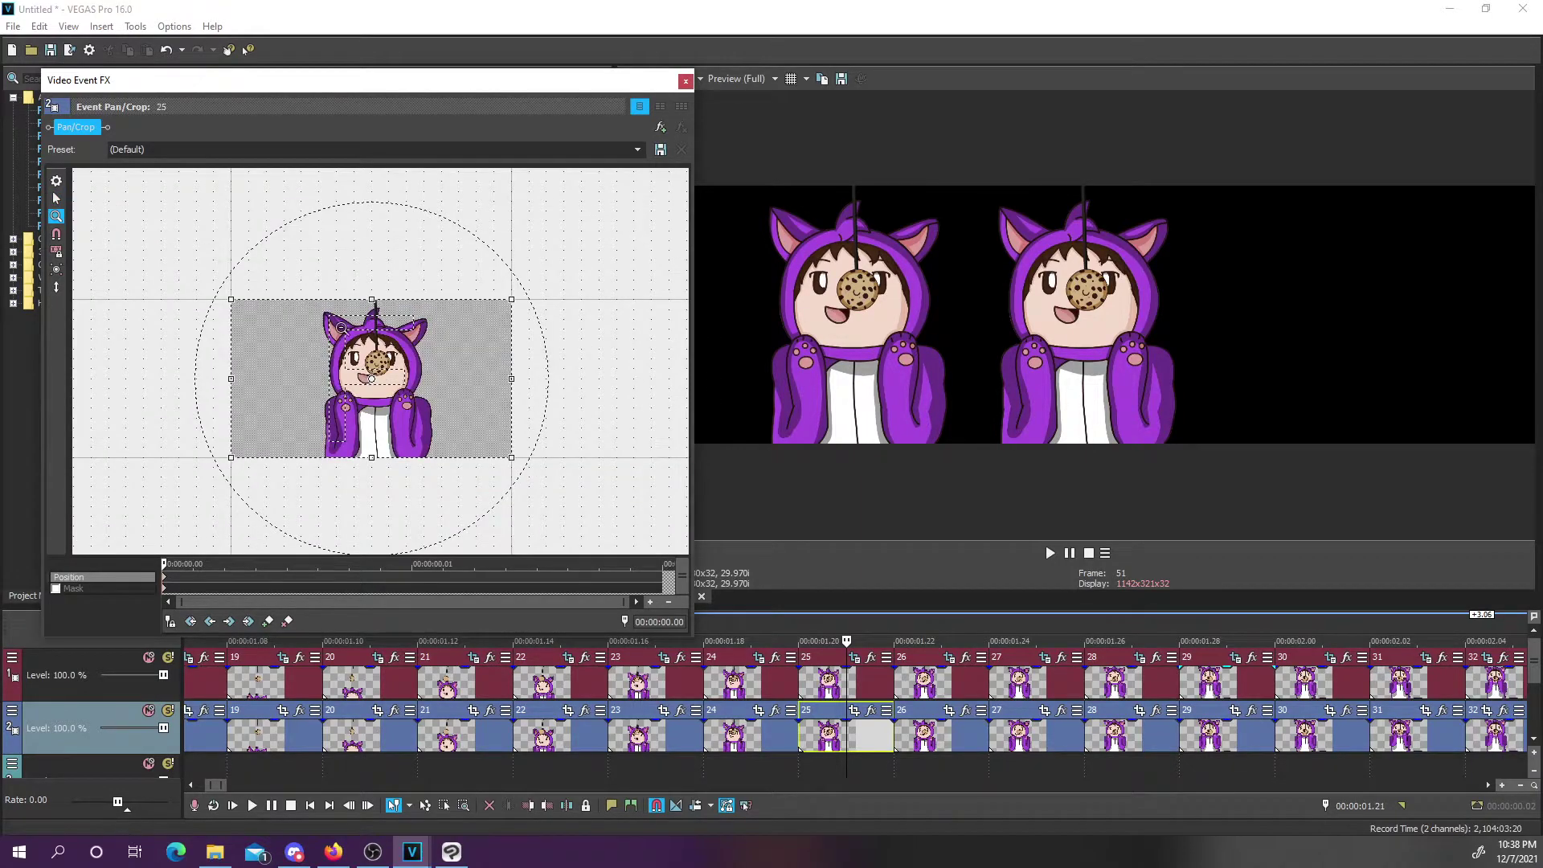
{"action": "right_click", "coordinate": [342, 327]}
{"action": "left_click", "coordinate": [201, 379]}
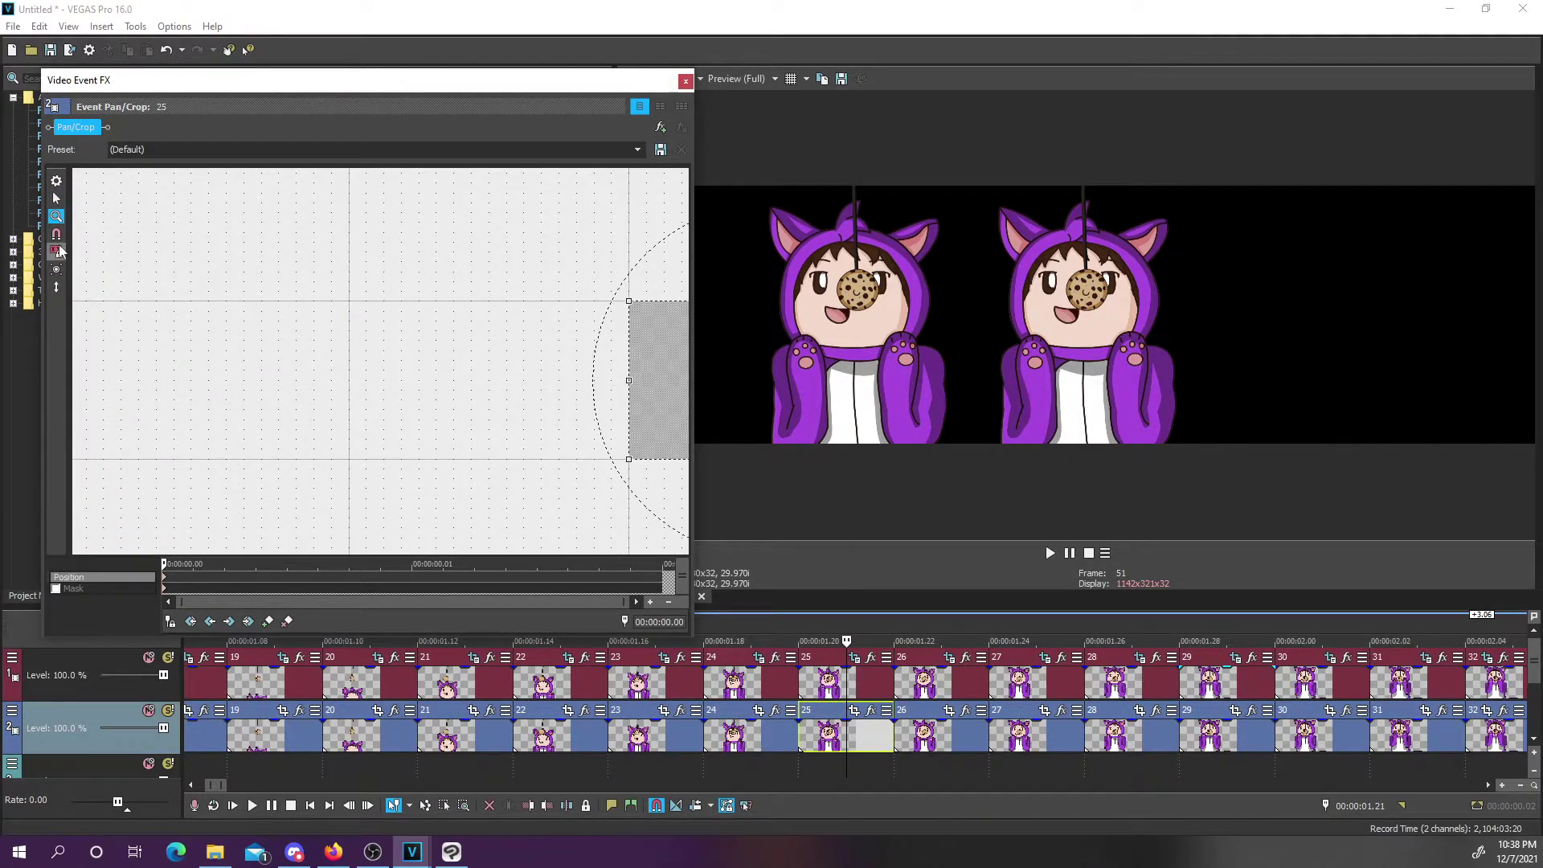
{"action": "left_click_drag", "start_coordinate": [628, 379], "coordinate": [348, 359]}
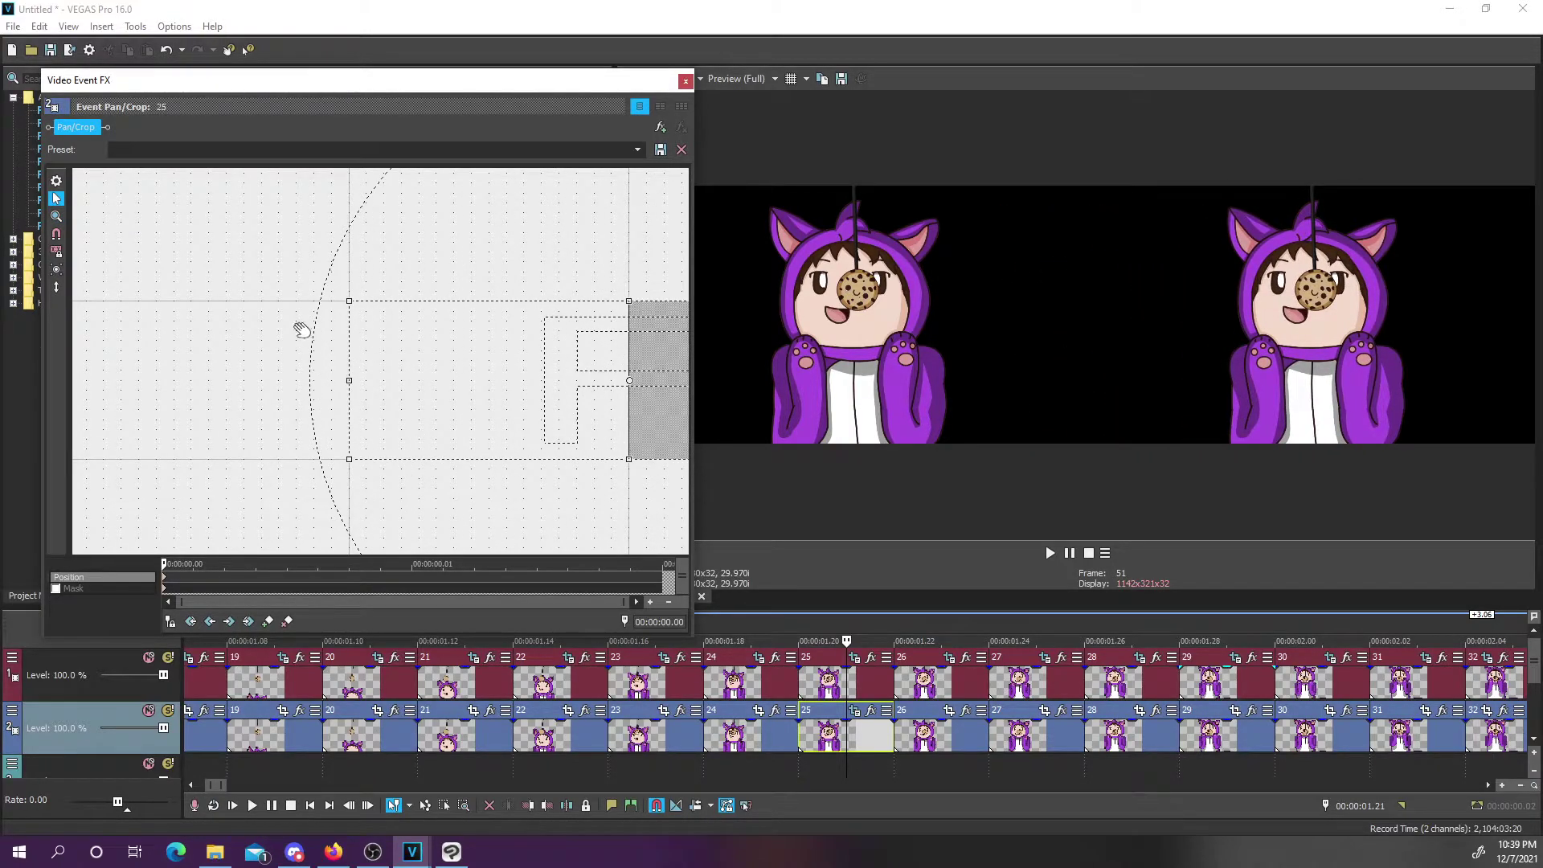
Fine-tune the left edge of clip 25's crop frame to sit exactly on the grid line
{"action": "left_click", "coordinate": [352, 349]}
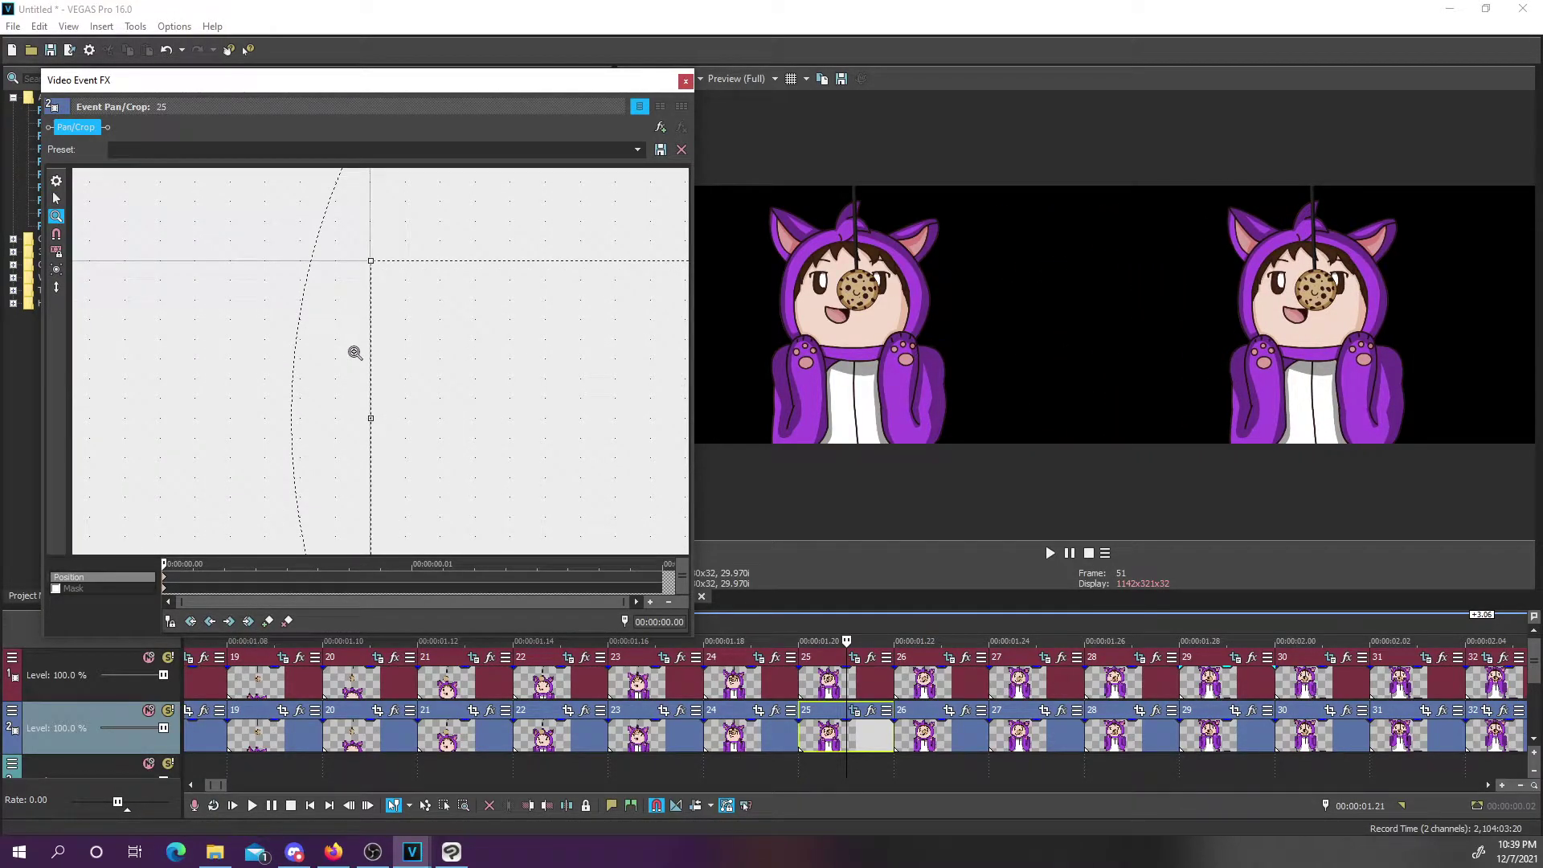
{"action": "left_click", "coordinate": [55, 198]}
{"action": "left_click_drag", "start_coordinate": [373, 420], "coordinate": [371, 419]}
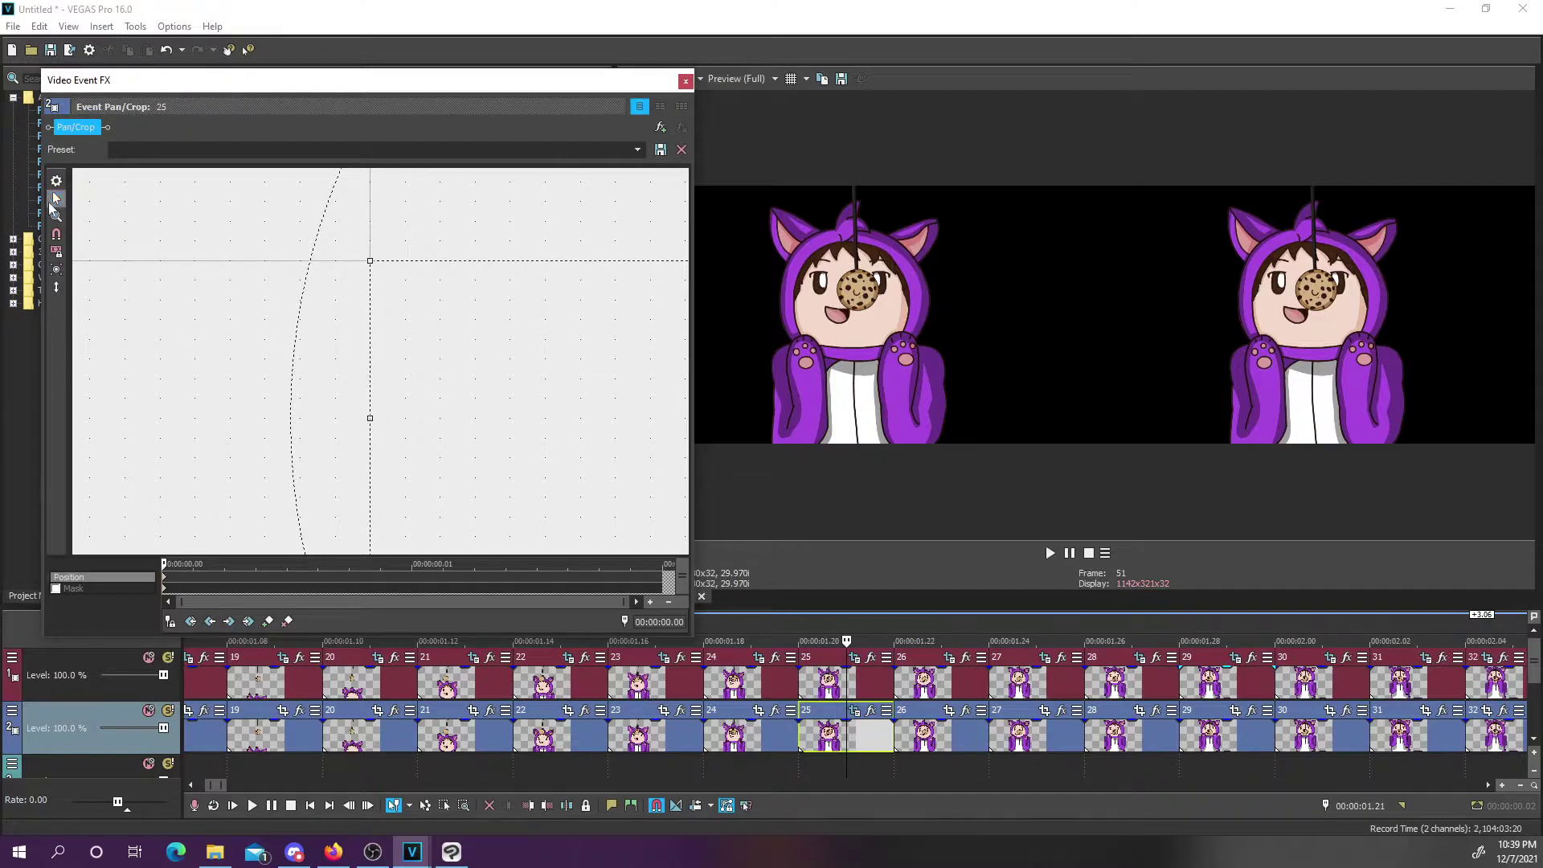
{"action": "left_click", "coordinate": [686, 81]}
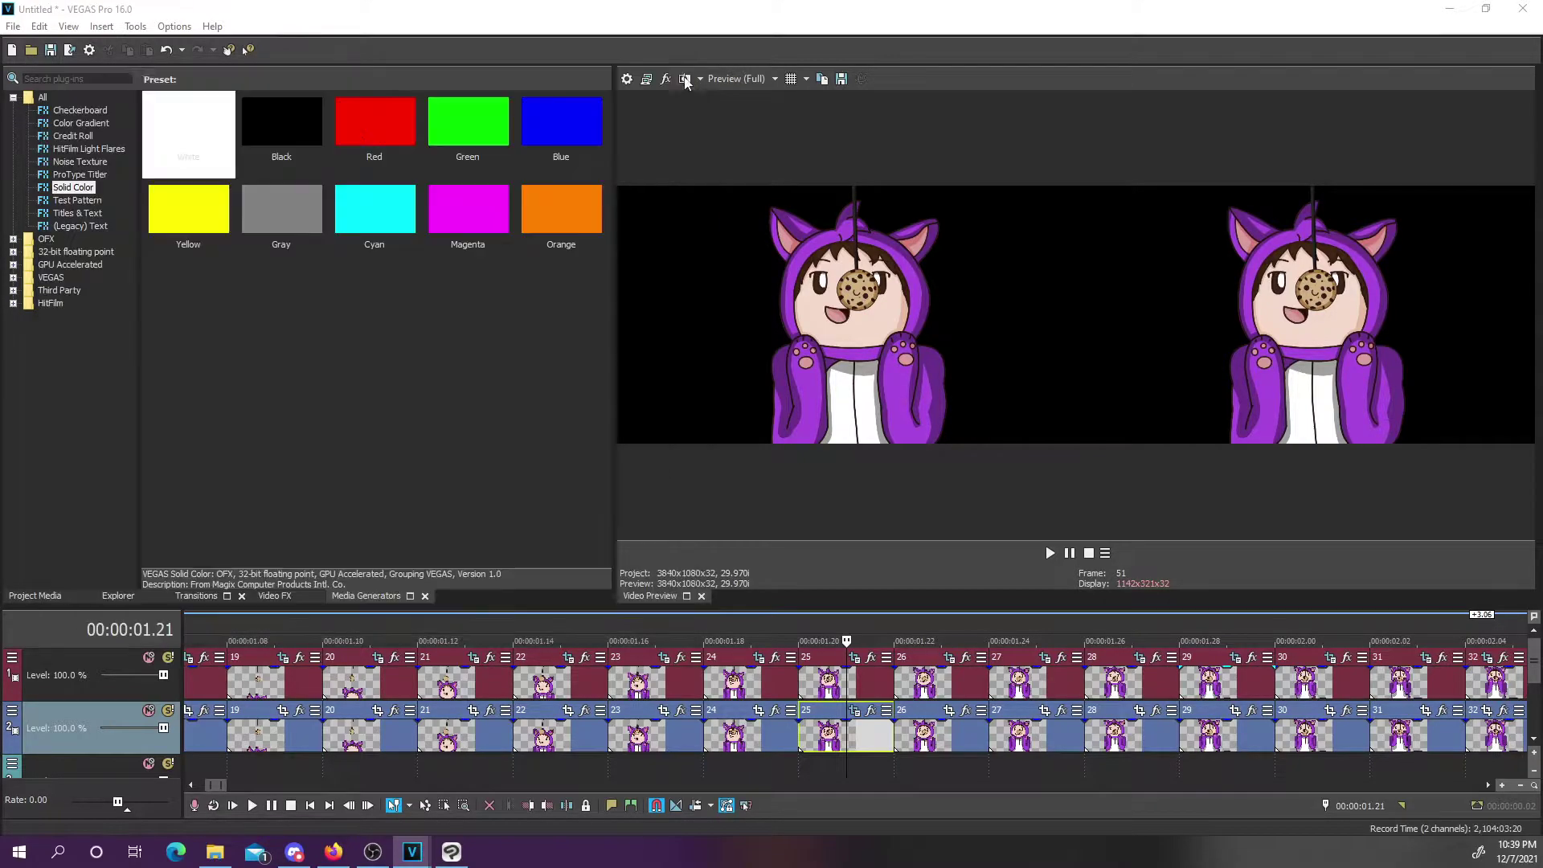
Copy the recropped clip 25 on the second track
{"action": "left_click", "coordinate": [817, 768]}
{"action": "left_click", "coordinate": [832, 733]}
{"action": "right_click", "coordinate": [831, 733]}
{"action": "left_click", "coordinate": [882, 267]}
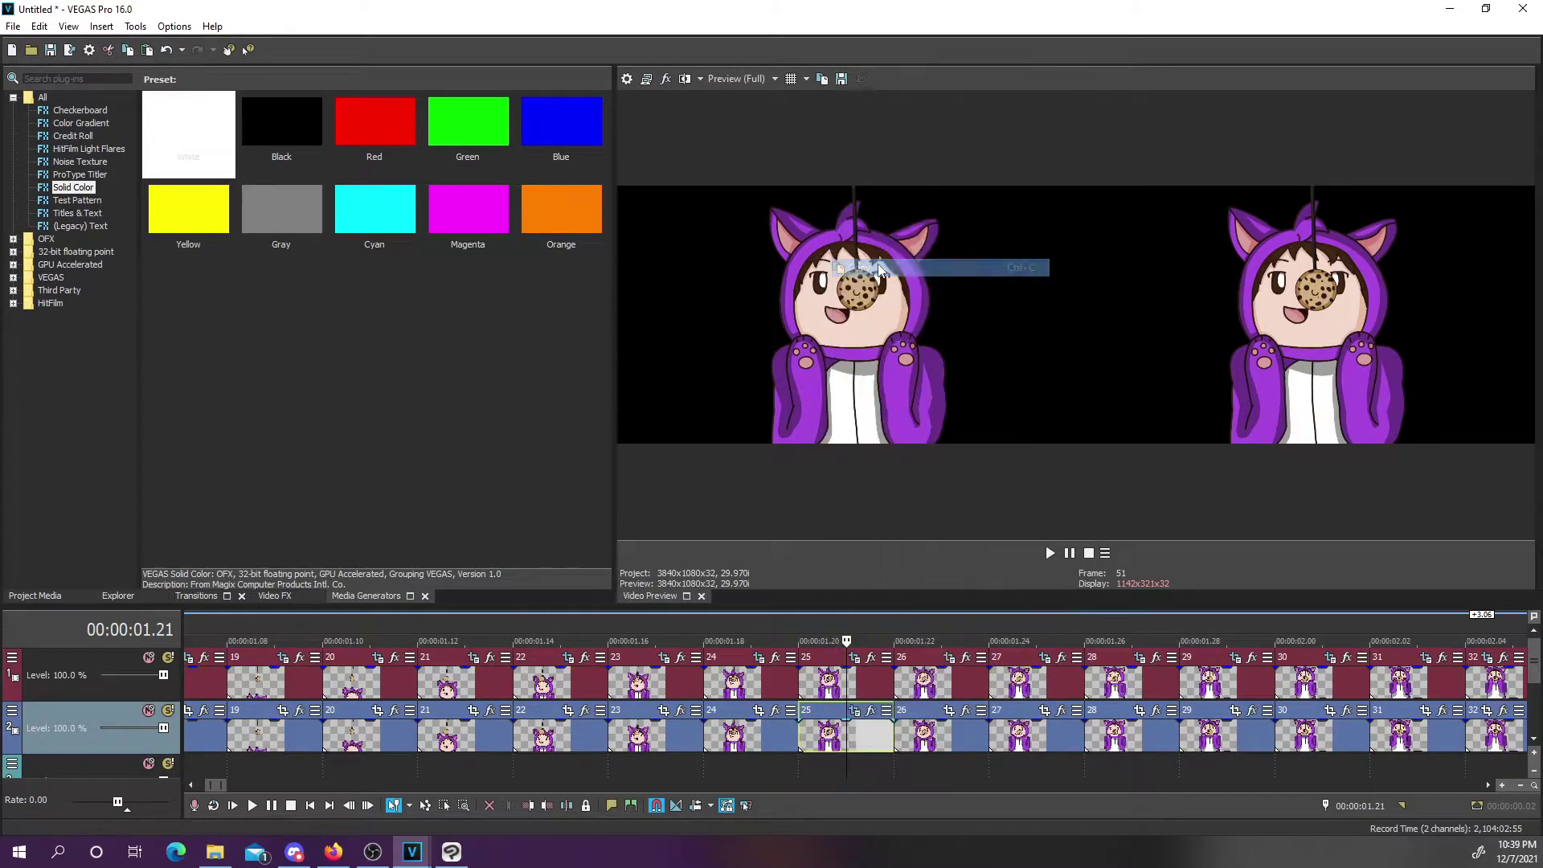
Paste the copied event attributes onto all clips of the second track and play the animation from the start
{"action": "left_click", "coordinate": [1520, 787]}
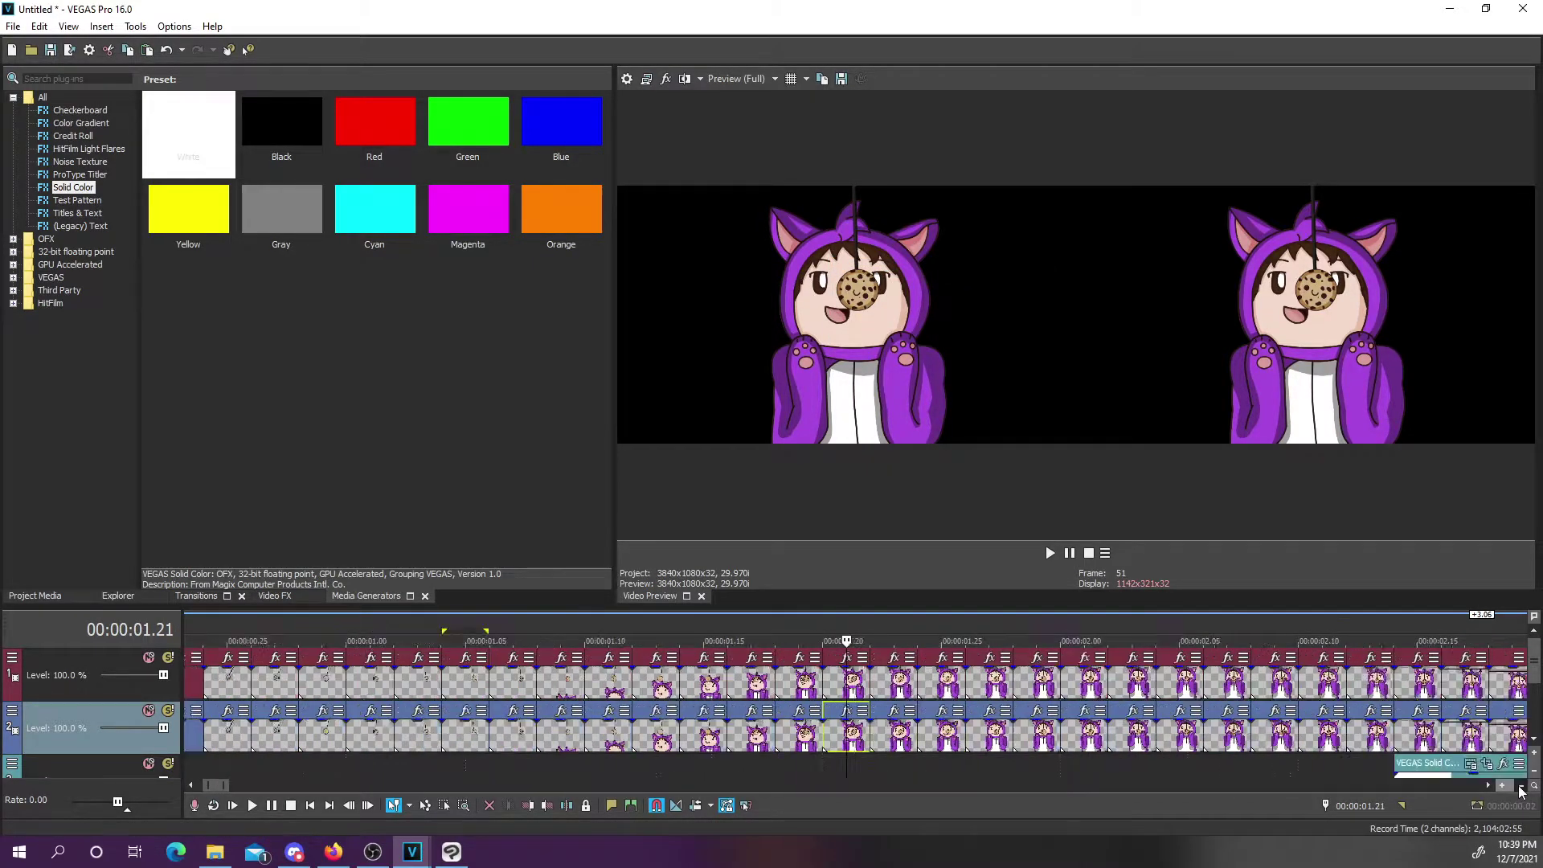
{"action": "left_click", "coordinate": [1520, 787]}
{"action": "left_click", "coordinate": [444, 807]}
{"action": "left_click", "coordinate": [1384, 727]}
{"action": "left_click_drag", "start_coordinate": [1345, 727], "coordinate": [172, 726]}
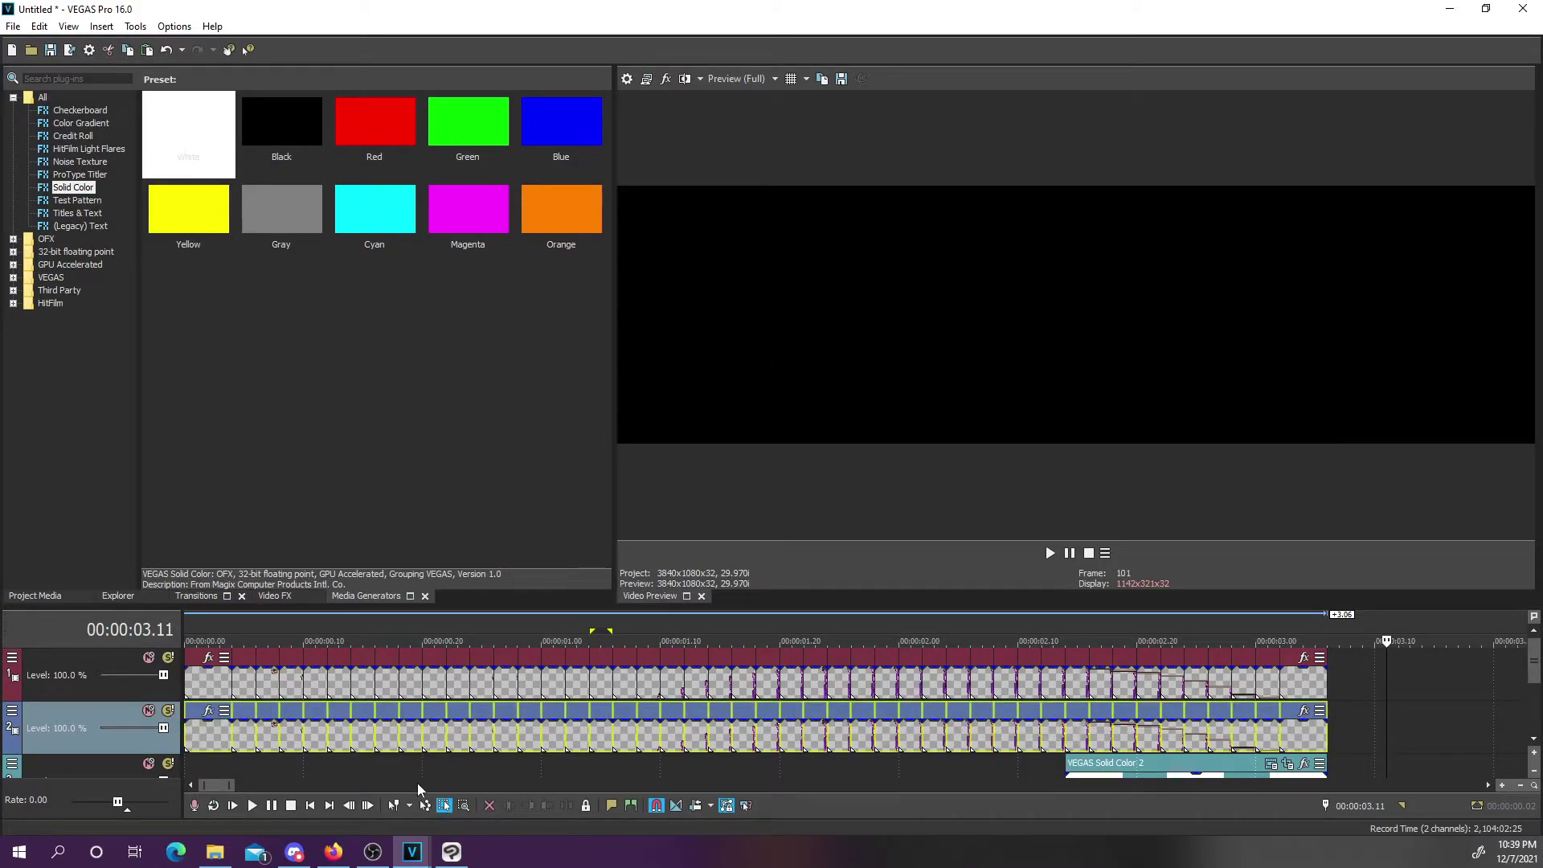
{"action": "left_click", "coordinate": [393, 806]}
{"action": "right_click", "coordinate": [209, 730]}
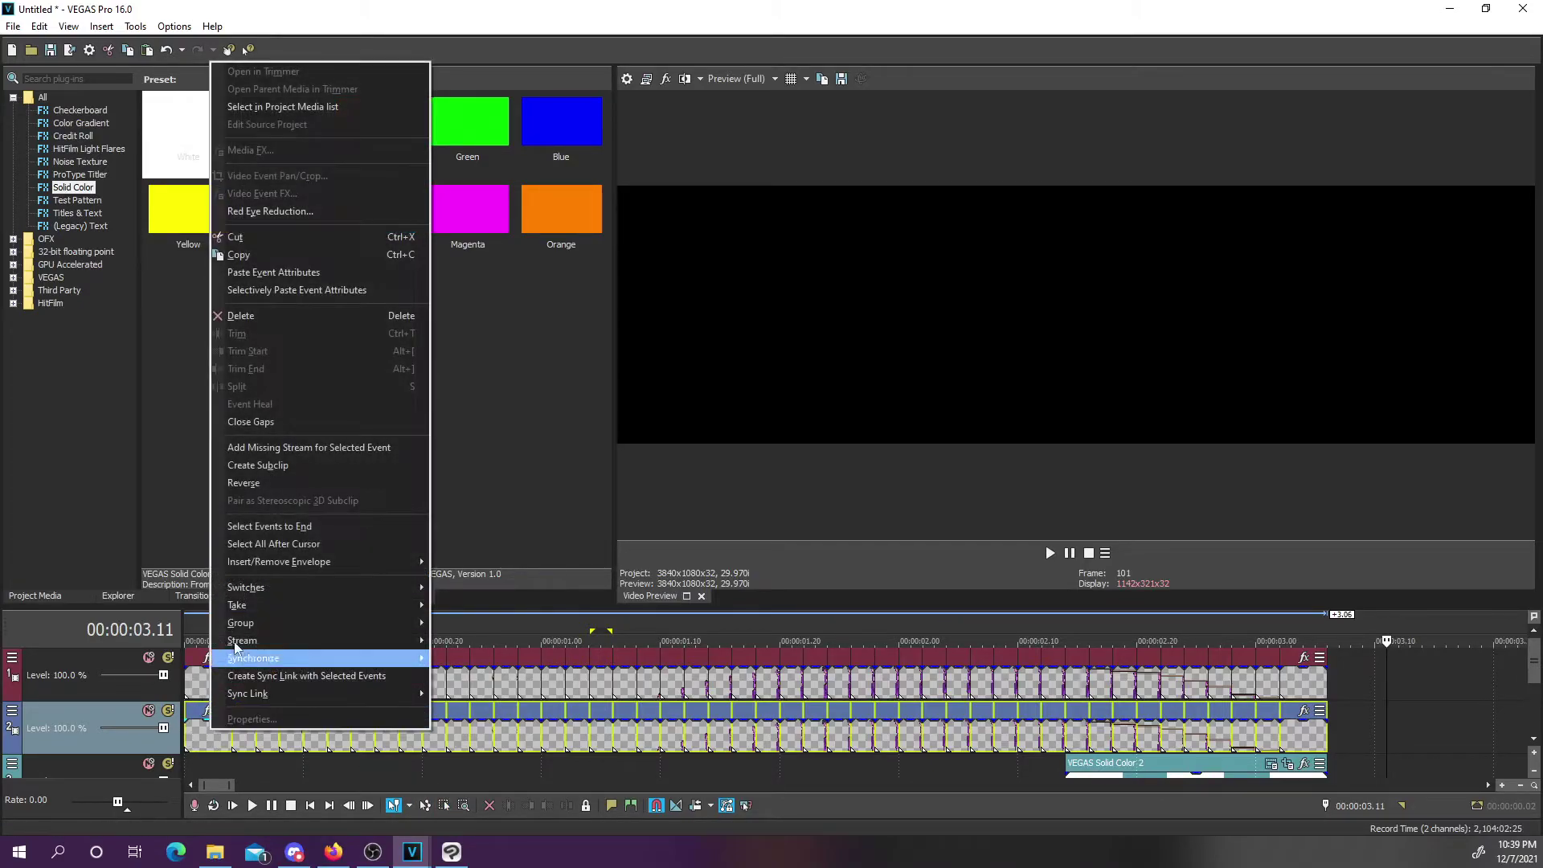
{"action": "left_click", "coordinate": [274, 268]}
{"action": "left_click", "coordinate": [194, 620]}
{"action": "left_click", "coordinate": [252, 805]}
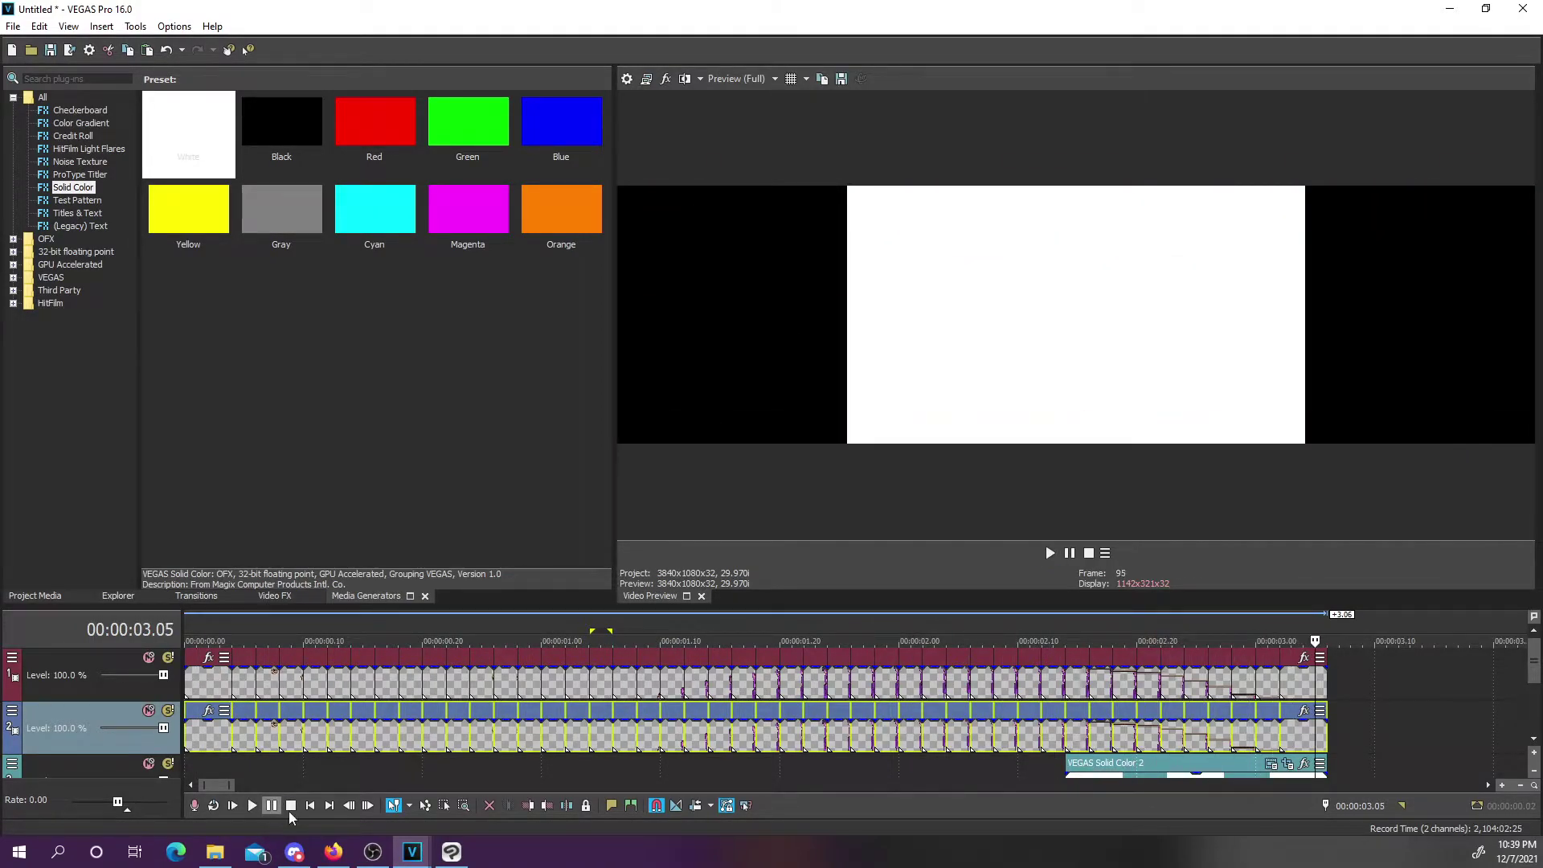
Open the Event Pan/Crop settings of the VEGAS Solid Color 2 clip on the third track
{"action": "left_click", "coordinate": [1054, 620]}
{"action": "left_click", "coordinate": [1077, 620]}
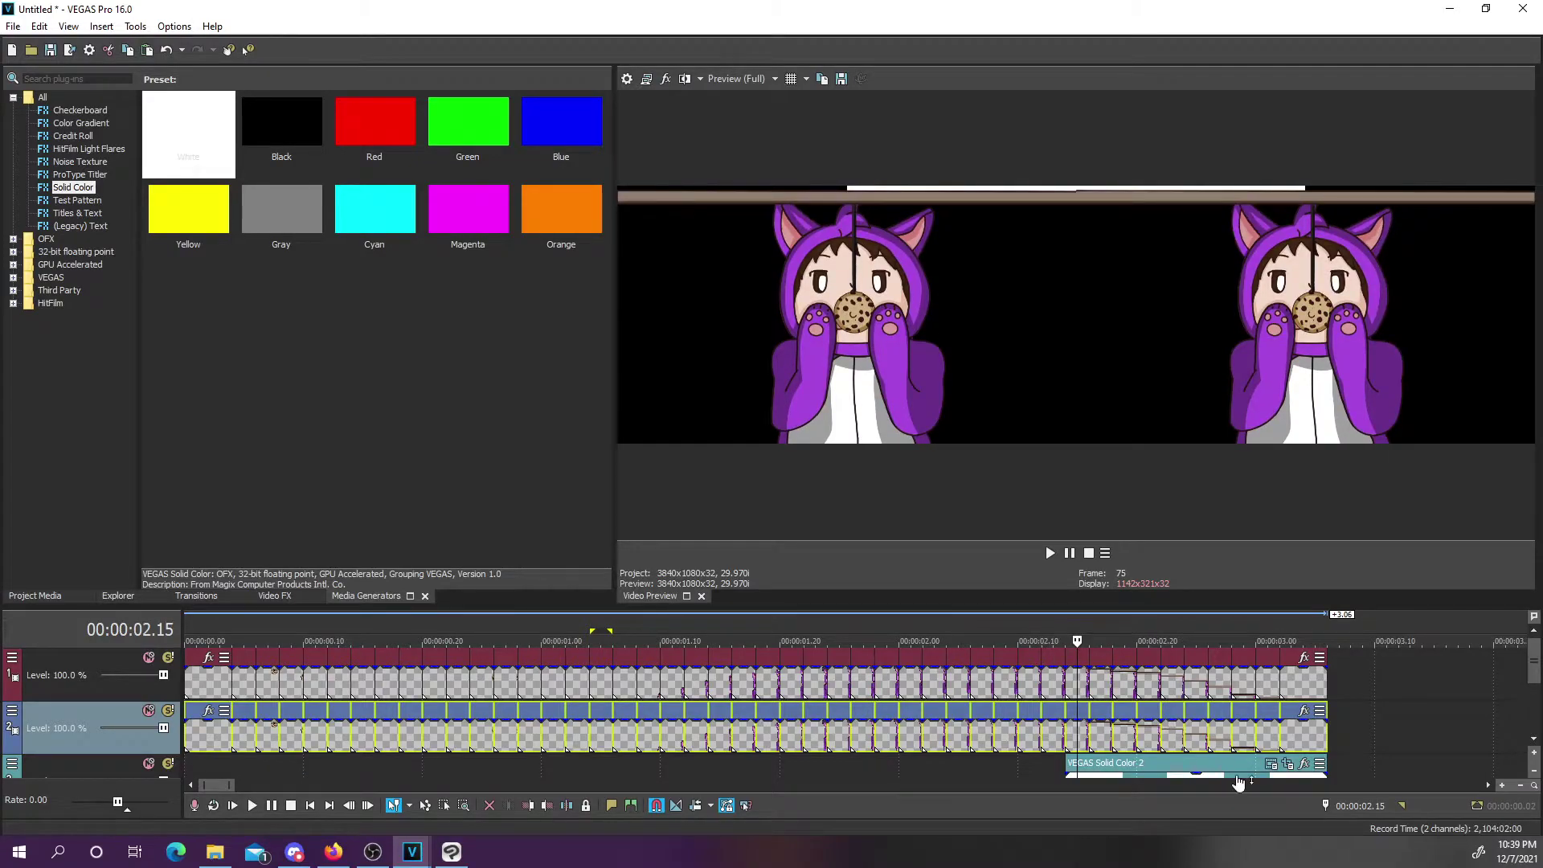
{"action": "left_click", "coordinate": [1502, 786]}
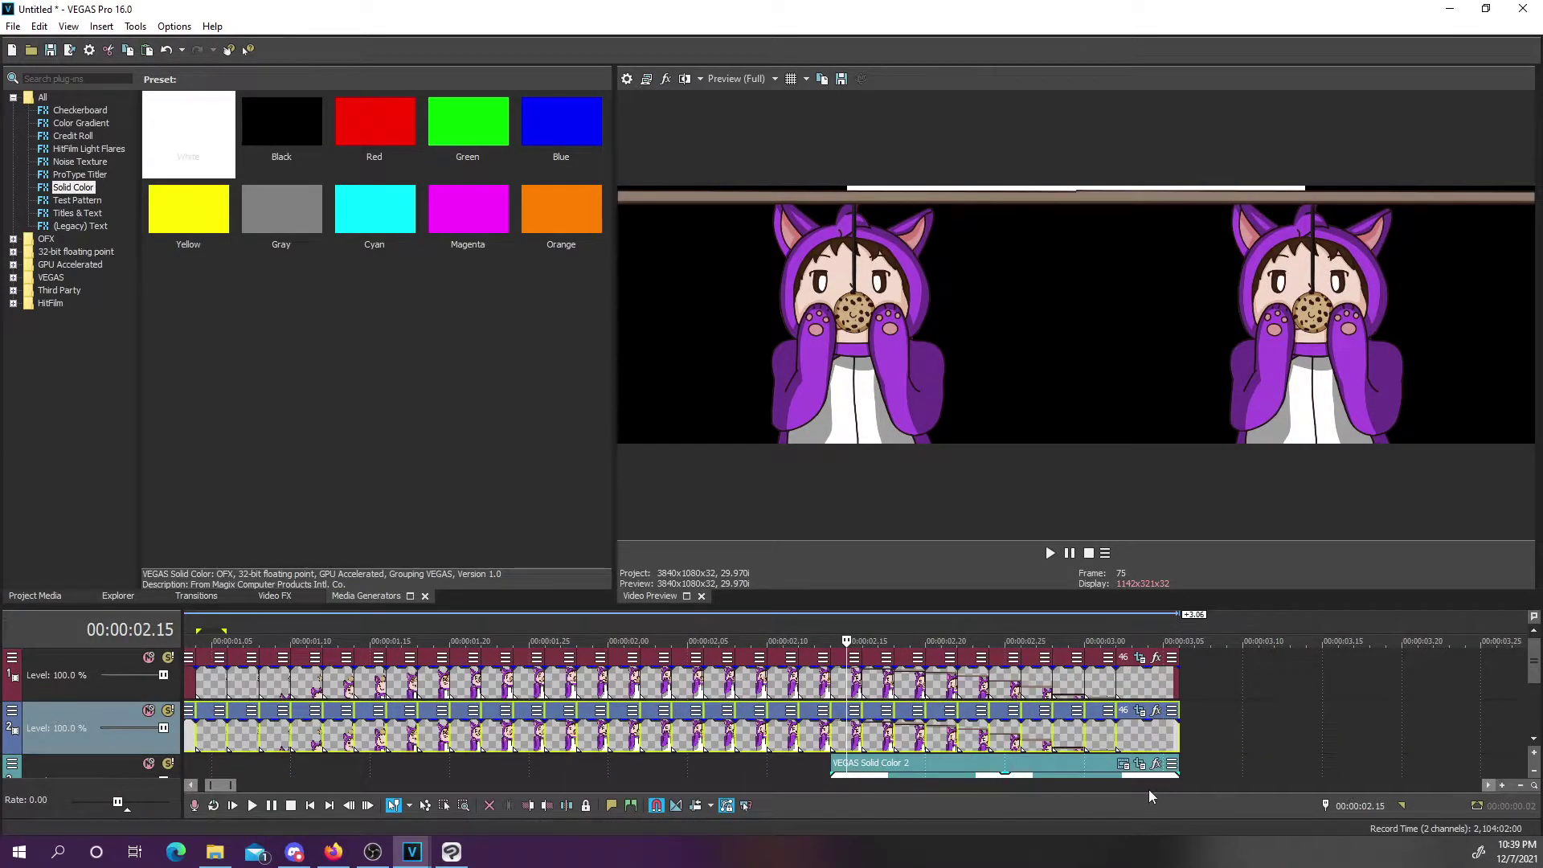
{"action": "left_click", "coordinate": [1140, 763]}
{"action": "left_click", "coordinate": [57, 216]}
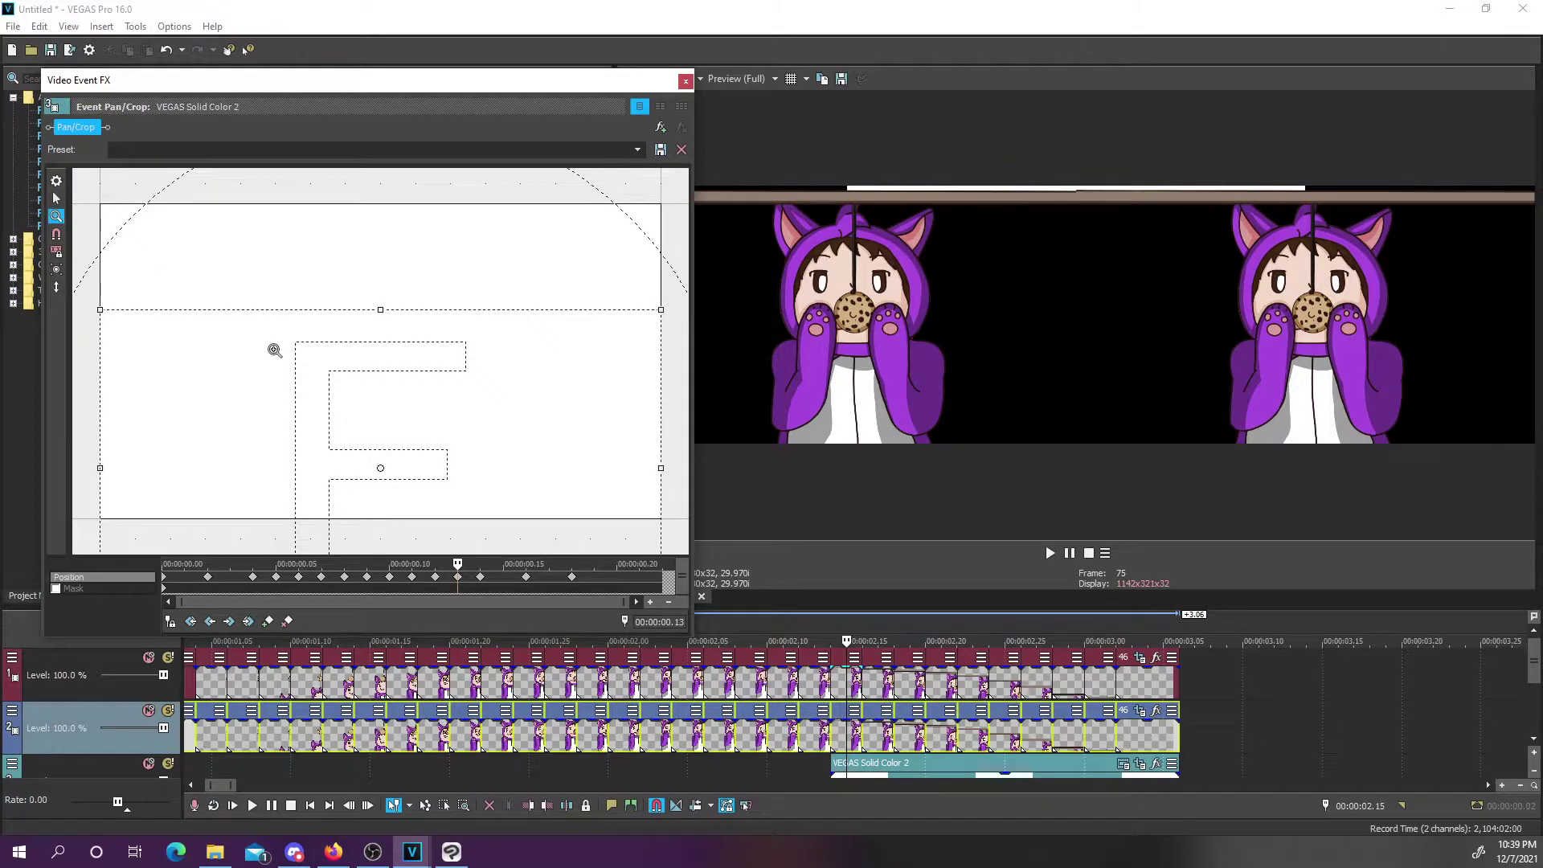
At the white fill's first crop keyframe, extend the left edge of the crop frame by one frame width to the grid line
{"action": "right_click", "coordinate": [271, 348]}
{"action": "left_click", "coordinate": [57, 201]}
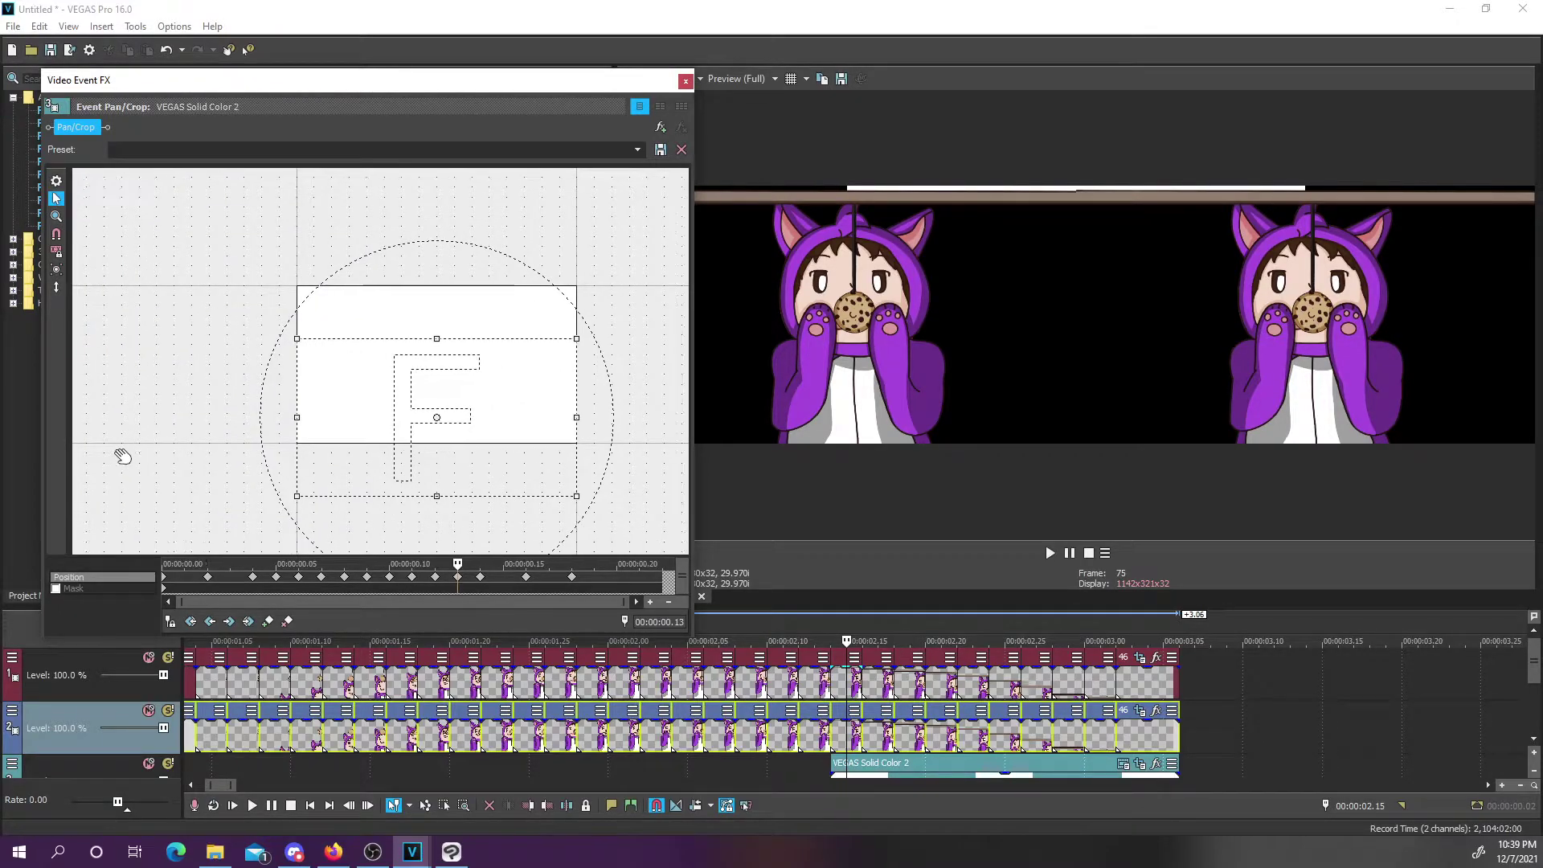
{"action": "left_click_drag", "start_coordinate": [121, 451], "coordinate": [235, 483]}
{"action": "left_click", "coordinate": [165, 577]}
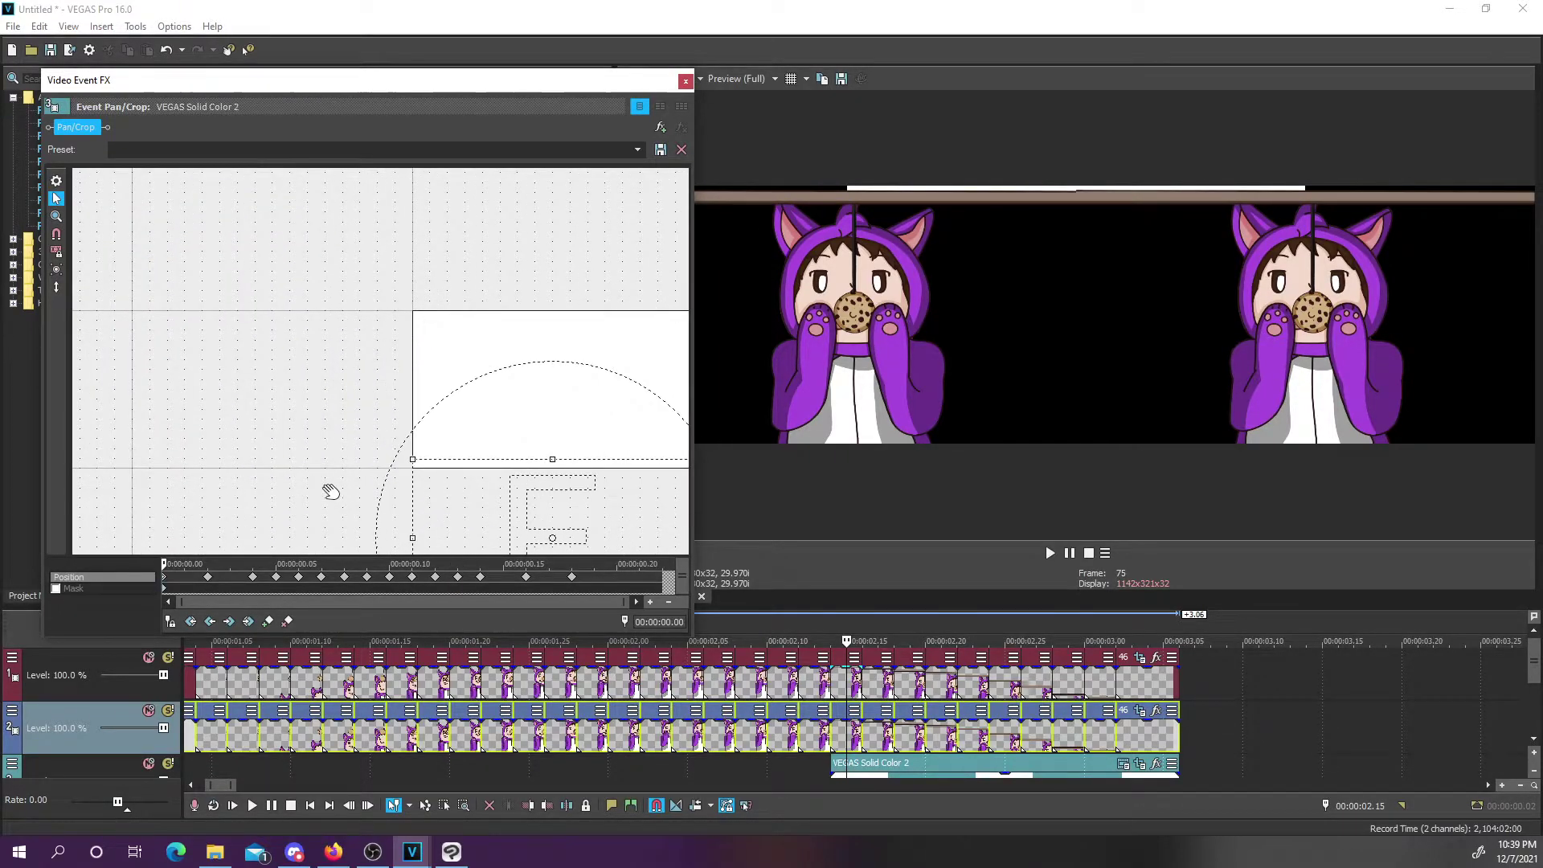
{"action": "left_click_drag", "start_coordinate": [406, 539], "coordinate": [127, 524]}
{"action": "left_click", "coordinate": [57, 215]}
{"action": "left_click", "coordinate": [148, 518]}
{"action": "left_click", "coordinate": [56, 201]}
At the white fill's crop keyframe at 00:00:00.02, extend the frame's left edge by one frame width to the grid line
{"action": "left_click", "coordinate": [207, 577]}
{"action": "left_click", "coordinate": [650, 602]}
{"action": "scroll", "coordinate": [617, 386], "scroll_direction": "down", "scroll_amount": 3}
{"action": "left_click_drag", "start_coordinate": [623, 384], "coordinate": [346, 384]}
{"action": "left_click", "coordinate": [57, 215]}
{"action": "double_click", "coordinate": [354, 369]}
{"action": "left_click", "coordinate": [56, 200]}
Extend the left edge of the white fill's crop frame by one frame width at the 00:00:00.04 keyframe
{"action": "left_click", "coordinate": [256, 577]}
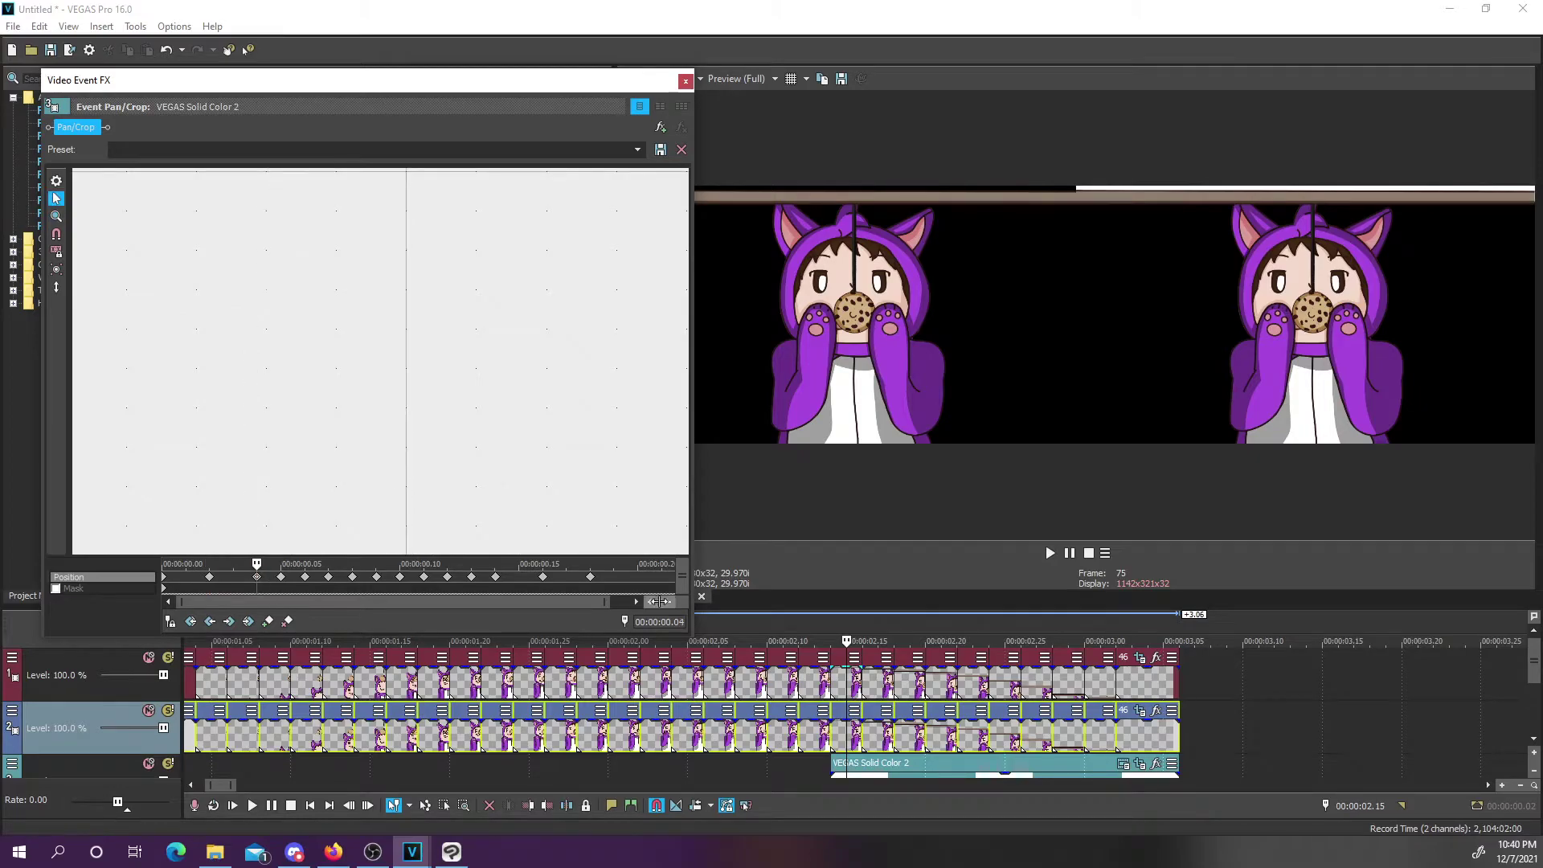
{"action": "left_click", "coordinate": [56, 216]}
{"action": "left_click", "coordinate": [56, 199]}
{"action": "left_click_drag", "start_coordinate": [517, 372], "coordinate": [241, 338]}
{"action": "left_click", "coordinate": [56, 216]}
{"action": "double_click", "coordinate": [241, 337]}
{"action": "left_click", "coordinate": [56, 199]}
Extend the left edge of the white fill's crop frame by one frame width at the 00:00:00.05 keyframe
{"action": "left_click", "coordinate": [276, 577]}
{"action": "left_click", "coordinate": [56, 215]}
{"action": "left_click", "coordinate": [56, 199]}
{"action": "left_click_drag", "start_coordinate": [353, 362], "coordinate": [252, 261]}
{"action": "left_click_drag", "start_coordinate": [611, 322], "coordinate": [330, 322]}
{"action": "left_click", "coordinate": [56, 215]}
{"action": "double_click", "coordinate": [246, 292]}
{"action": "left_click", "coordinate": [56, 199]}
{"action": "left_click", "coordinate": [56, 215]}
{"action": "left_click", "coordinate": [57, 199]}
Extend the left edge of the white fill's crop frame by one frame width at the 00:00:00.06 keyframe
{"action": "left_click", "coordinate": [298, 577]}
{"action": "left_click_drag", "start_coordinate": [706, 303], "coordinate": [402, 322]}
{"action": "left_click", "coordinate": [56, 215]}
{"action": "left_click", "coordinate": [269, 303]}
{"action": "left_click", "coordinate": [268, 303]}
{"action": "left_click", "coordinate": [56, 199]}
Extend the left edge of the white fill's crop frame by one frame width at the 00:00:00.07 keyframe
{"action": "left_click", "coordinate": [321, 577]}
{"action": "left_click", "coordinate": [57, 215]}
{"action": "left_click", "coordinate": [56, 200]}
{"action": "left_click_drag", "start_coordinate": [379, 394], "coordinate": [98, 394]}
{"action": "left_click", "coordinate": [56, 216]}
{"action": "double_click", "coordinate": [171, 406]}
{"action": "left_click", "coordinate": [57, 199]}
Extend the left edge of the white fill's crop frame by one frame width at the 00:00:00.08 keyframe
{"action": "left_click", "coordinate": [344, 577]}
{"action": "left_click_drag", "start_coordinate": [655, 358], "coordinate": [374, 358]}
{"action": "left_click", "coordinate": [57, 216]}
{"action": "double_click", "coordinate": [389, 347]}
{"action": "left_click", "coordinate": [57, 198]}
Extend the left edge of the white fill's crop frame by one frame width at the 00:00:00.09 keyframe
{"action": "left_click", "coordinate": [366, 577]}
{"action": "left_click_drag", "start_coordinate": [557, 372], "coordinate": [276, 372]}
{"action": "left_click", "coordinate": [56, 216]}
{"action": "double_click", "coordinate": [284, 389]}
{"action": "left_click", "coordinate": [57, 198]}
Extend the left edge of the white fill's crop frame by one frame width at the 00:00:00.10 keyframe
{"action": "left_click", "coordinate": [389, 577]}
{"action": "left_click_drag", "start_coordinate": [630, 300], "coordinate": [350, 300]}
{"action": "left_click", "coordinate": [56, 215]}
{"action": "left_click", "coordinate": [331, 281]}
{"action": "left_click", "coordinate": [437, 306]}
{"action": "left_click", "coordinate": [56, 198]}
Extend the left edge of the white fill's crop frame by one frame width at the 00:00:00.11 keyframe
{"action": "left_click", "coordinate": [411, 577]}
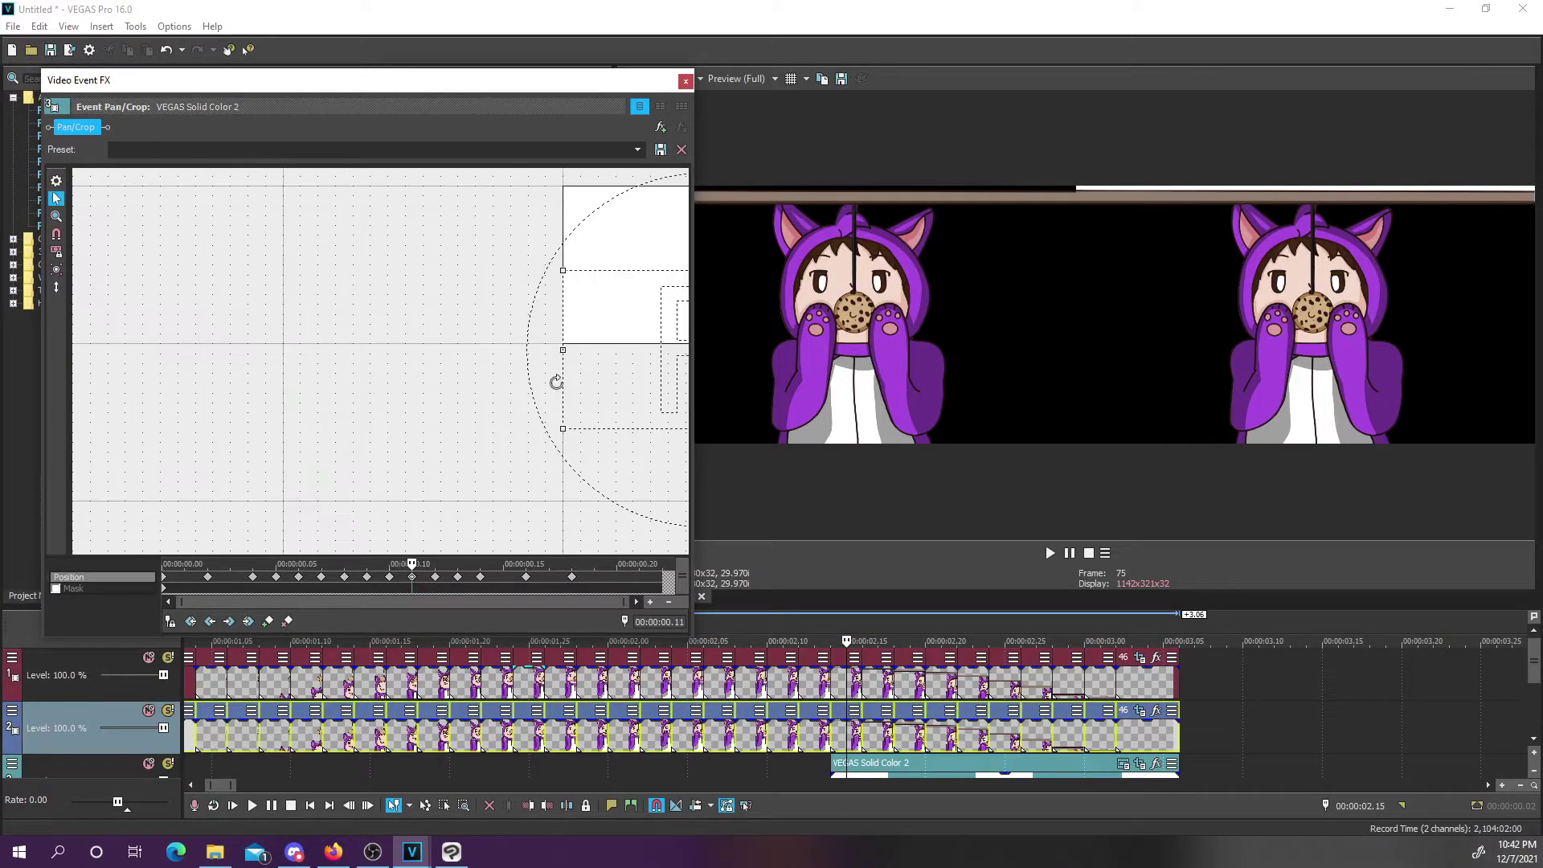
{"action": "left_click_drag", "start_coordinate": [561, 382], "coordinate": [281, 381]}
{"action": "left_click", "coordinate": [56, 215]}
{"action": "left_click", "coordinate": [300, 326]}
{"action": "left_click", "coordinate": [319, 331]}
{"action": "left_click", "coordinate": [56, 198]}
Extend the left edge of the white fill's crop frame by one frame width at the 00:00:00.12 keyframe
{"action": "left_click", "coordinate": [435, 578]}
{"action": "left_click_drag", "start_coordinate": [466, 313], "coordinate": [186, 313]}
{"action": "left_click", "coordinate": [57, 216]}
{"action": "right_click", "coordinate": [239, 276]}
{"action": "left_click", "coordinate": [56, 198]}
Extend the left edge of the white fill's crop frame by one frame width at the 00:00:00.13 keyframe
{"action": "left_click", "coordinate": [458, 577]}
{"action": "left_click_drag", "start_coordinate": [538, 412], "coordinate": [259, 413]}
{"action": "left_click", "coordinate": [57, 215]}
{"action": "double_click", "coordinate": [181, 395]}
{"action": "left_click", "coordinate": [56, 199]}
Extend the left edge of the white fill's crop frame by one frame width at the 00:00:00.14 keyframe
{"action": "left_click", "coordinate": [480, 577]}
{"action": "scroll", "coordinate": [423, 427], "scroll_direction": "down", "scroll_amount": 2}
{"action": "left_click_drag", "start_coordinate": [607, 410], "coordinate": [314, 448]}
{"action": "scroll", "coordinate": [332, 414], "scroll_direction": "up", "scroll_amount": 2}
Extend the left edge of the white fill's crop frame to the next grid line at the 00:00:00.16 keyframe and fine-tune it
{"action": "left_click", "coordinate": [526, 577]}
{"action": "scroll", "coordinate": [404, 464], "scroll_direction": "down", "scroll_amount": 1}
{"action": "scroll", "coordinate": [404, 464], "scroll_direction": "down", "scroll_amount": 1}
{"action": "left_click_drag", "start_coordinate": [541, 331], "coordinate": [262, 331]}
{"action": "scroll", "coordinate": [265, 333], "scroll_direction": "up", "scroll_amount": 2}
{"action": "left_click_drag", "start_coordinate": [571, 413], "coordinate": [568, 413]}
Extend and fine-tune the left edge of the white fill's crop frame at the last keyframe, 00:00:00.18, and close the crop window
{"action": "left_click", "coordinate": [572, 577]}
{"action": "scroll", "coordinate": [483, 434], "scroll_direction": "down", "scroll_amount": 2}
{"action": "left_click_drag", "start_coordinate": [662, 386], "coordinate": [382, 385]}
{"action": "scroll", "coordinate": [383, 390], "scroll_direction": "up", "scroll_amount": 2}
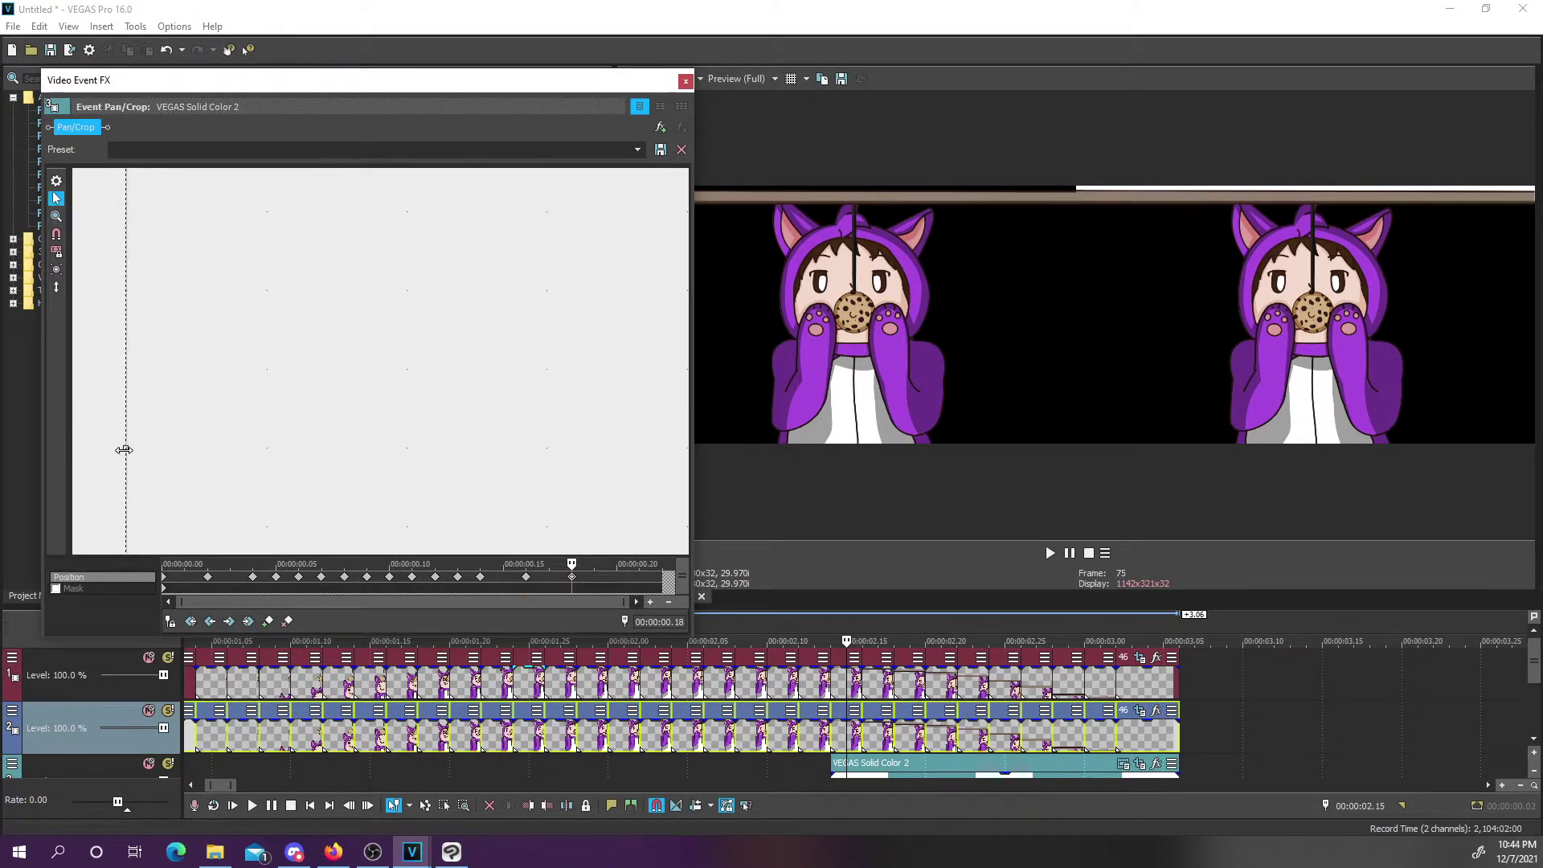
{"action": "left_click_drag", "start_coordinate": [123, 450], "coordinate": [125, 450]}
{"action": "left_click", "coordinate": [685, 81]}
Play the whole animation from the start to check the white fill in the right half
{"action": "left_click", "coordinate": [191, 619]}
{"action": "left_click", "coordinate": [1534, 786]}
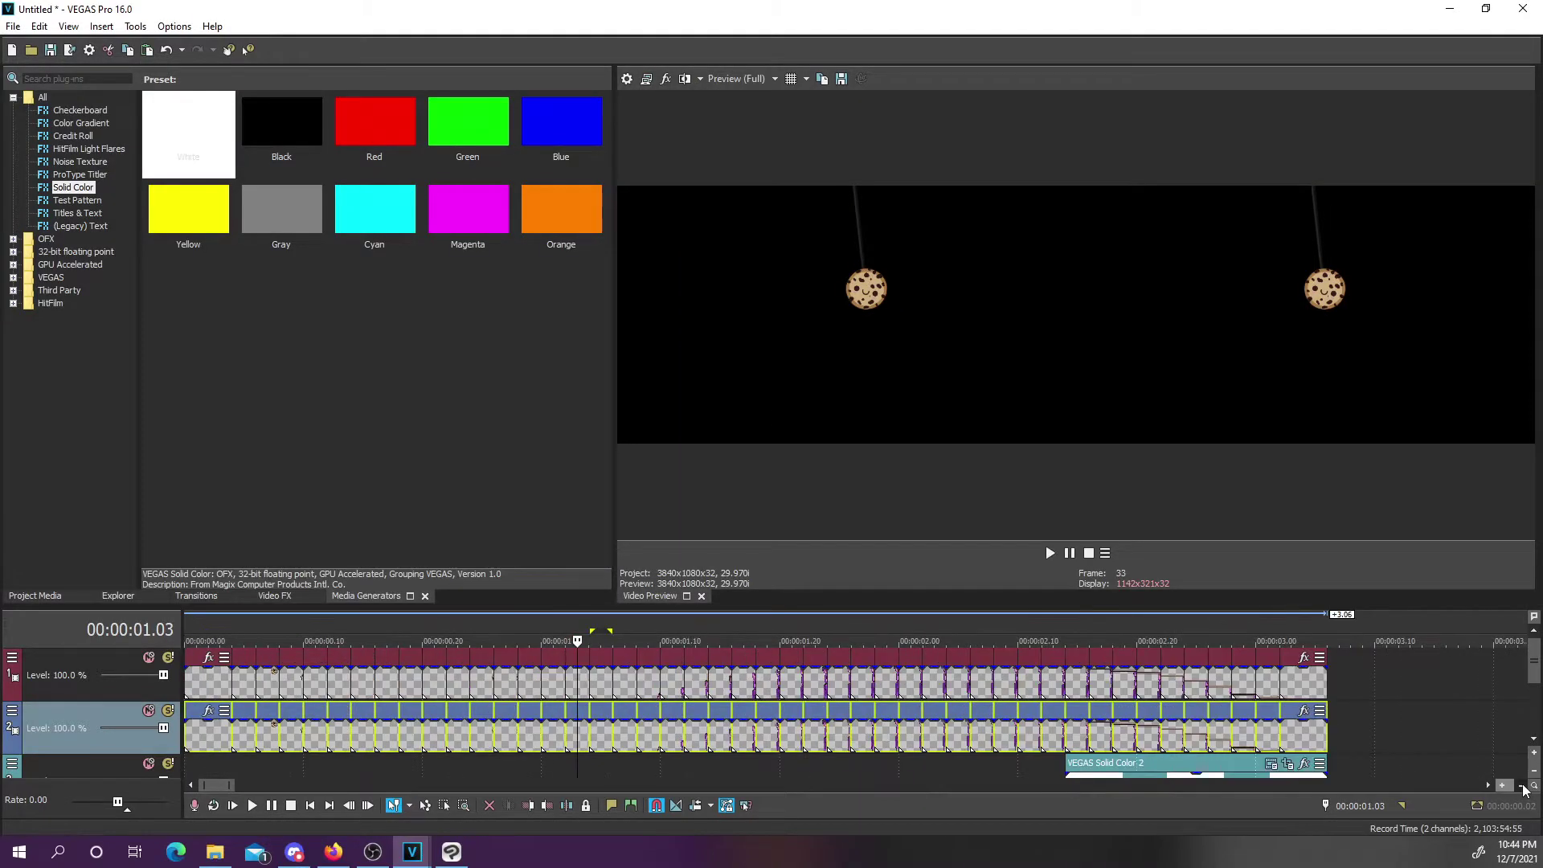
{"action": "left_click", "coordinate": [1534, 787]}
{"action": "left_click", "coordinate": [189, 621]}
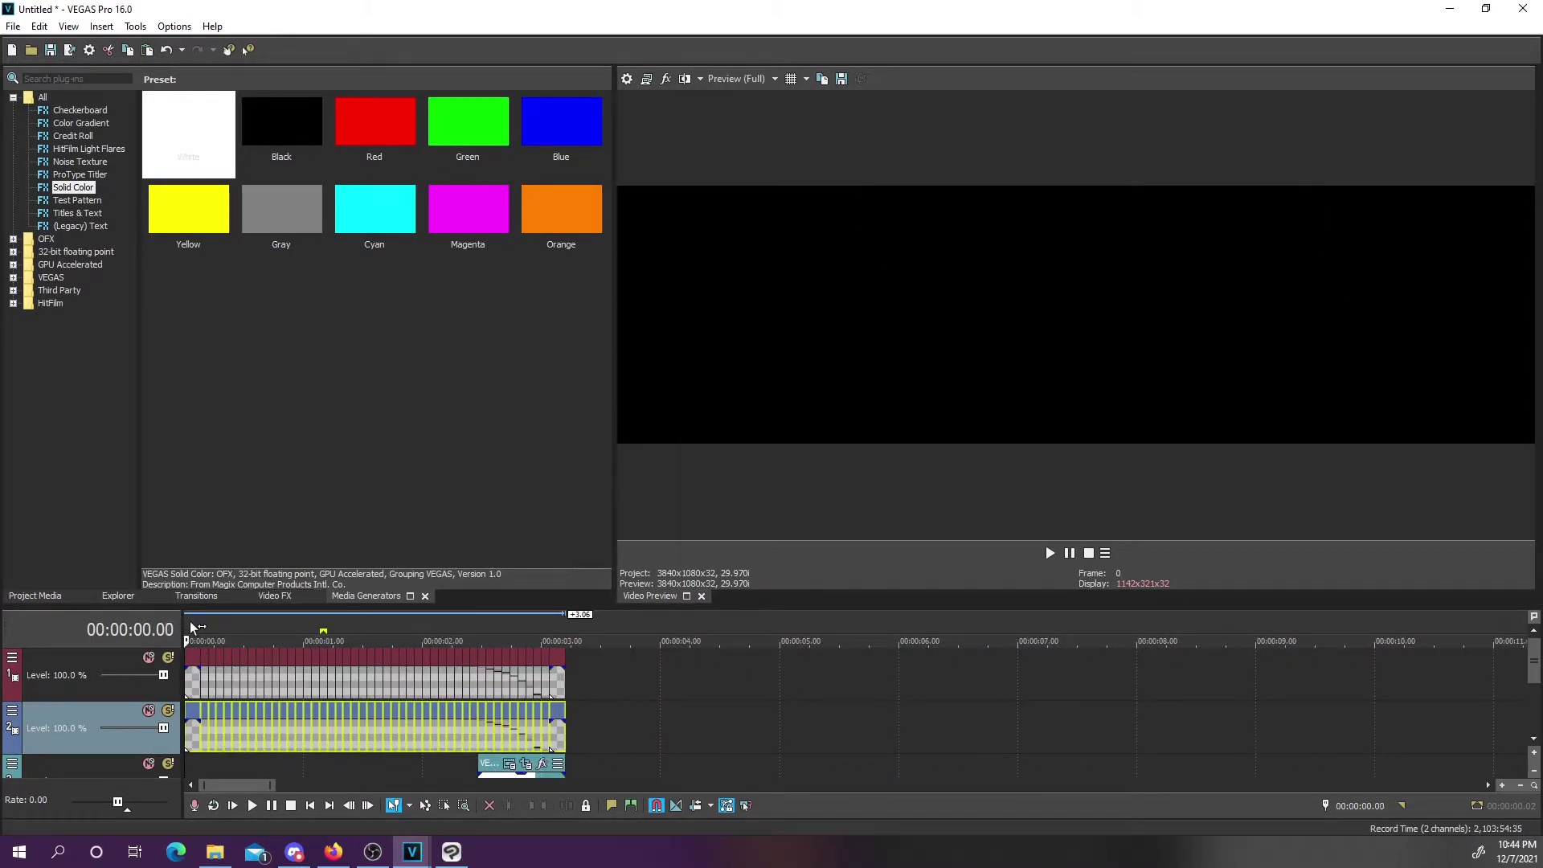
{"action": "left_click", "coordinate": [251, 805]}
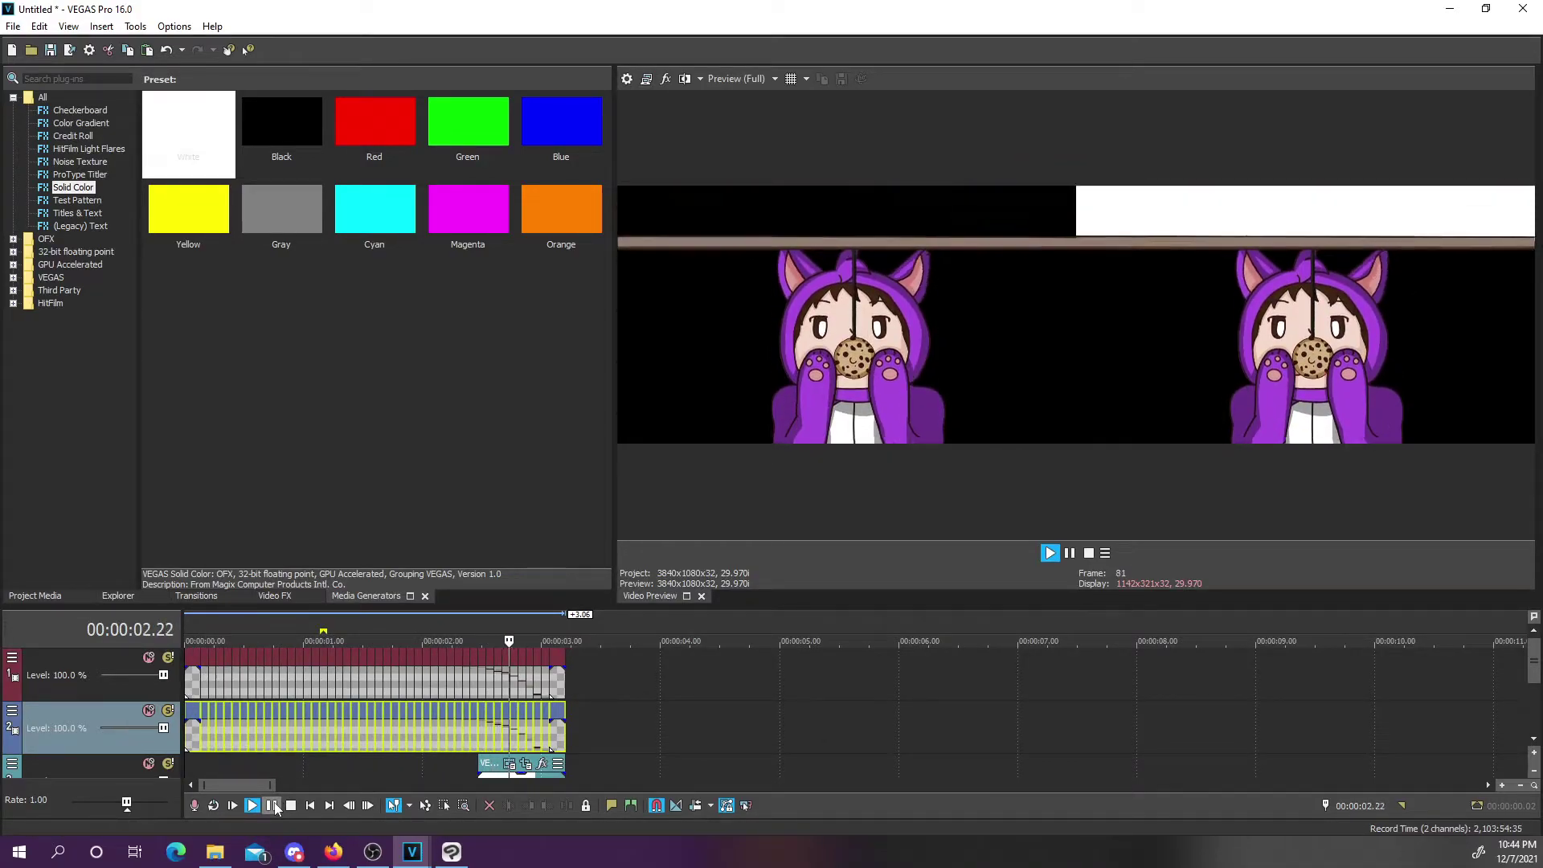
{"action": "left_click", "coordinate": [273, 806]}
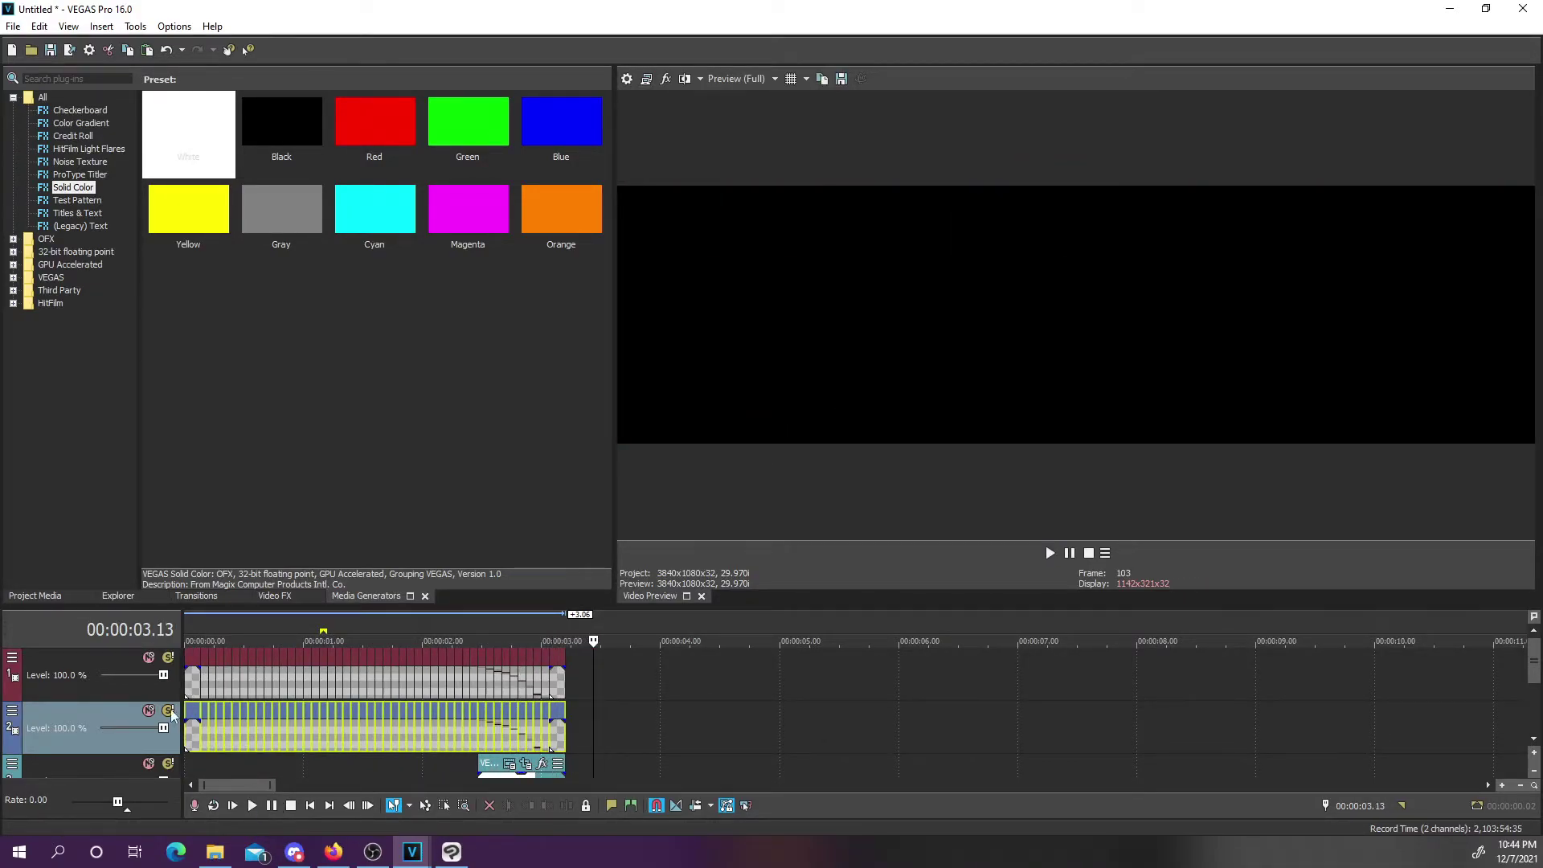
Lower the second track's level to 0% to hide the animation copy in the right half
{"action": "left_click", "coordinate": [224, 633]}
{"action": "mouse_move", "coordinate": [165, 728]}
{"action": "left_mouse_down"}
{"action": "mouse_move", "coordinate": [53, 738]}
{"action": "mouse_move", "coordinate": [175, 735]}
{"action": "left_mouse_up"}
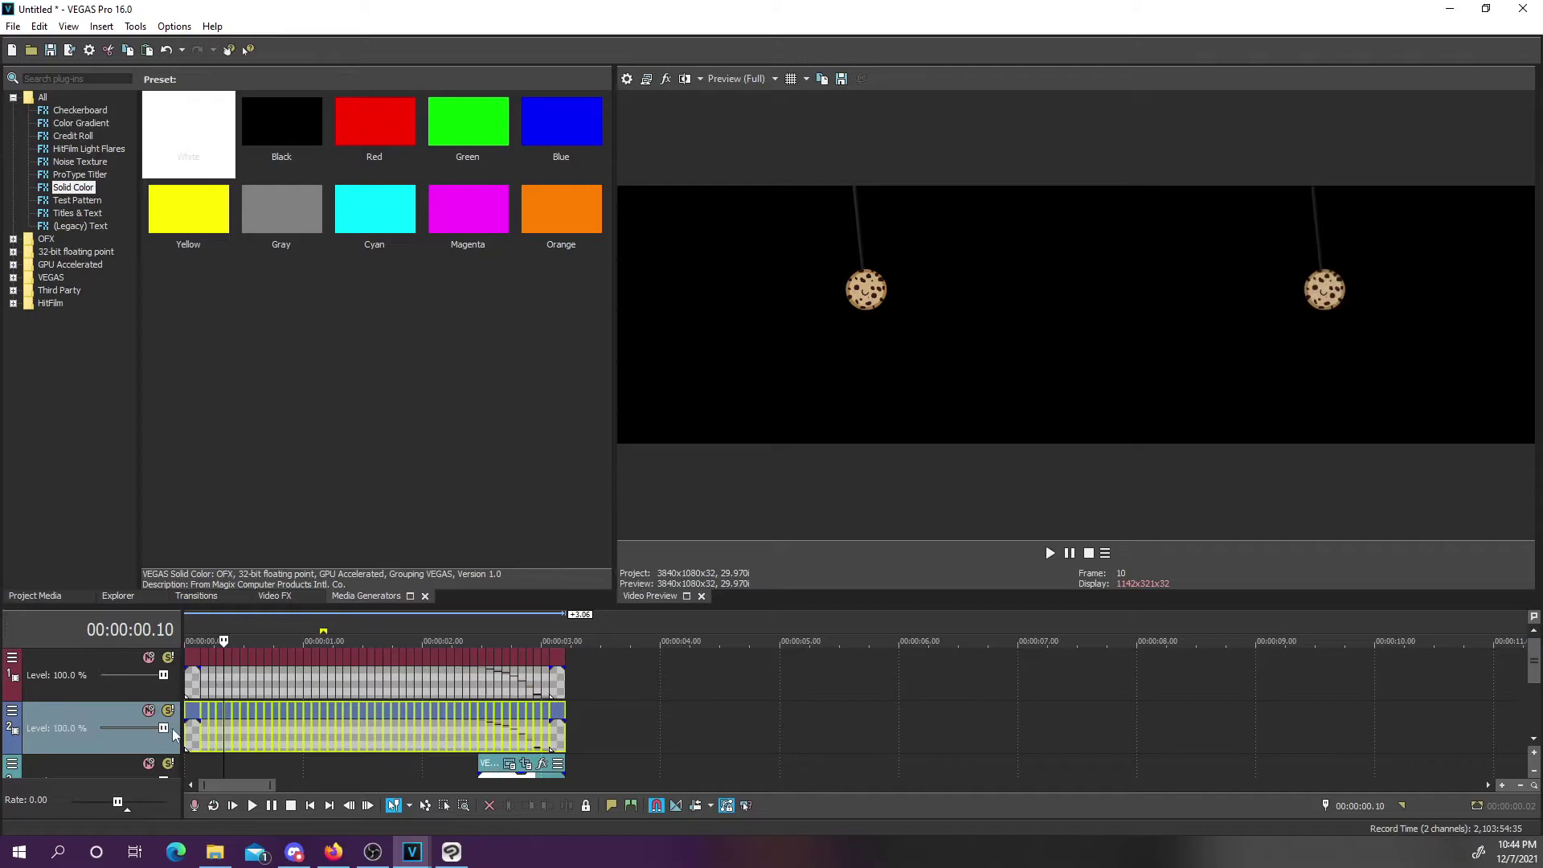
{"action": "left_click", "coordinate": [440, 630]}
{"action": "left_click_drag", "start_coordinate": [166, 730], "coordinate": [37, 735]}
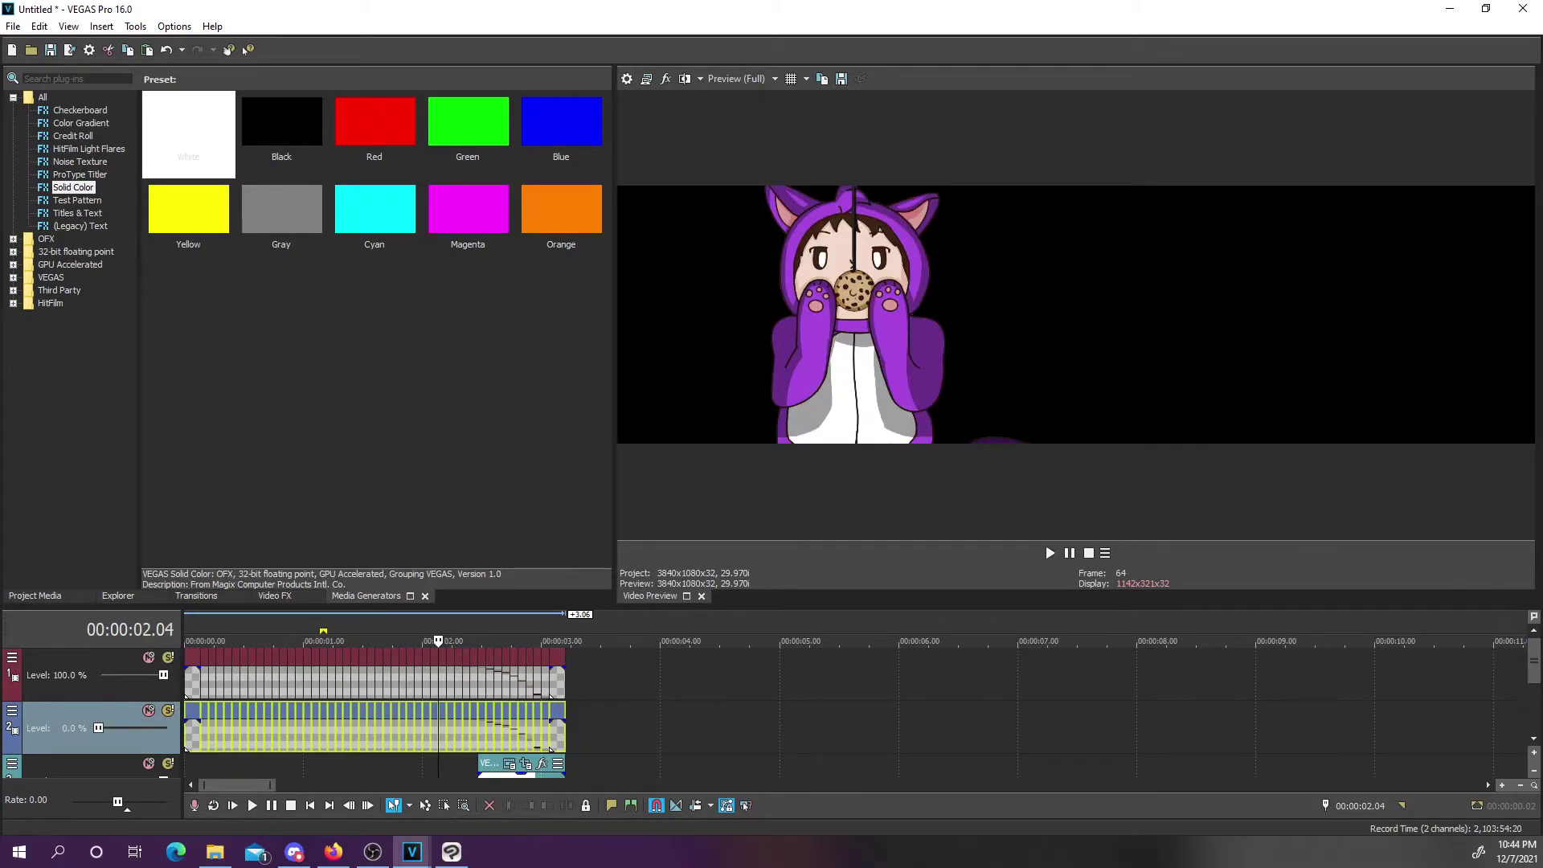
Play the animation from the start with the second track hidden
{"action": "left_click", "coordinate": [189, 635]}
{"action": "left_click", "coordinate": [271, 805]}
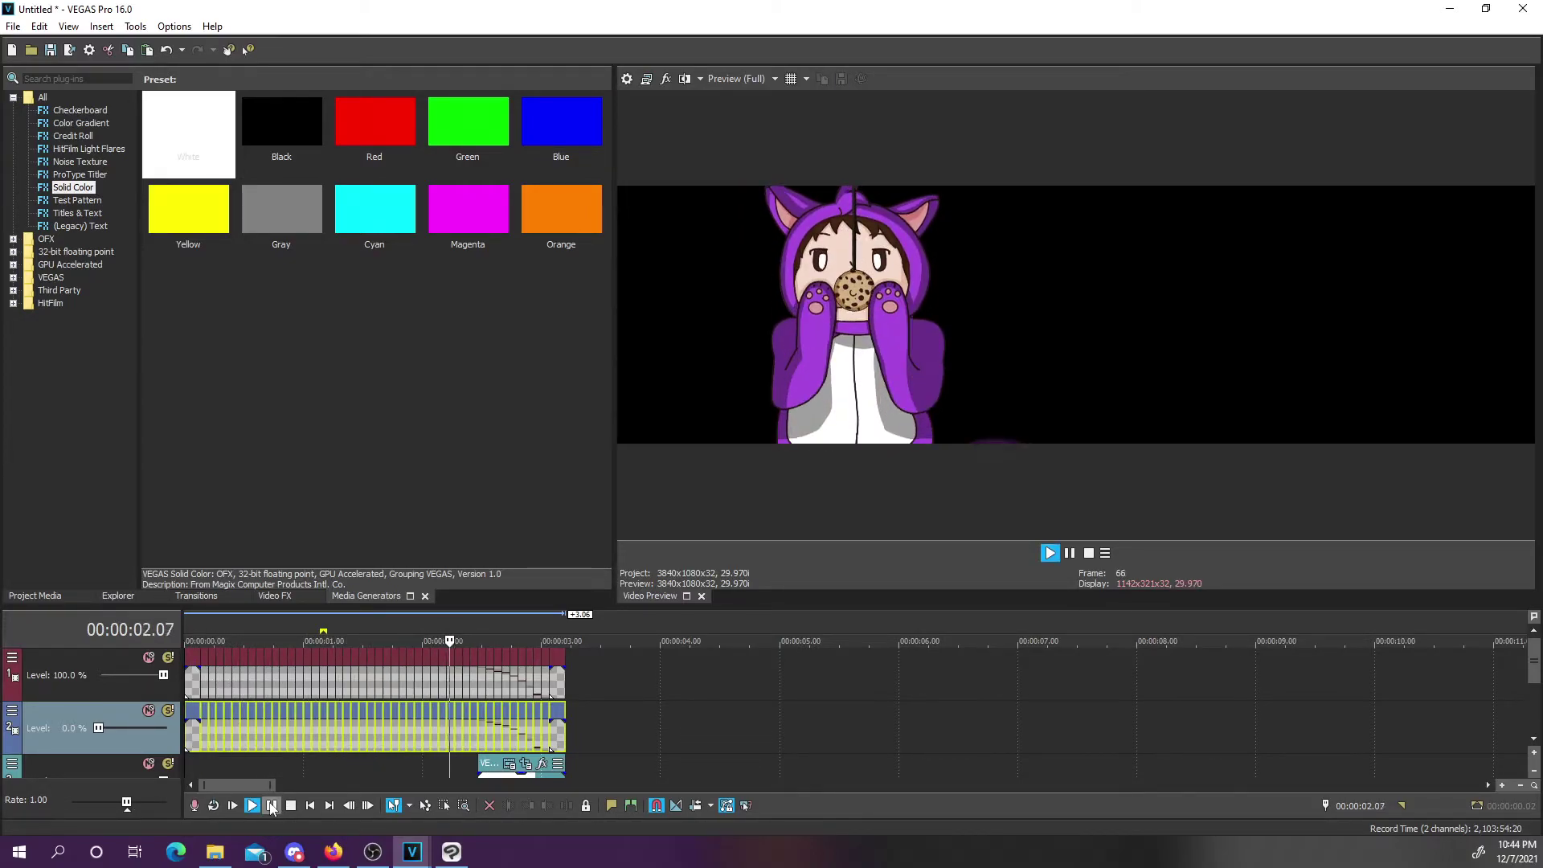
{"action": "left_click", "coordinate": [272, 806]}
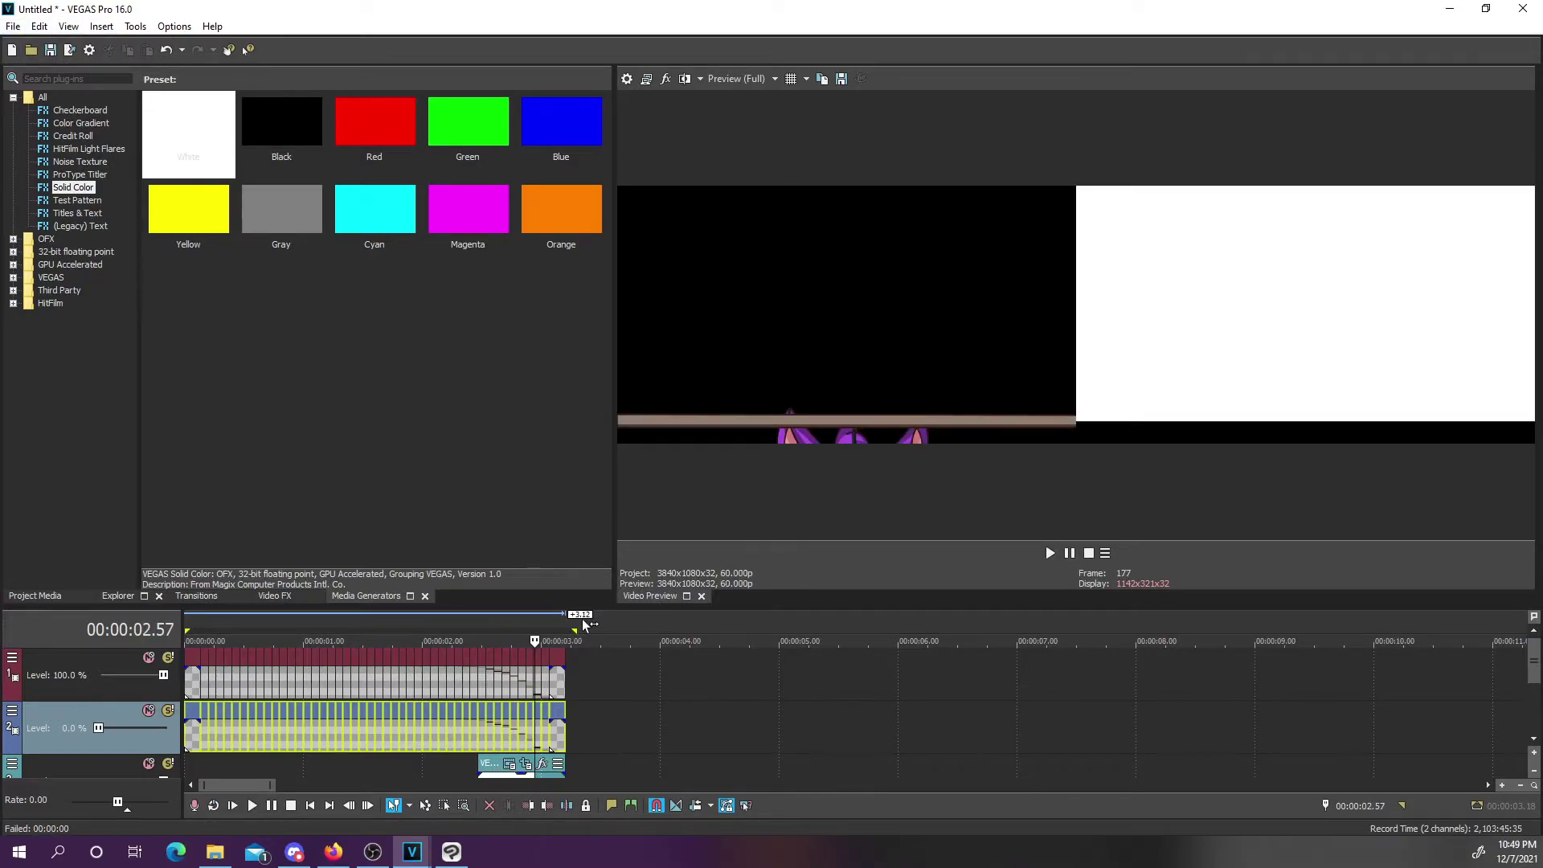
Select the time range from 00:00:00.00 to 00:00:03.12 and open Render As
{"action": "left_click_drag", "start_coordinate": [585, 626], "coordinate": [581, 626]}
{"action": "left_click", "coordinate": [572, 623]}
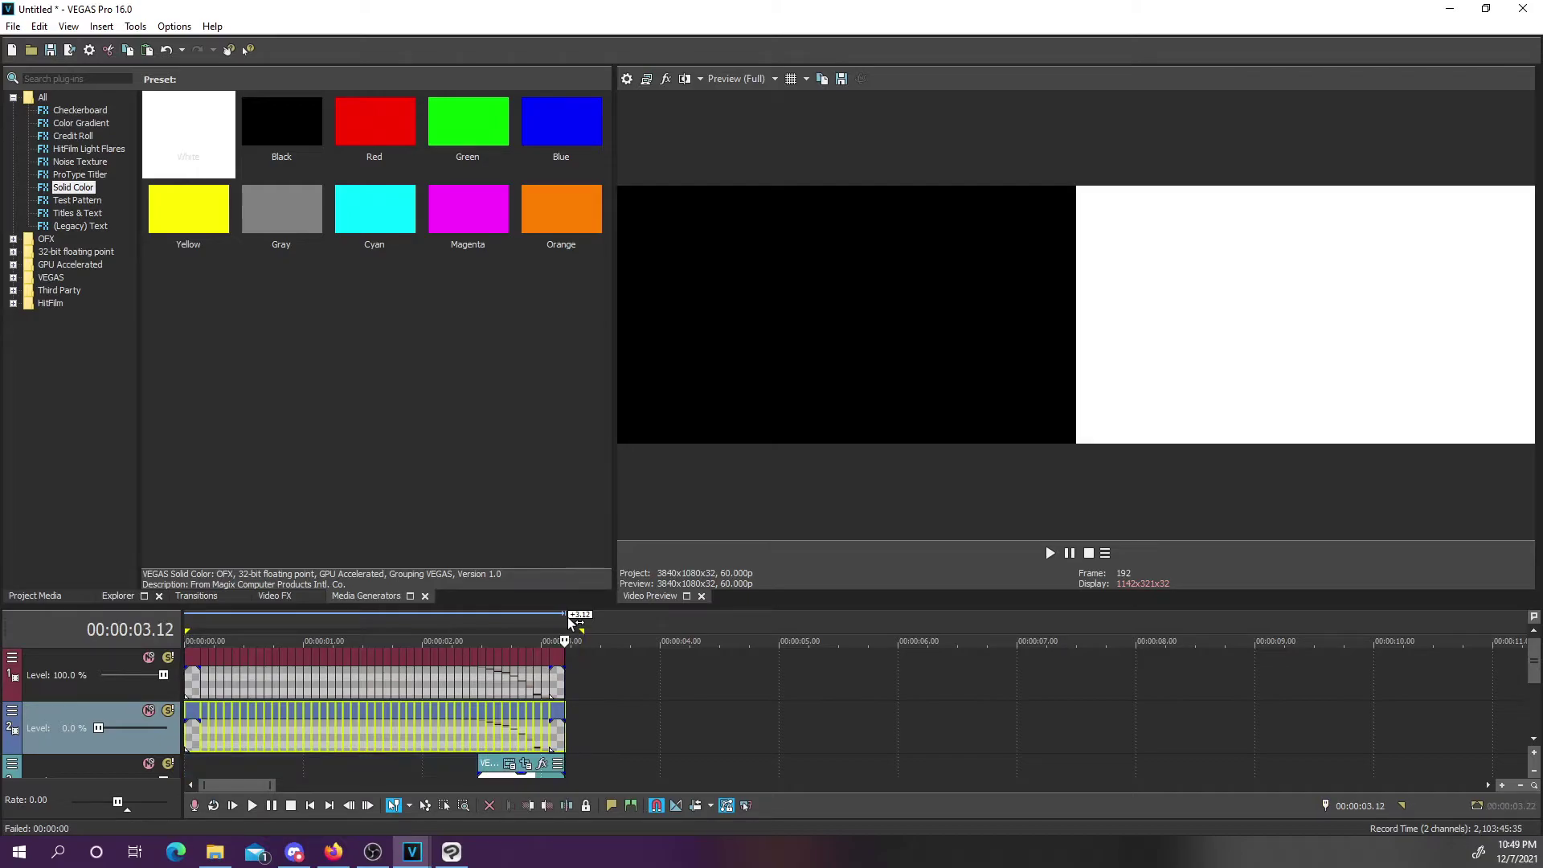
{"action": "left_click_drag", "start_coordinate": [573, 623], "coordinate": [186, 623]}
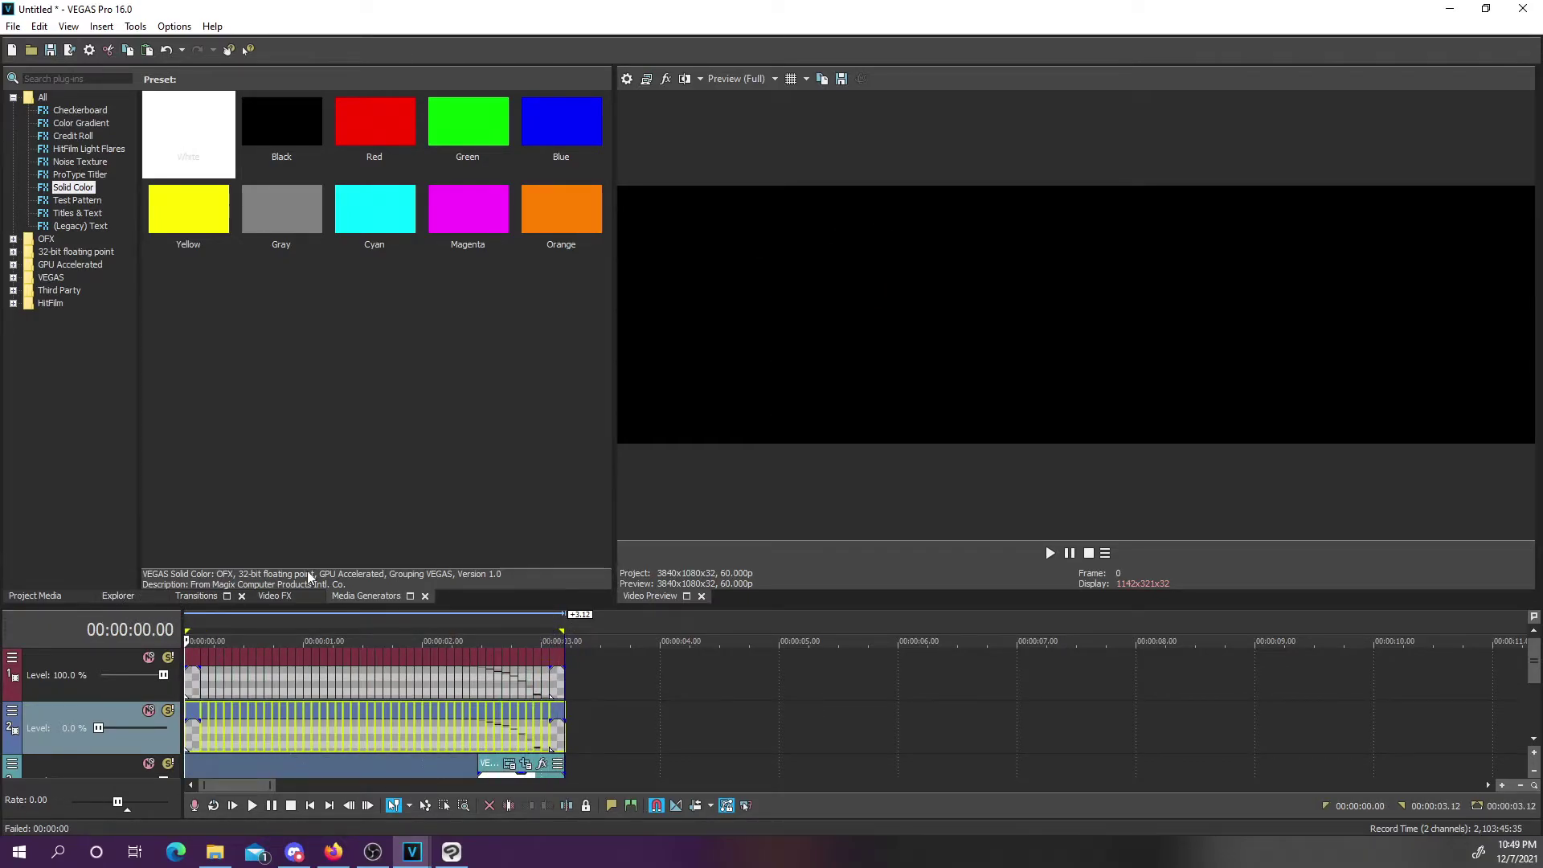
{"action": "left_click", "coordinate": [13, 26]}
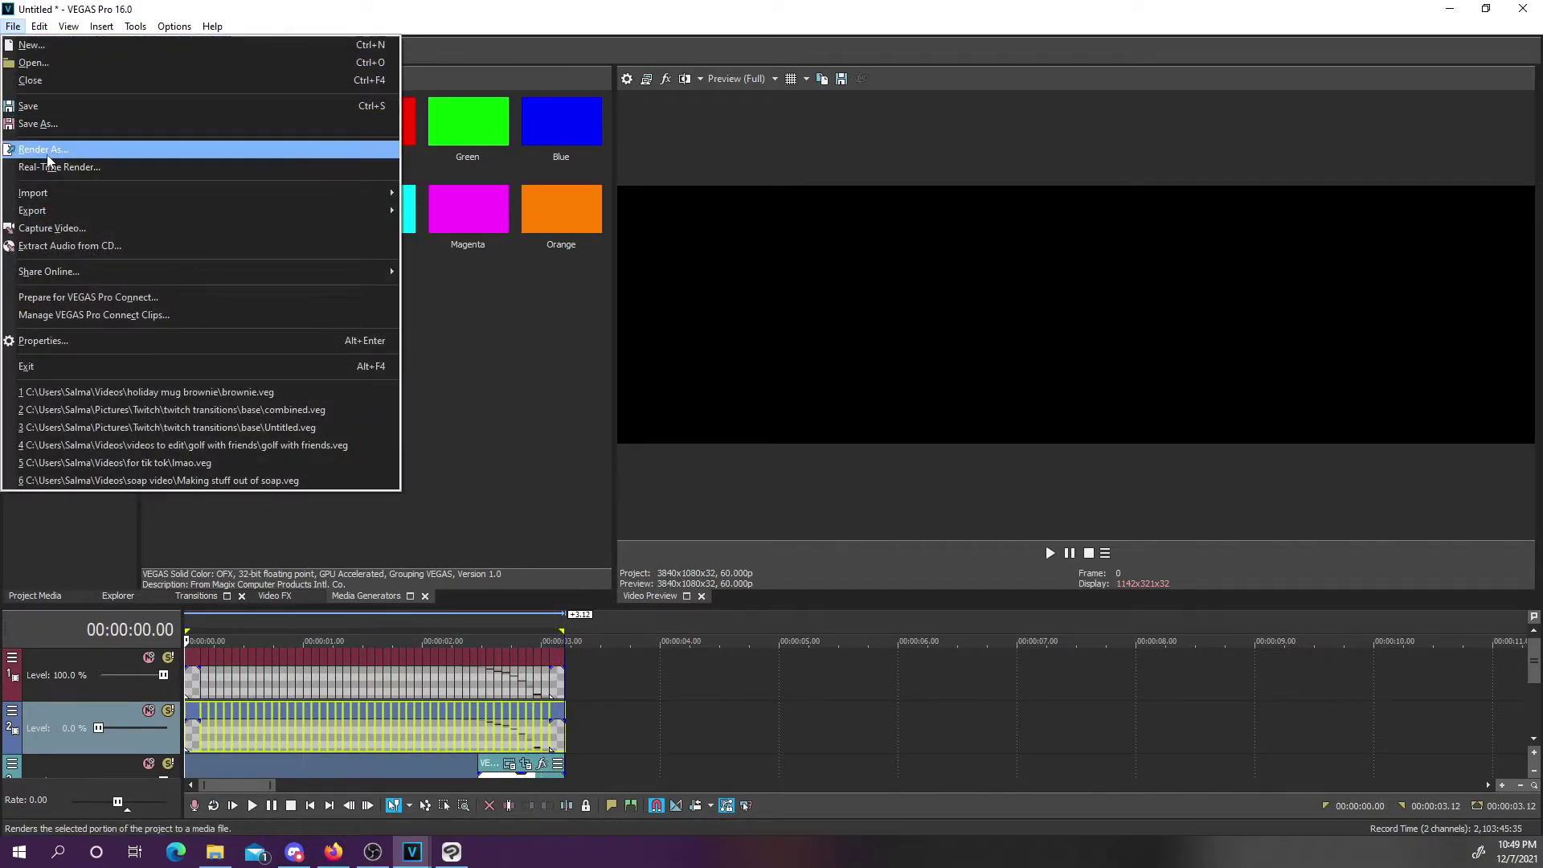
{"action": "left_click", "coordinate": [70, 154]}
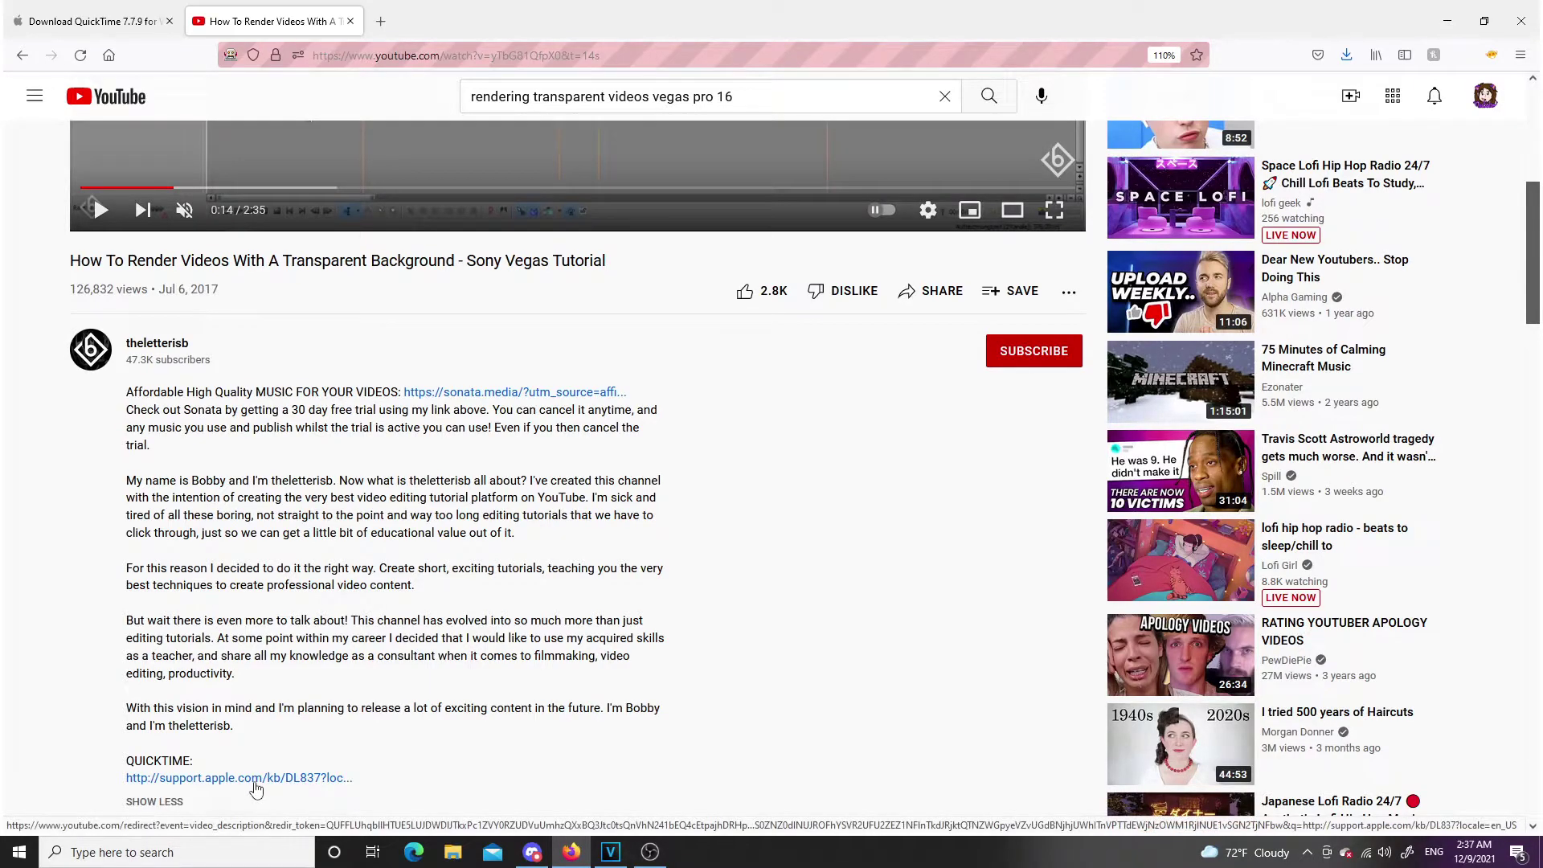
Follow the QuickTime link in the browser's YouTube video description and download the QuickTime 7.7.9 for Windows installer
{"action": "left_click", "coordinate": [255, 780]}
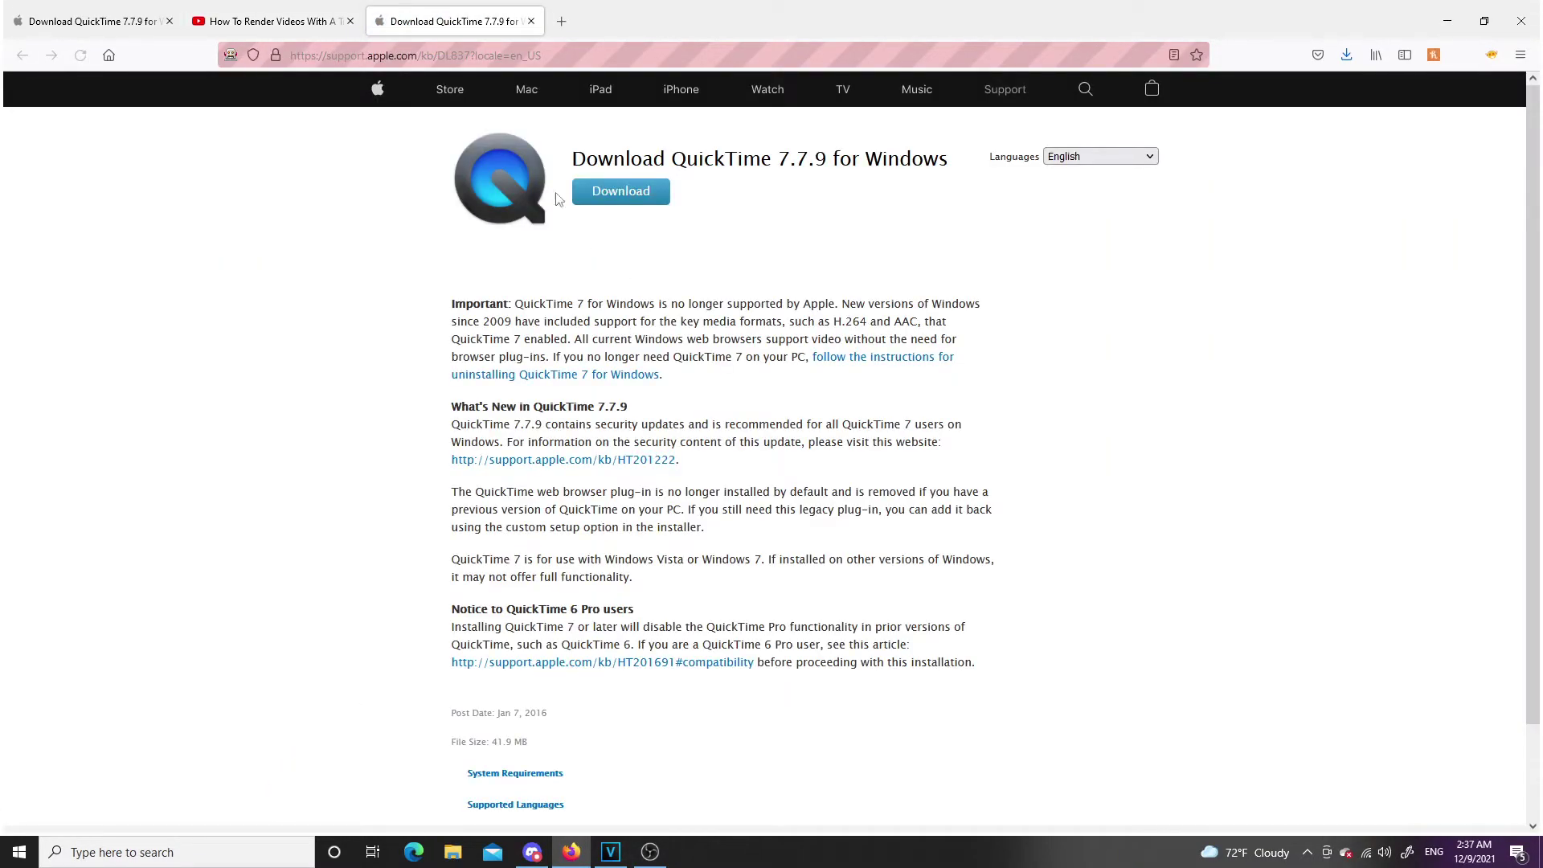
{"action": "left_click", "coordinate": [618, 207]}
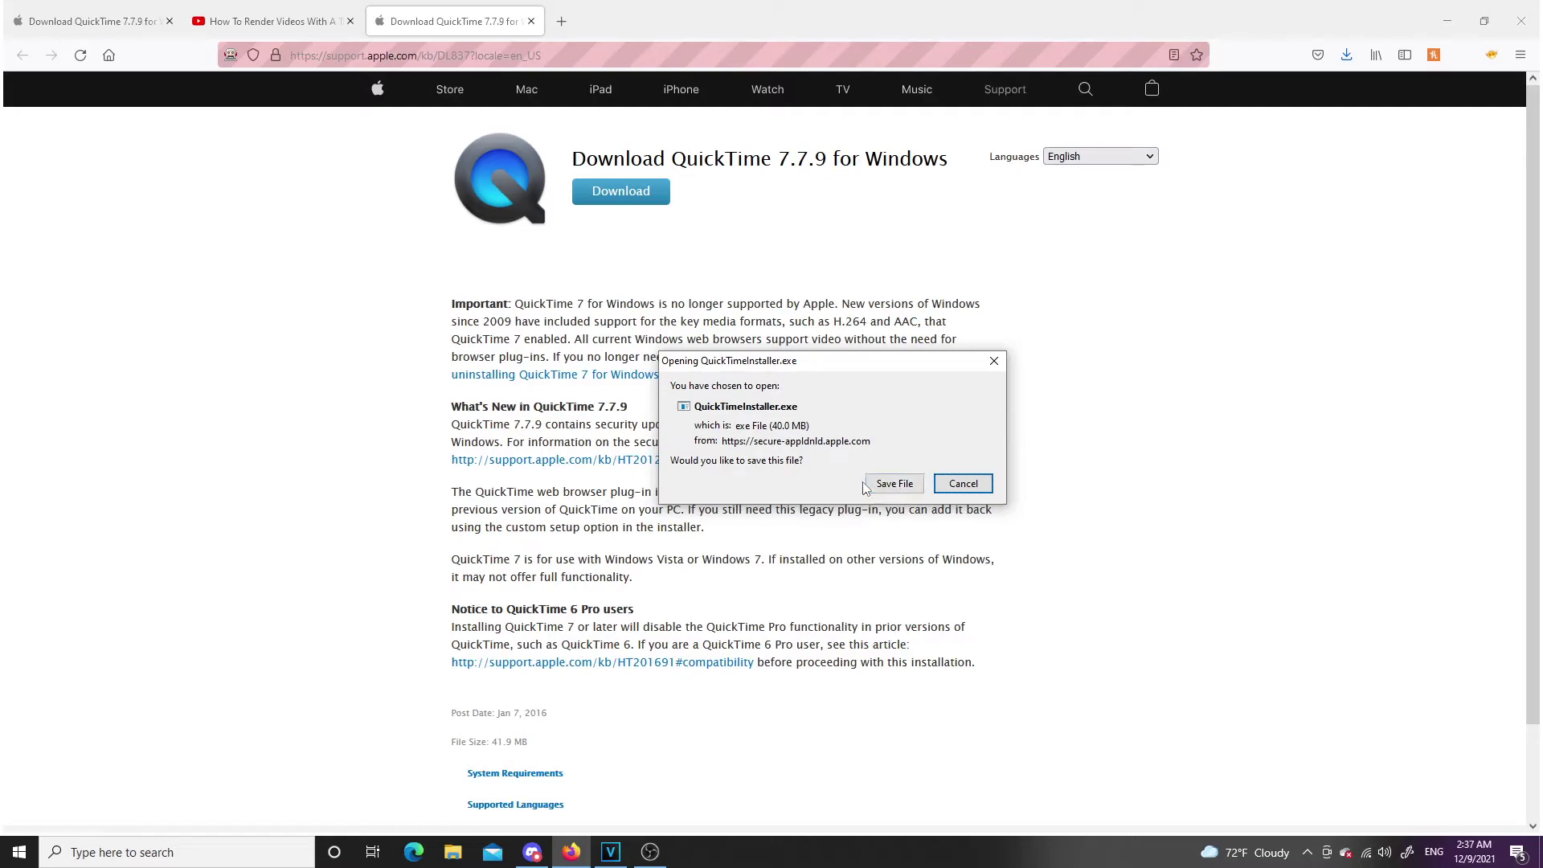
{"action": "left_click", "coordinate": [881, 486]}
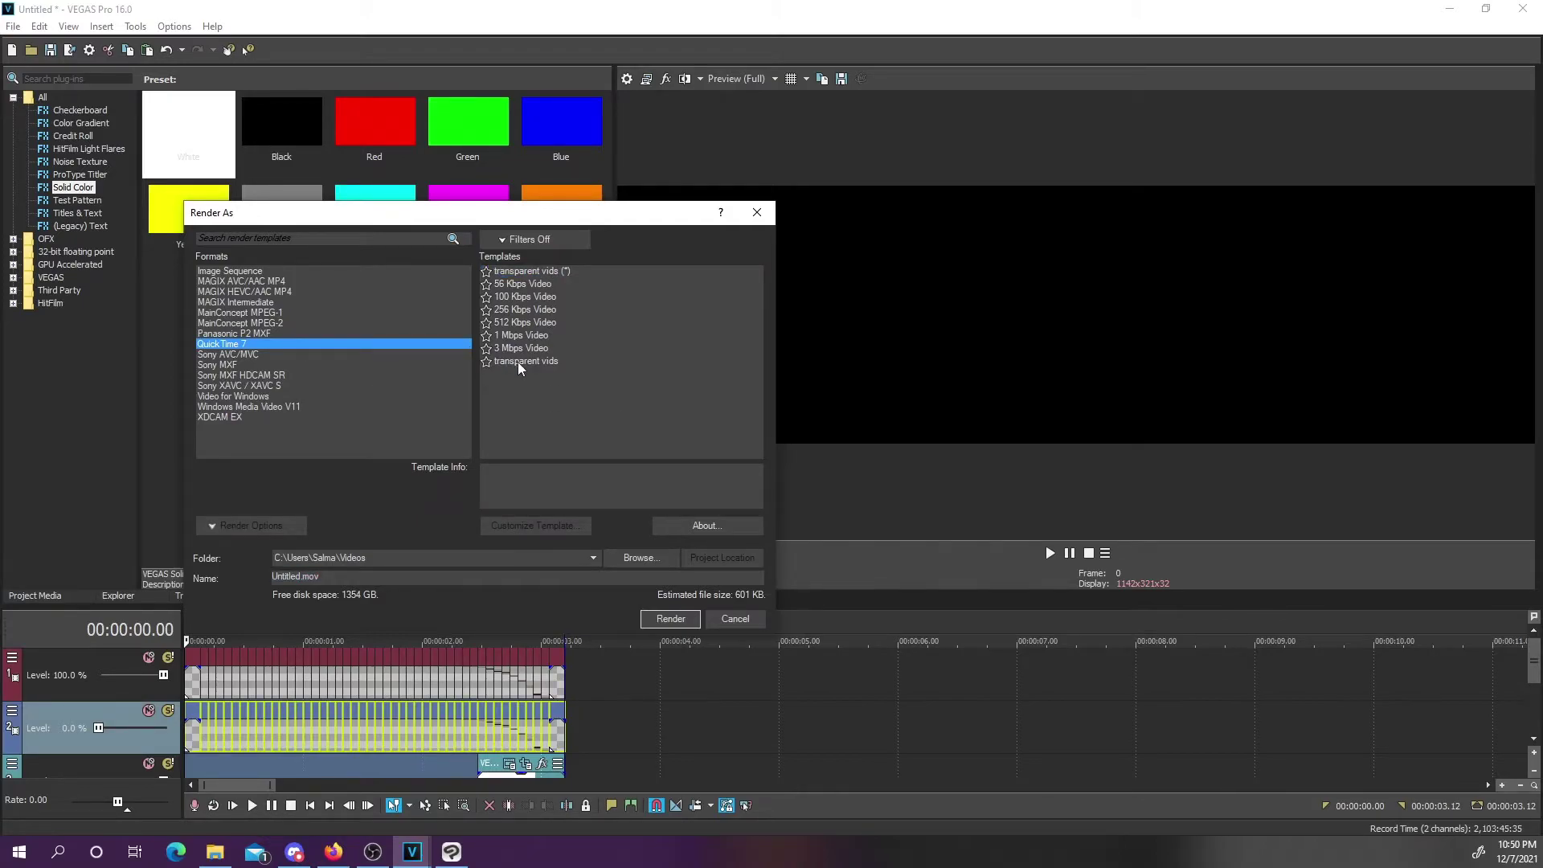
Customize the QuickTime 7 "transparent vids" template with a custom 3840 × 1080 frame size and a 59.940 frame rate
{"action": "left_click", "coordinate": [519, 362]}
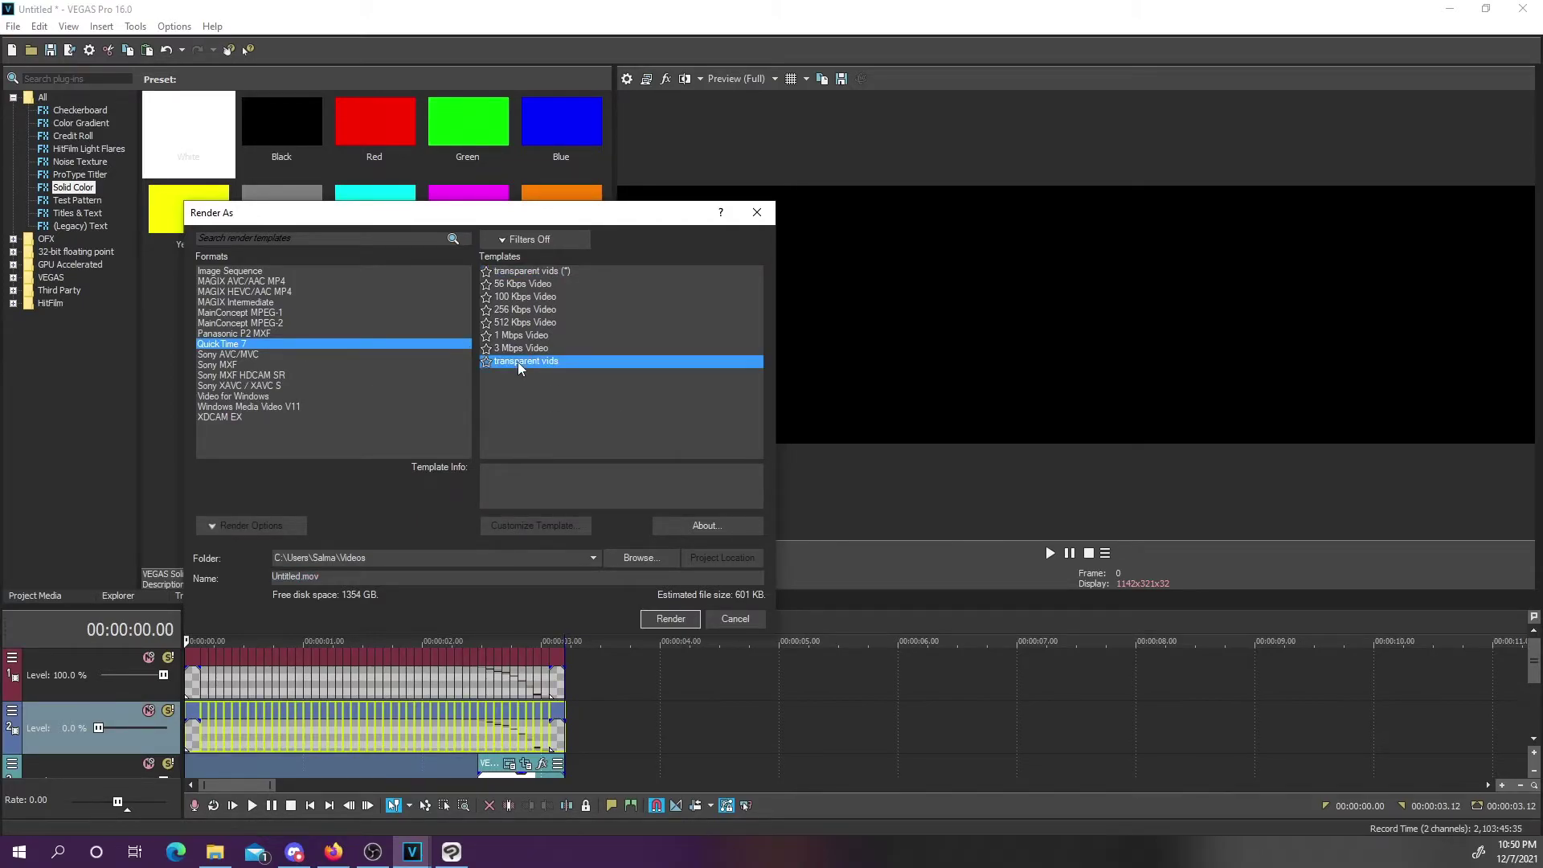
{"action": "left_click", "coordinate": [532, 526]}
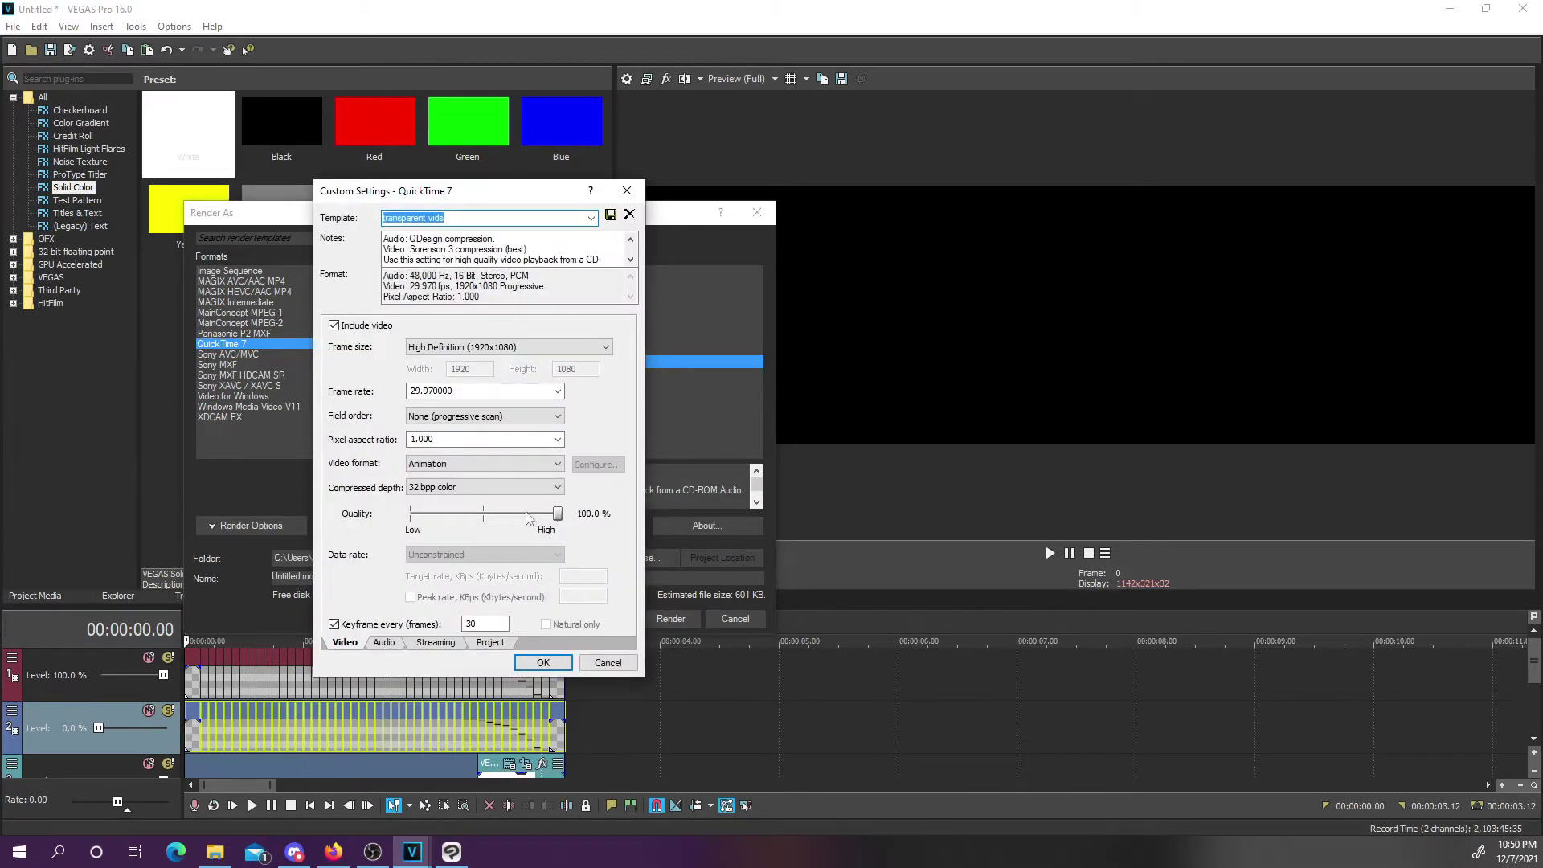
{"action": "left_click", "coordinate": [488, 354]}
{"action": "scroll", "coordinate": [496, 366], "scroll_direction": "up", "scroll_amount": 4}
{"action": "left_click", "coordinate": [500, 360]}
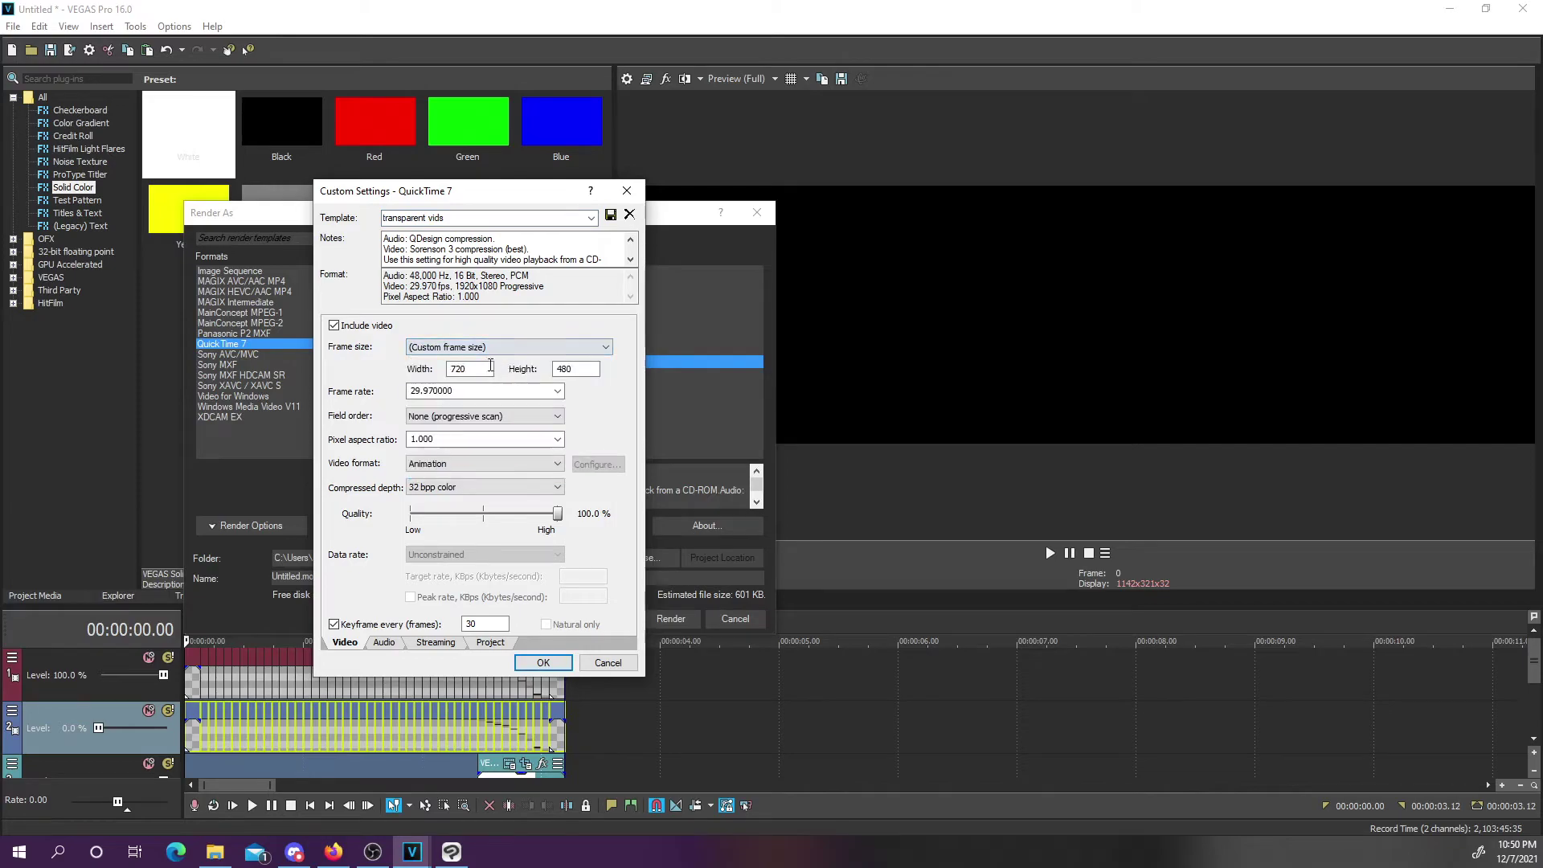
{"action": "left_click_drag", "start_coordinate": [485, 369], "coordinate": [379, 368]}
{"action": "left_click", "coordinate": [560, 391]}
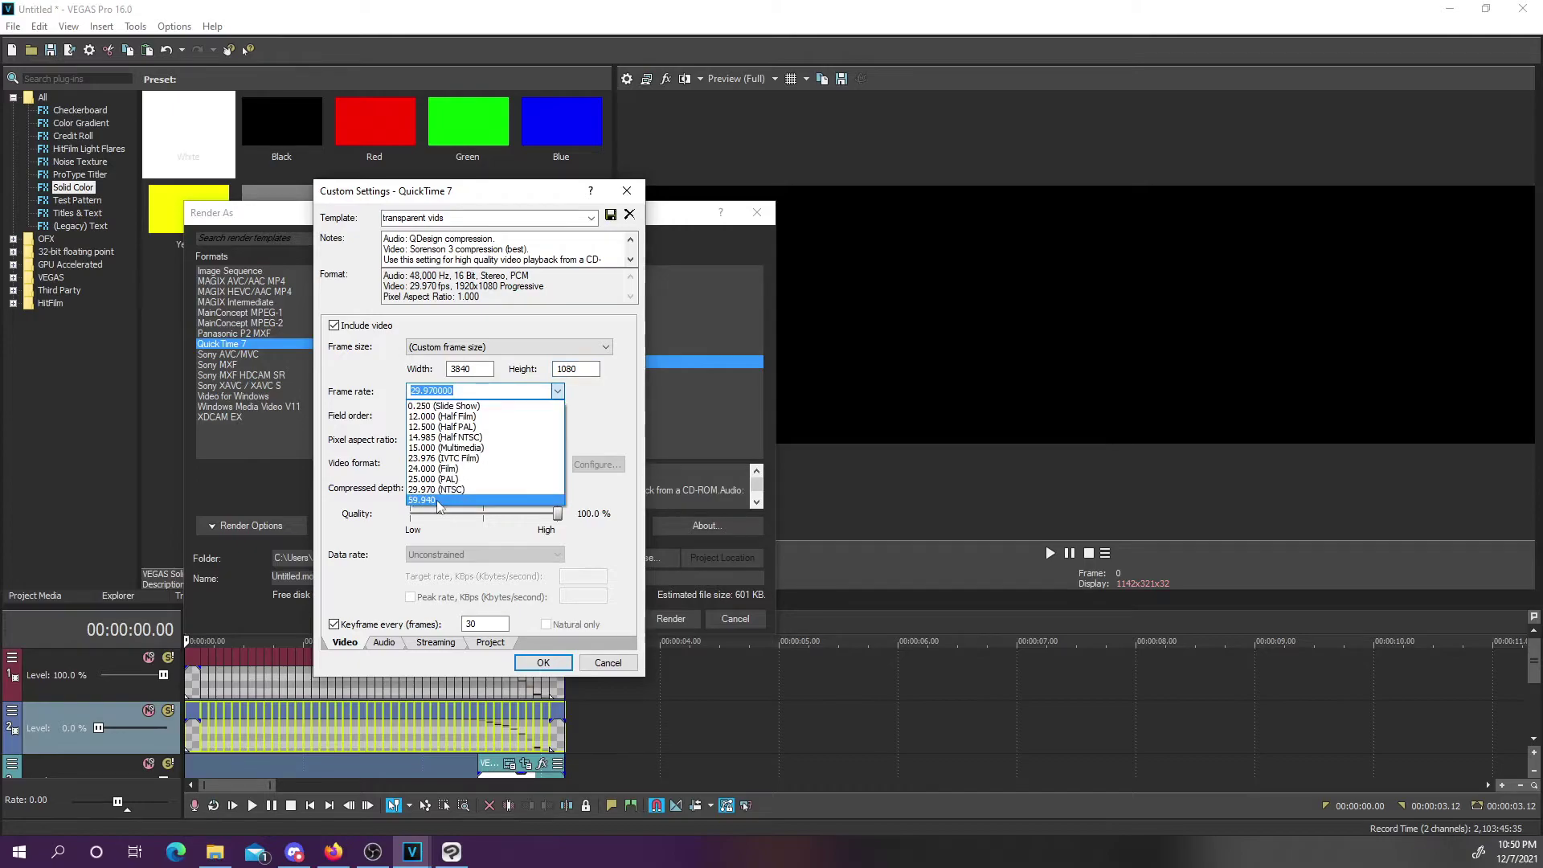
{"action": "left_click", "coordinate": [482, 505]}
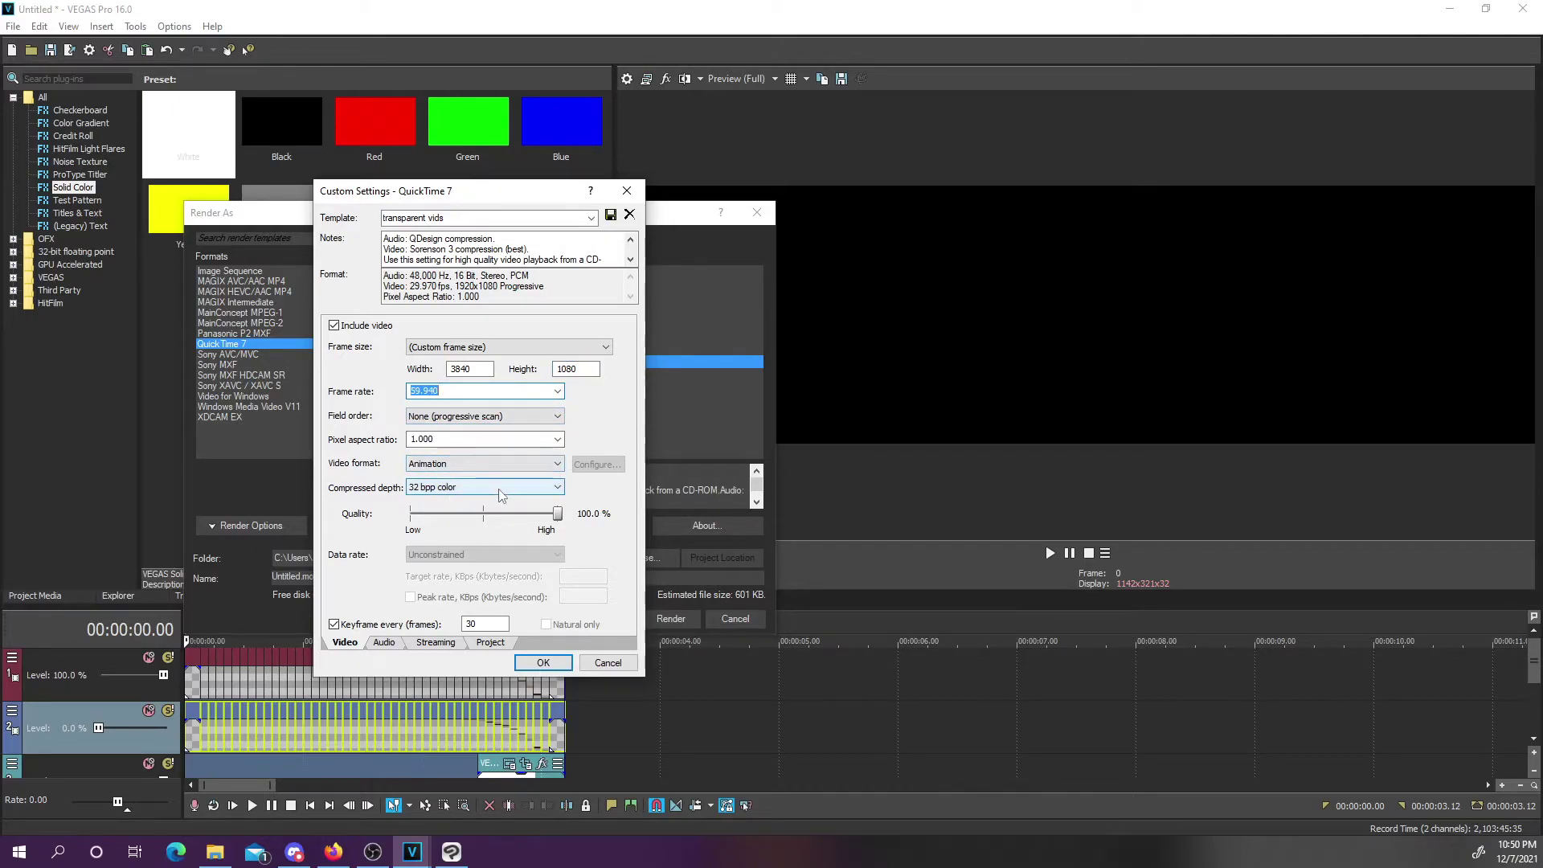
{"action": "left_click", "coordinate": [543, 664]}
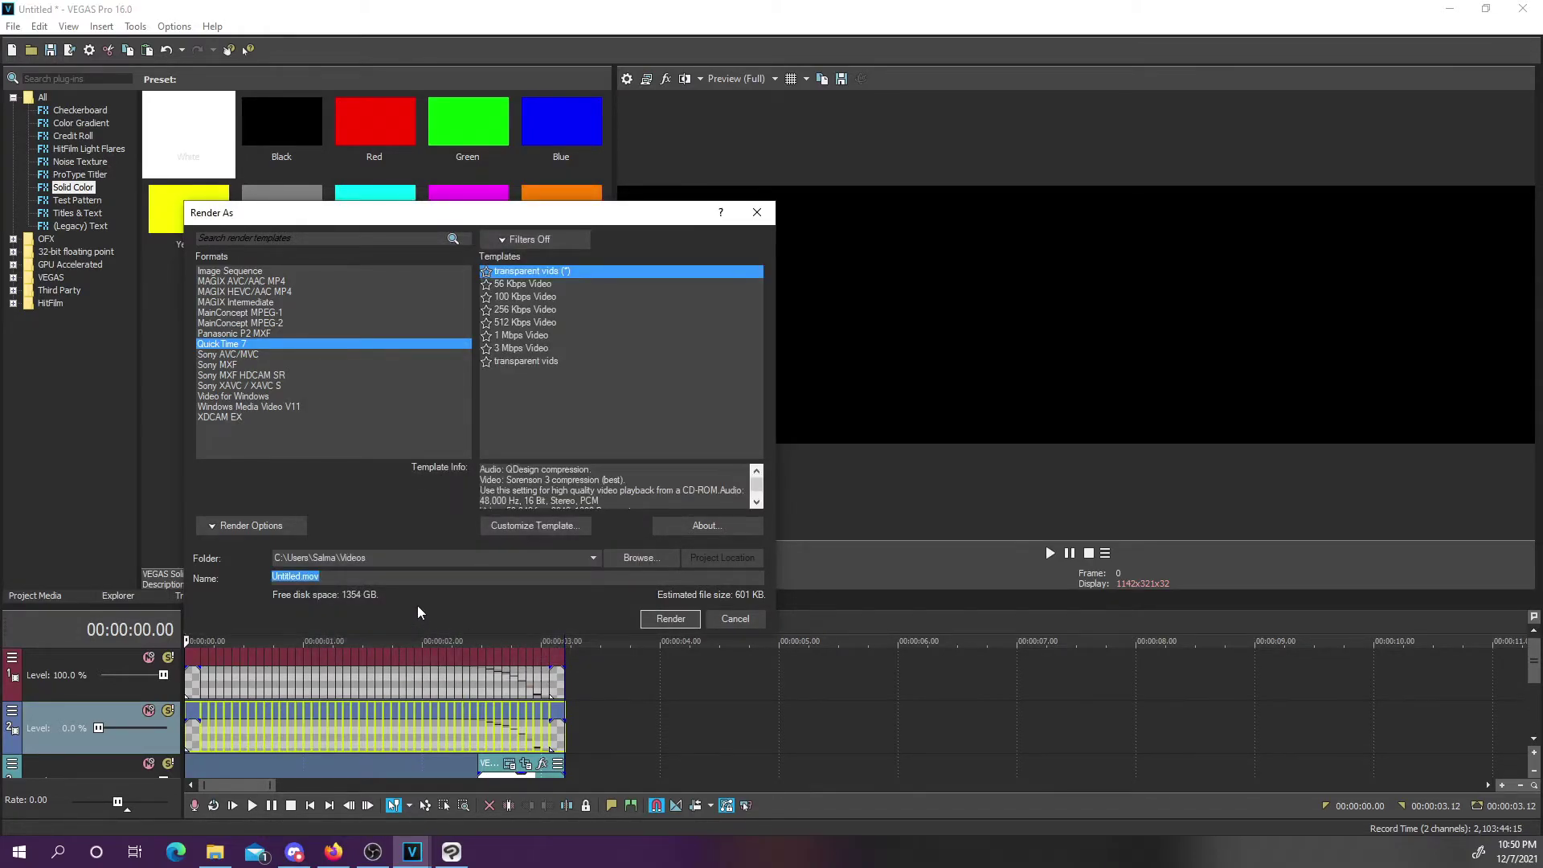
Render the selected range as Untitled.mov and open its output folder
{"action": "left_click", "coordinate": [672, 620]}
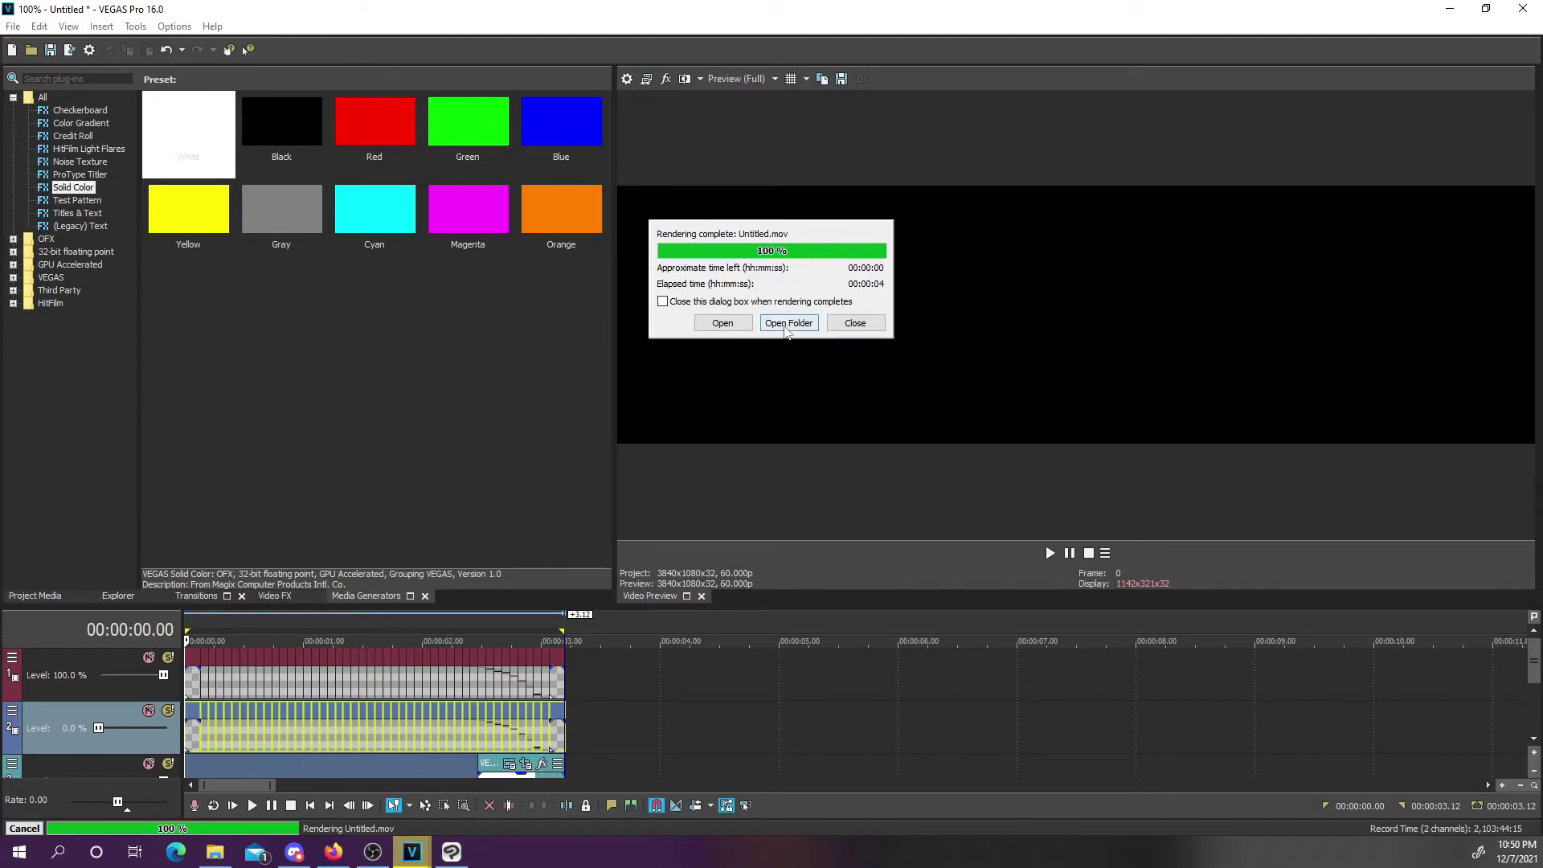
{"action": "left_click", "coordinate": [786, 328]}
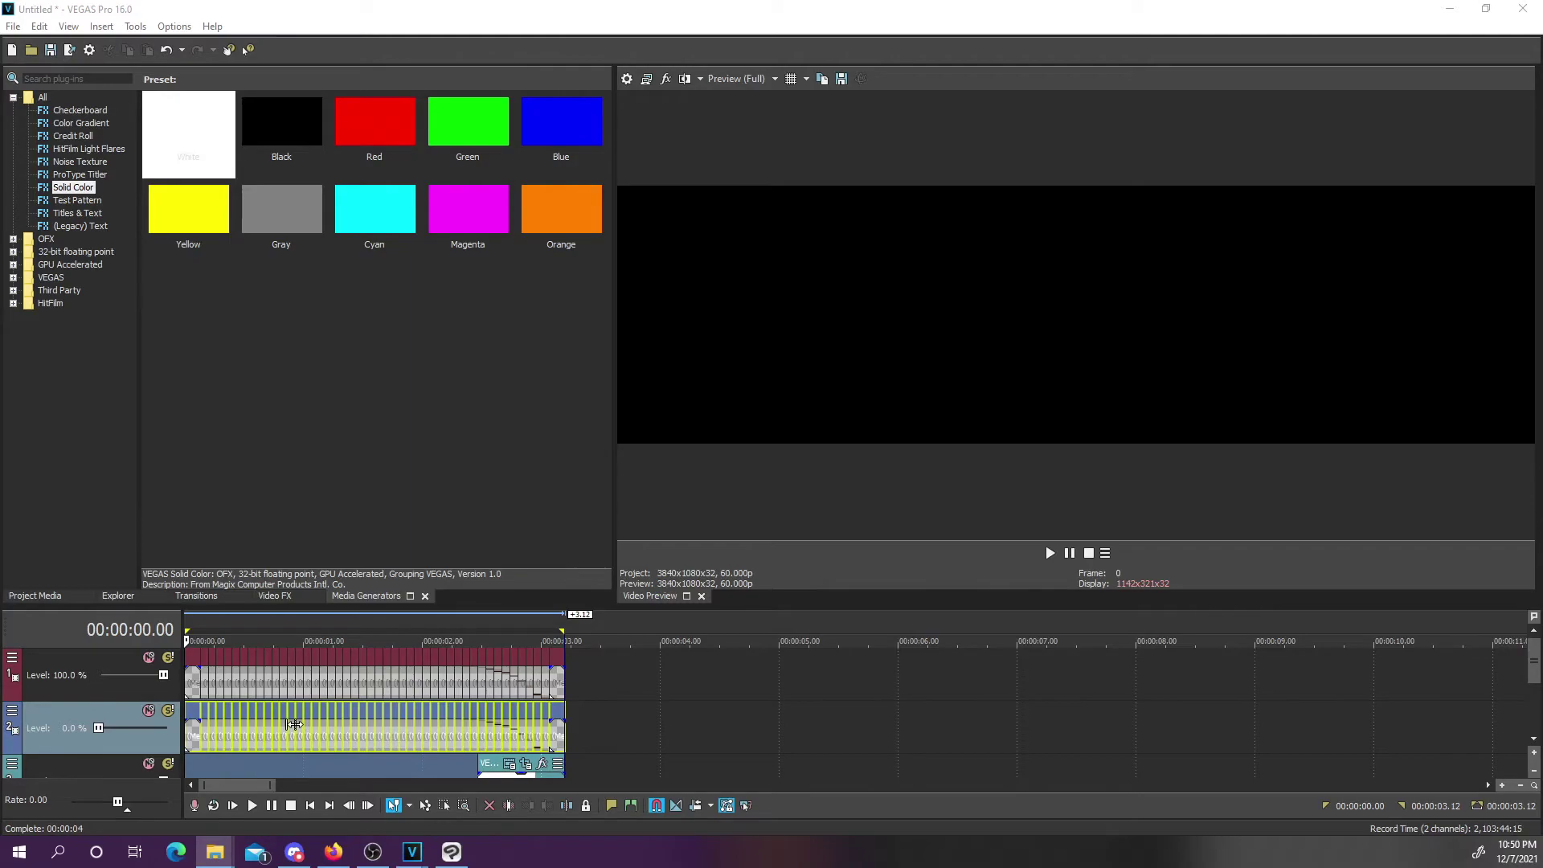
Switch to Streamlabs Desktop and open the Scene Transitions settings
{"action": "key", "text": "super+d"}
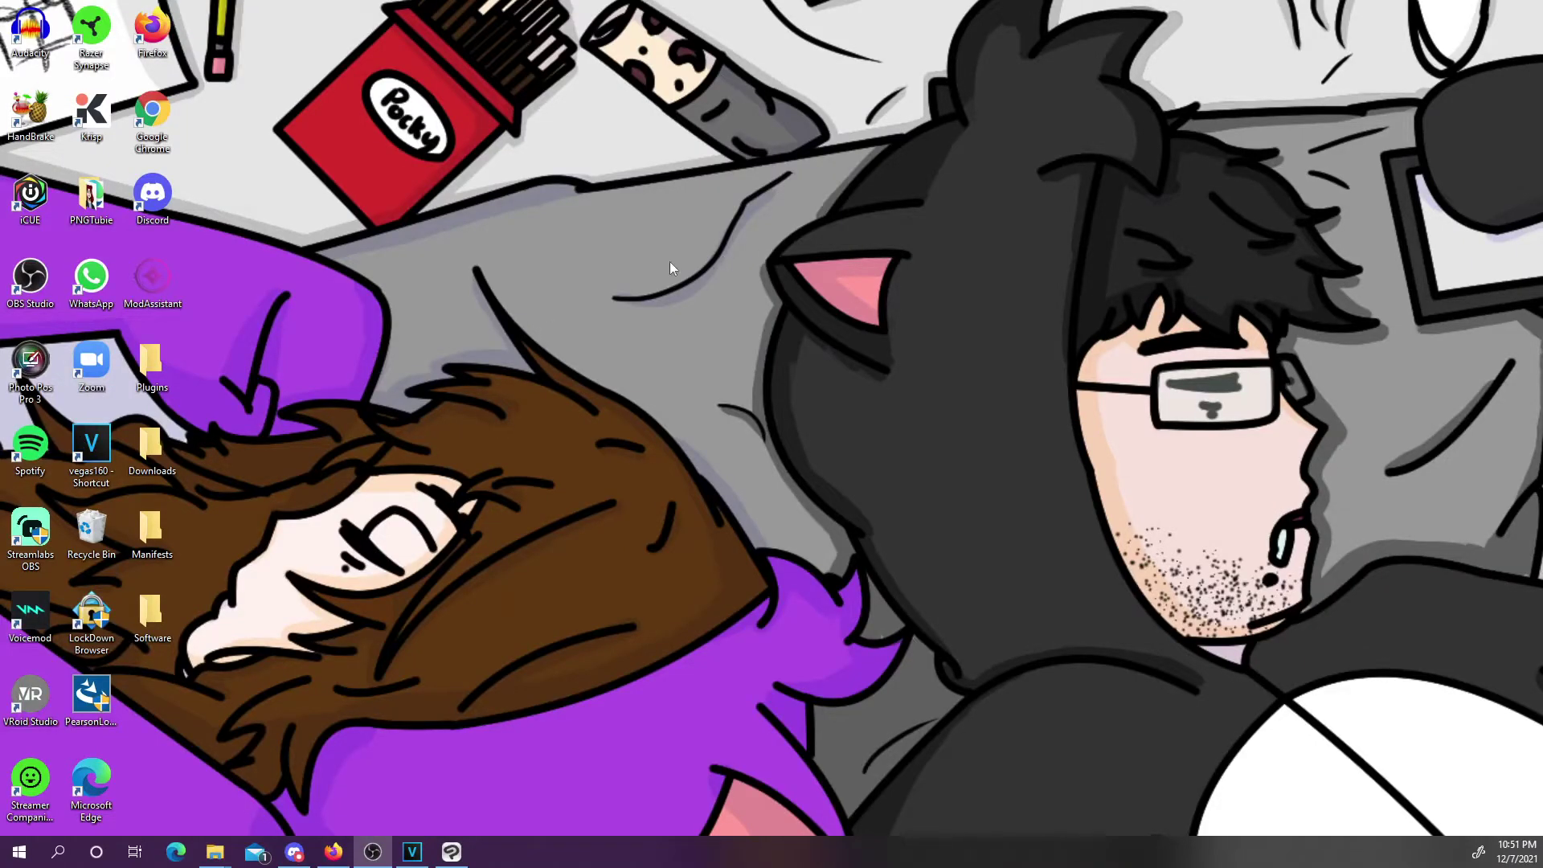
{"action": "double_click", "coordinate": [30, 532]}
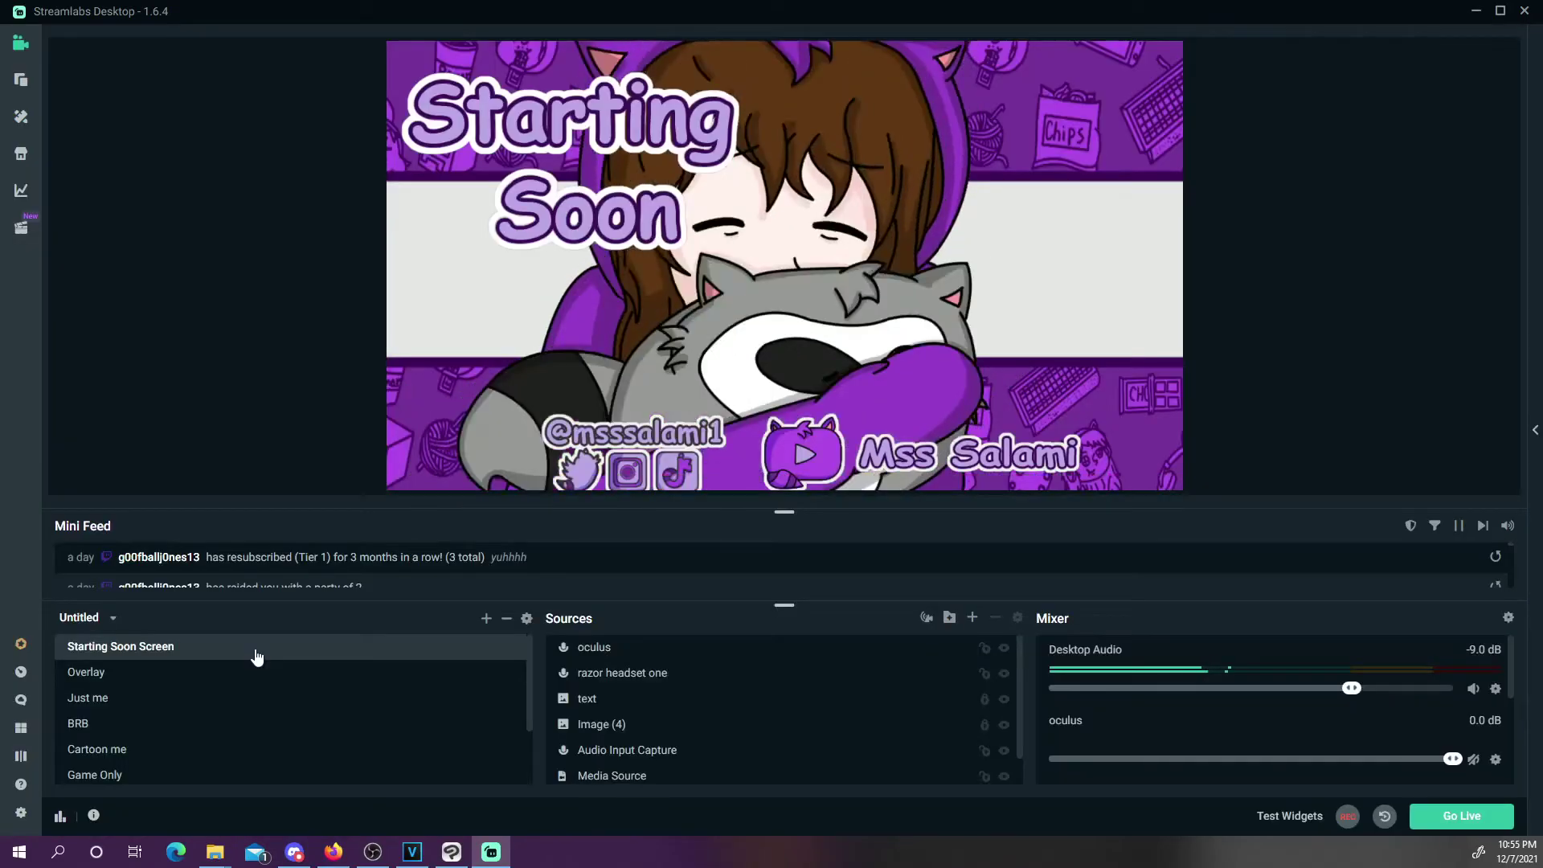
{"action": "scroll", "coordinate": [1366, 716], "scroll_direction": "down", "scroll_amount": 3}
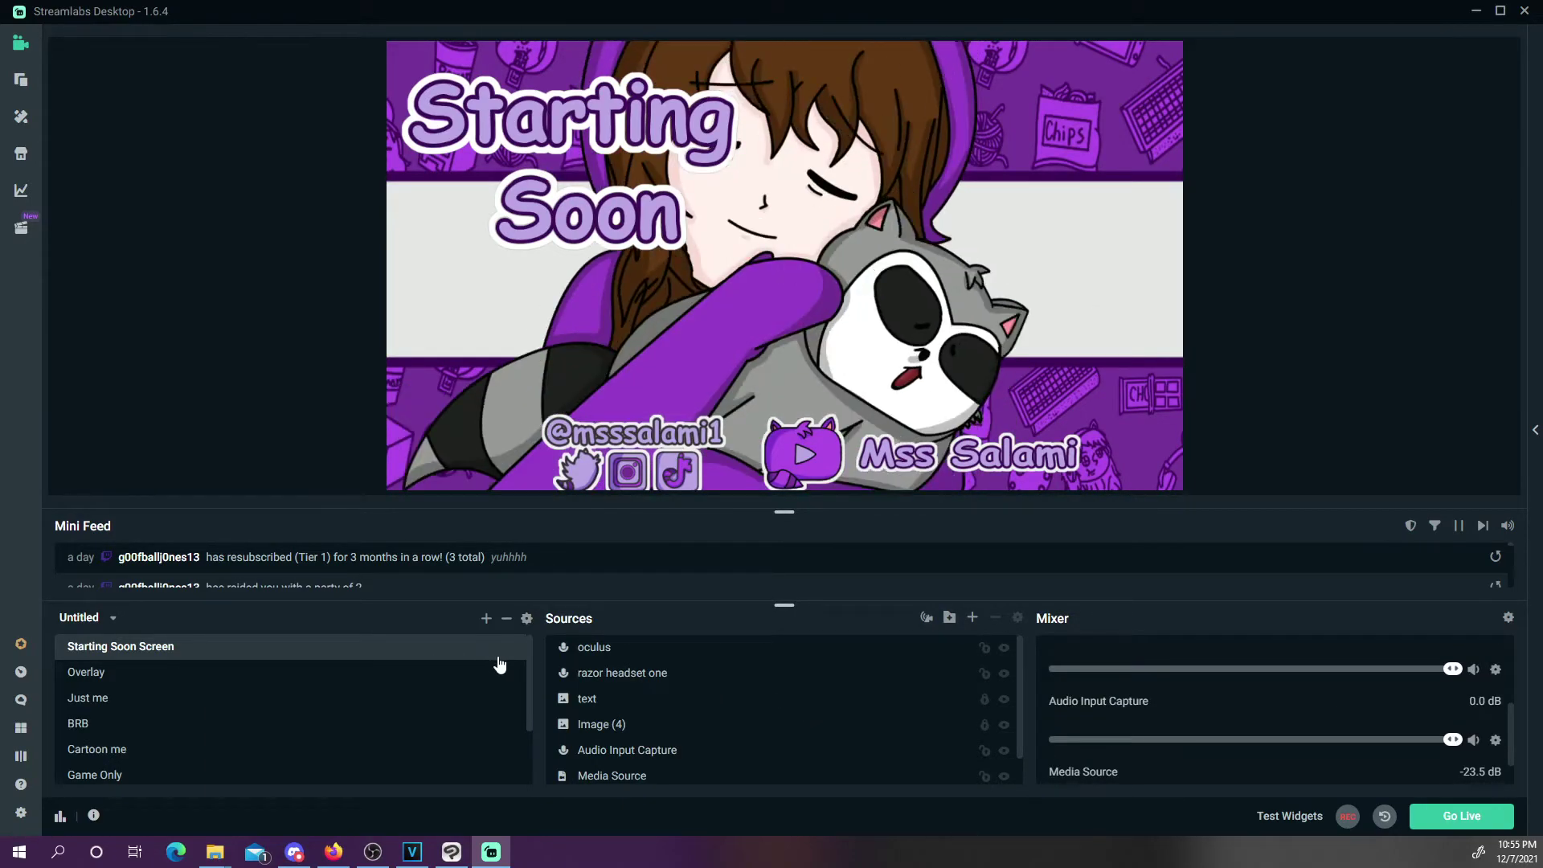
{"action": "left_click", "coordinate": [528, 620]}
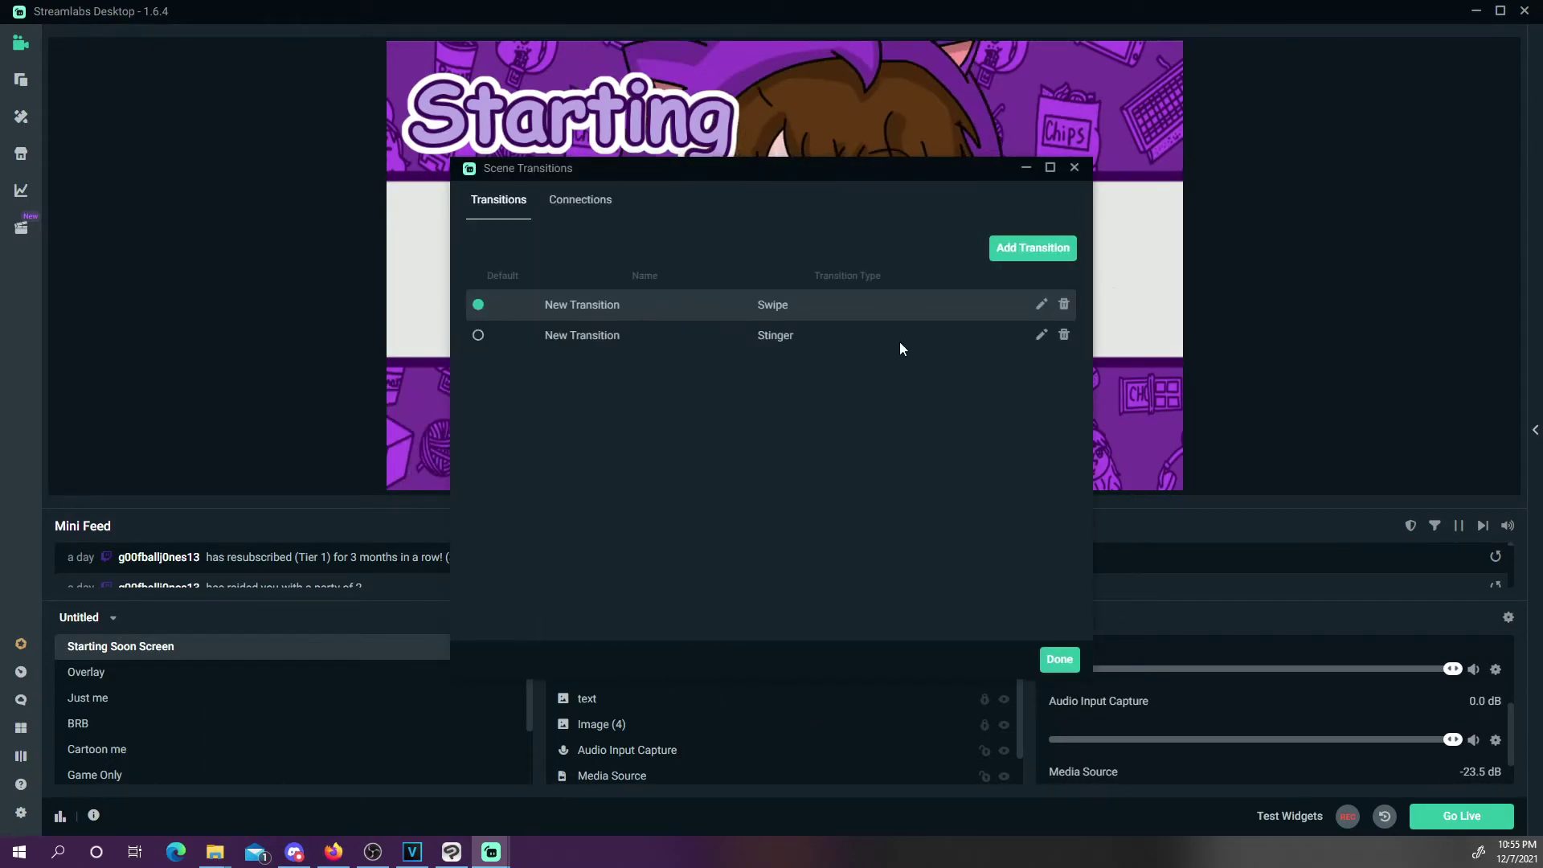
Replace the existing Stinger transition with a new Stinger transition that uses Untitled.mov from the Videos folder
{"action": "left_click", "coordinate": [1064, 336]}
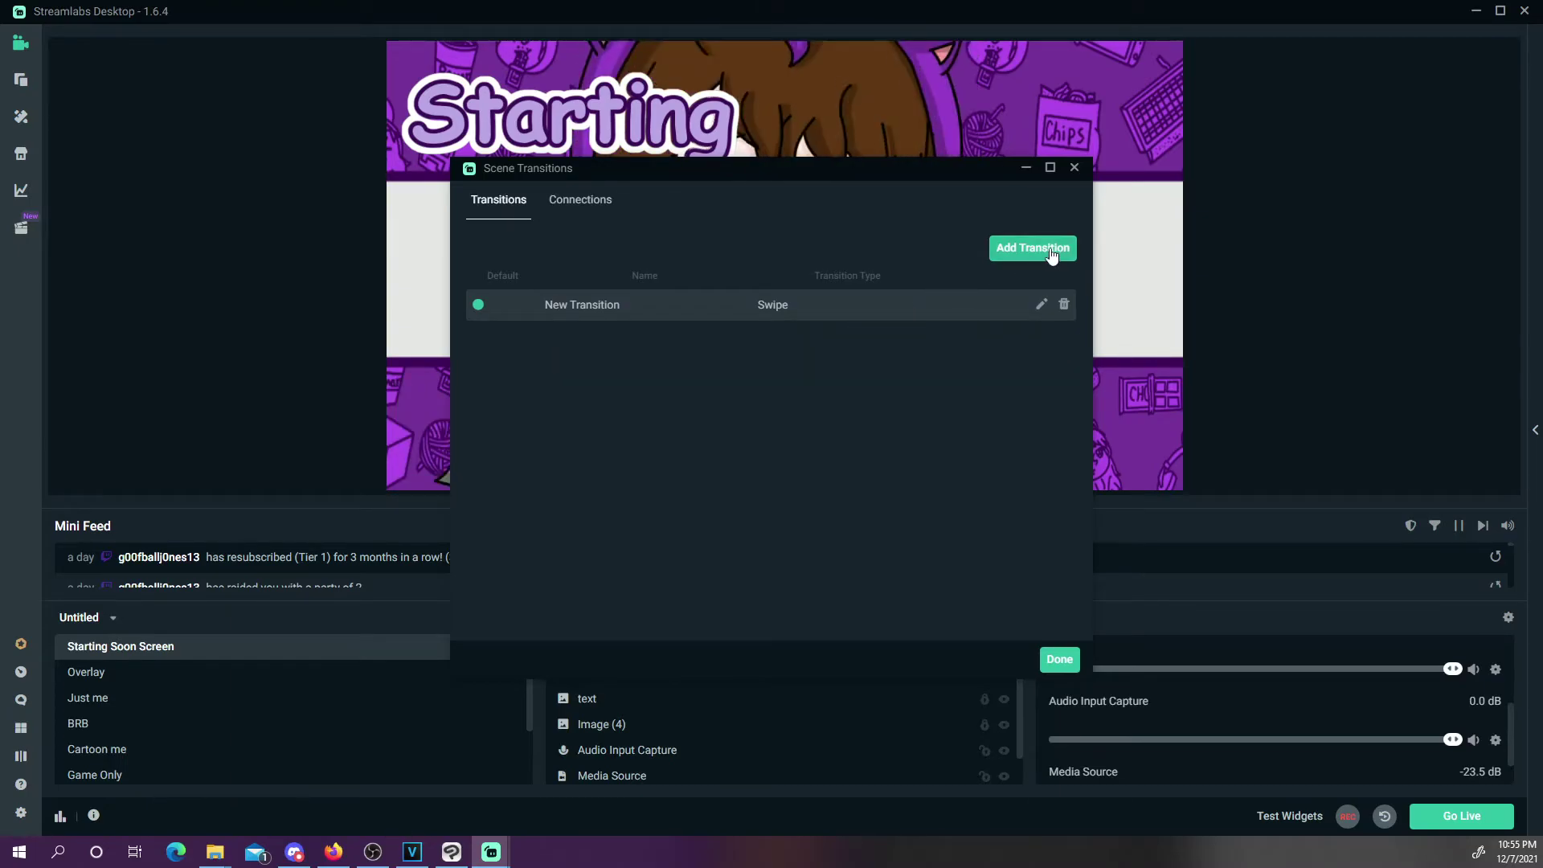
{"action": "left_click", "coordinate": [1032, 247]}
{"action": "left_click", "coordinate": [769, 265]}
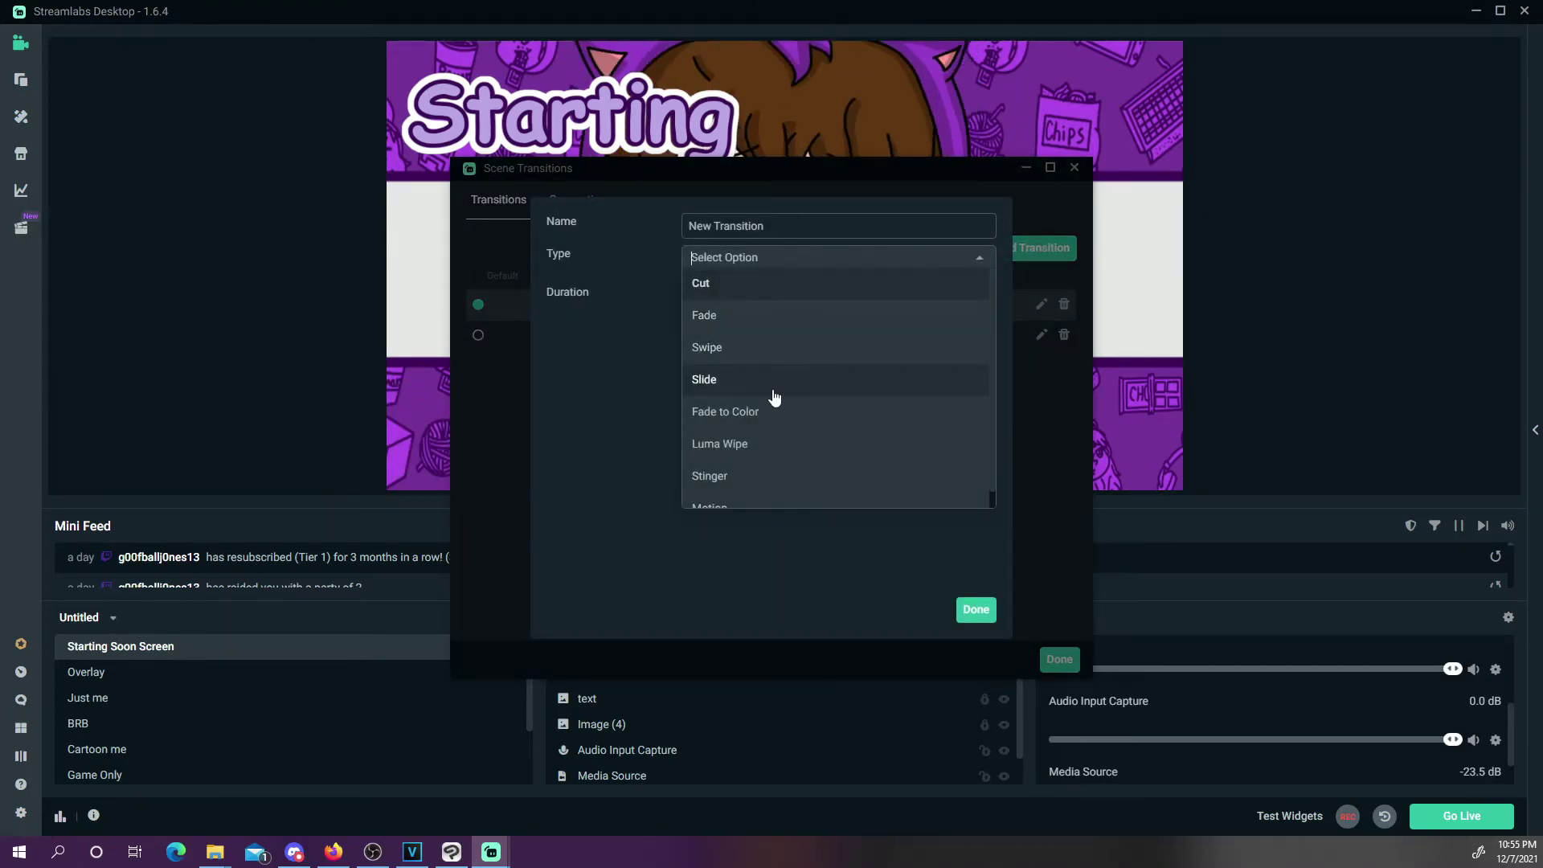
{"action": "scroll", "coordinate": [779, 452], "scroll_direction": "down", "scroll_amount": 1}
{"action": "left_click", "coordinate": [778, 451]}
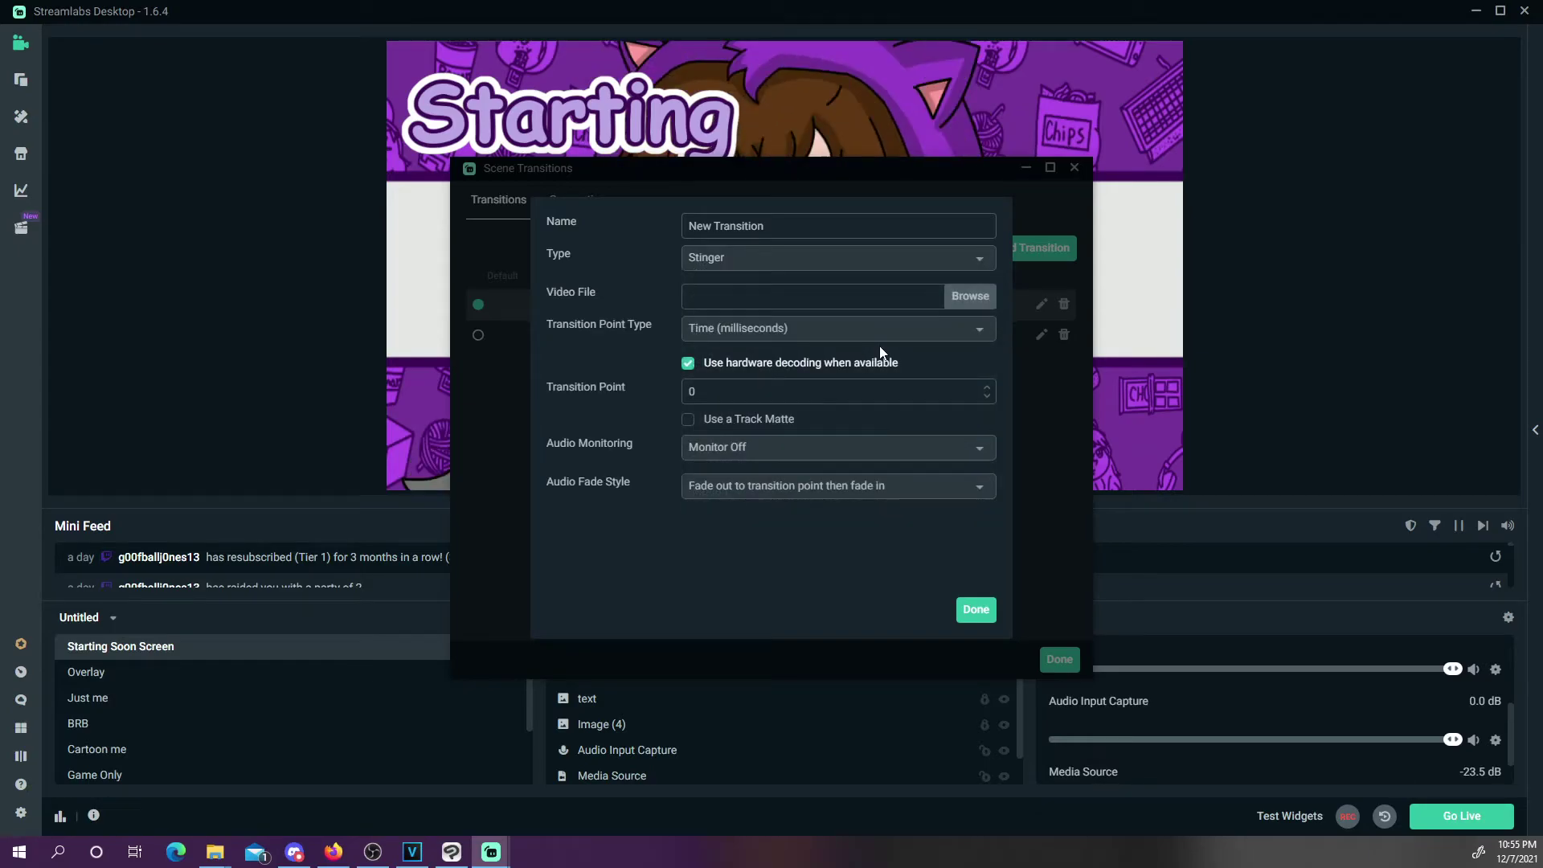
{"action": "left_click", "coordinate": [956, 312]}
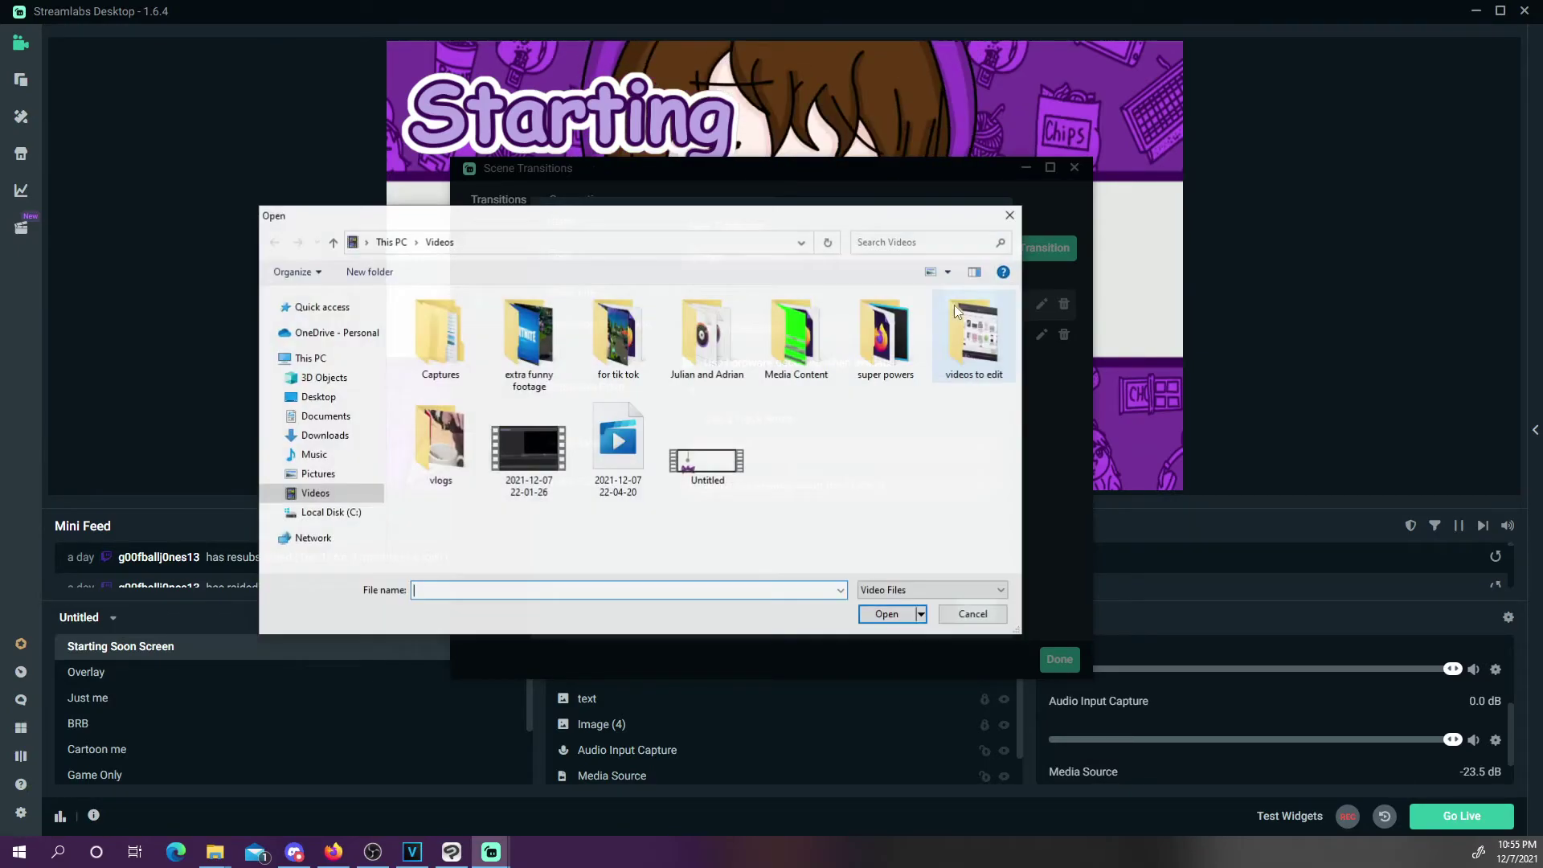
{"action": "double_click", "coordinate": [726, 472]}
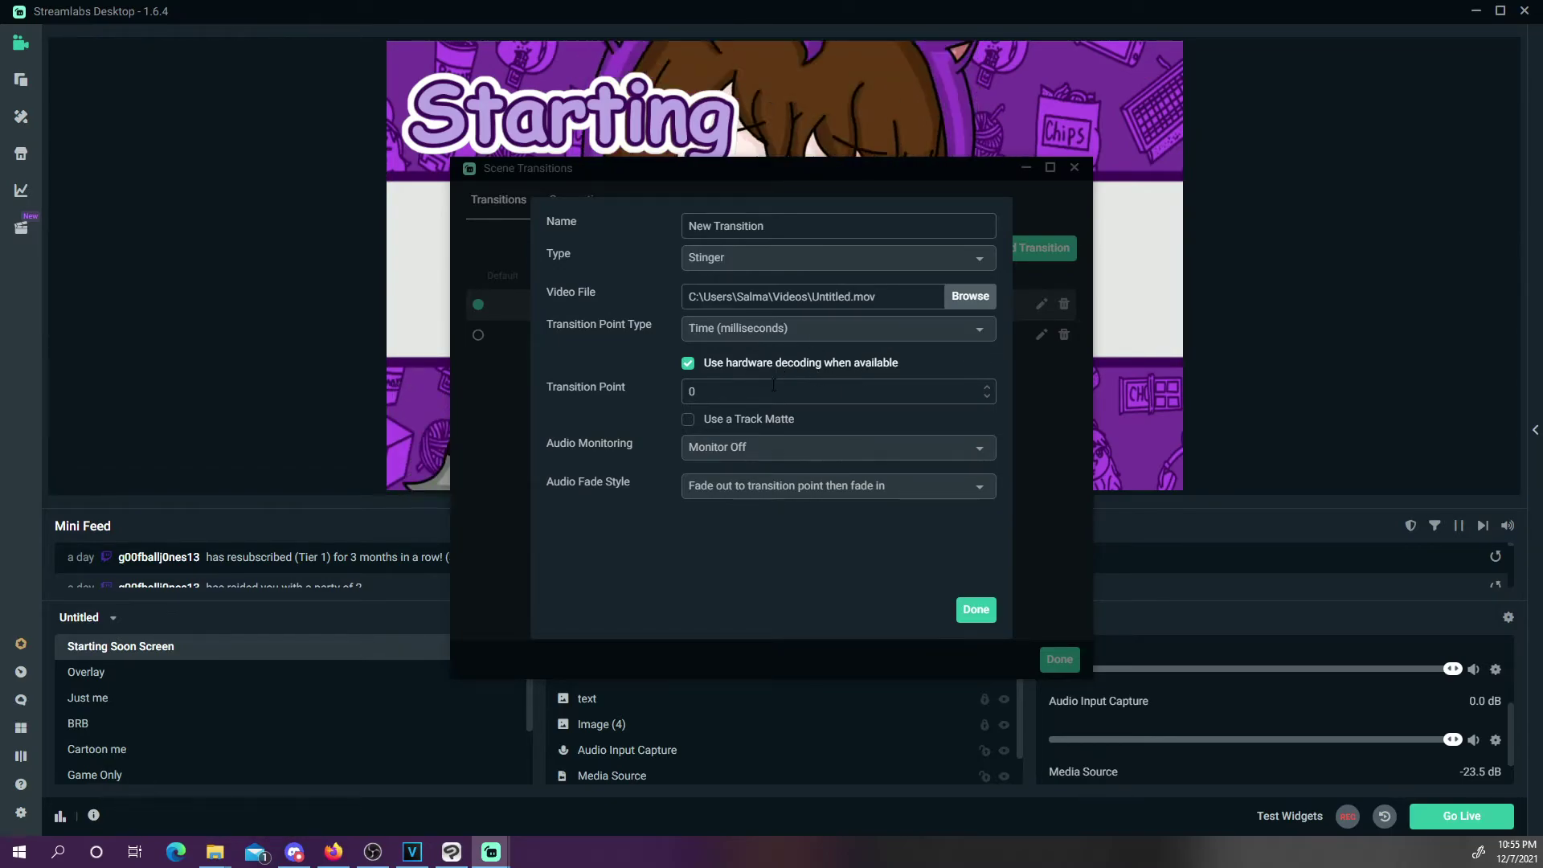
Enable the track matte, choose the "Fade out to transition point then fade in" audio fade style, and save the stinger transition
{"action": "left_click", "coordinate": [692, 426]}
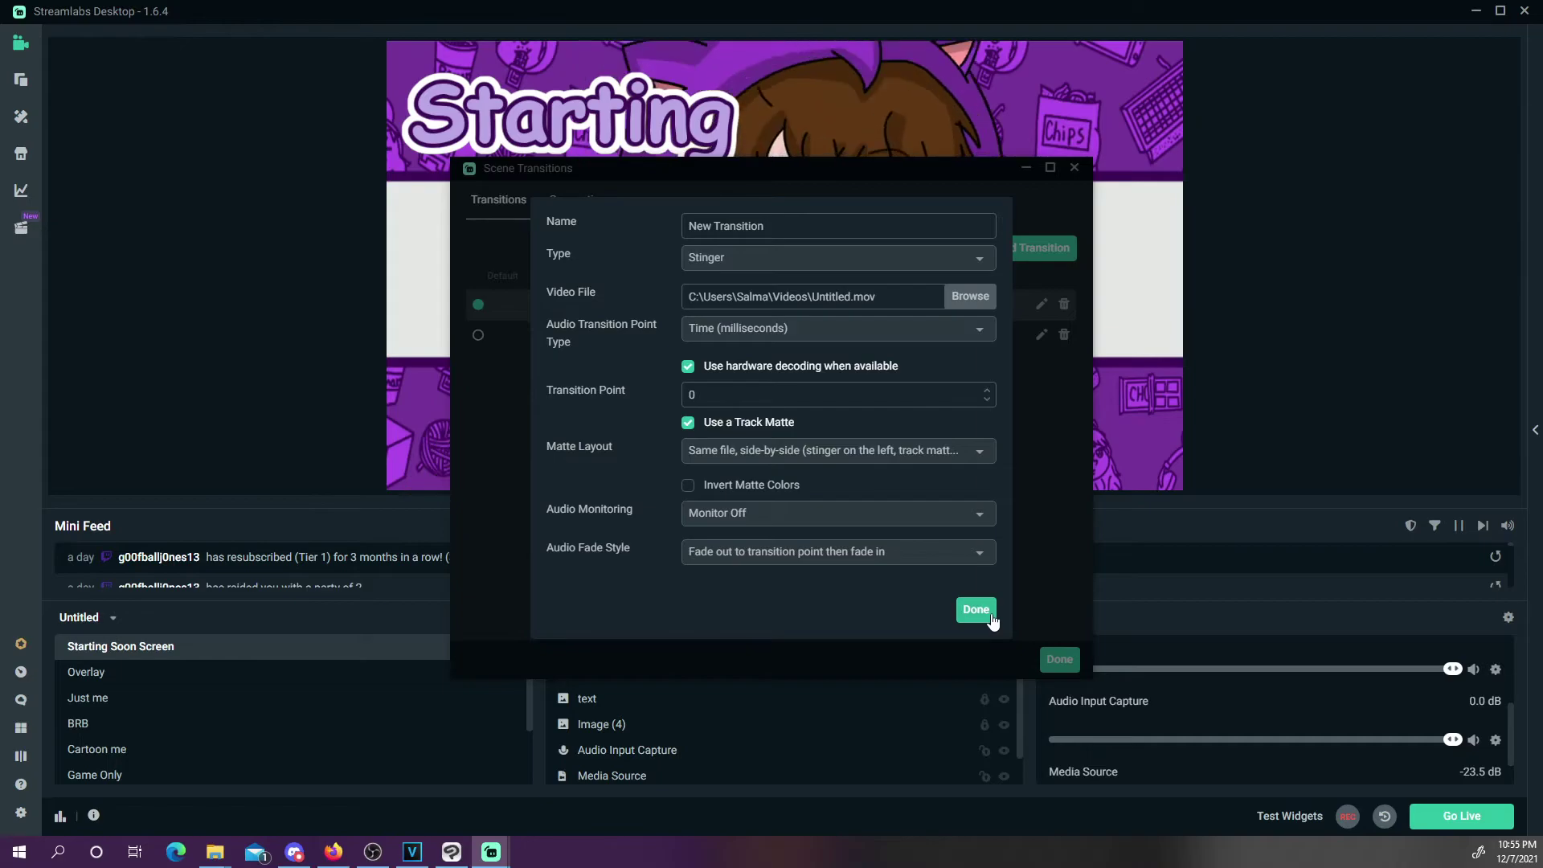
{"action": "left_click", "coordinate": [811, 552]}
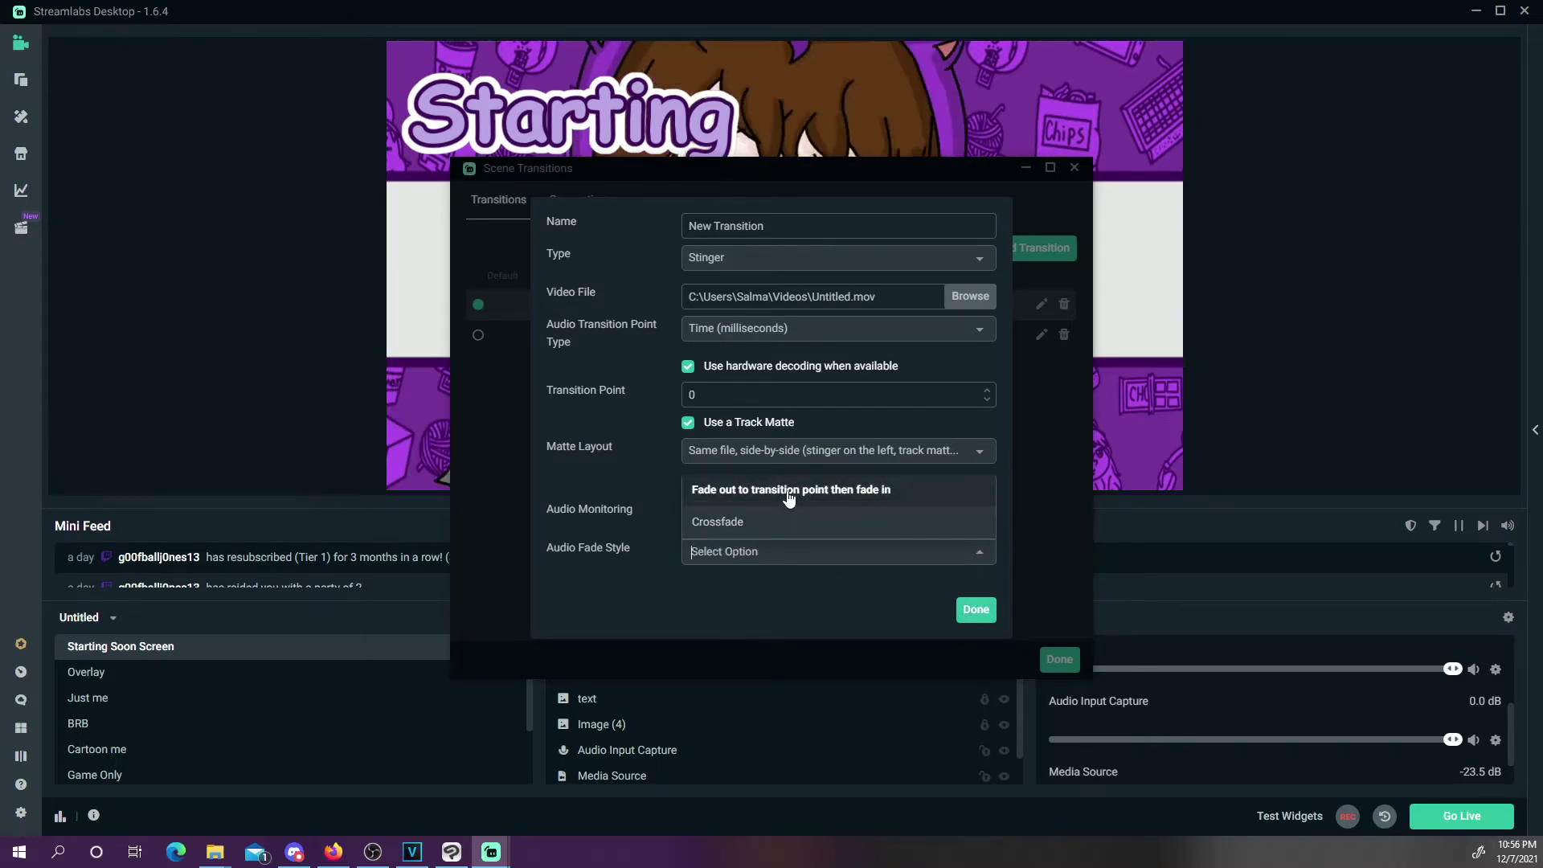
{"action": "left_click", "coordinate": [790, 492]}
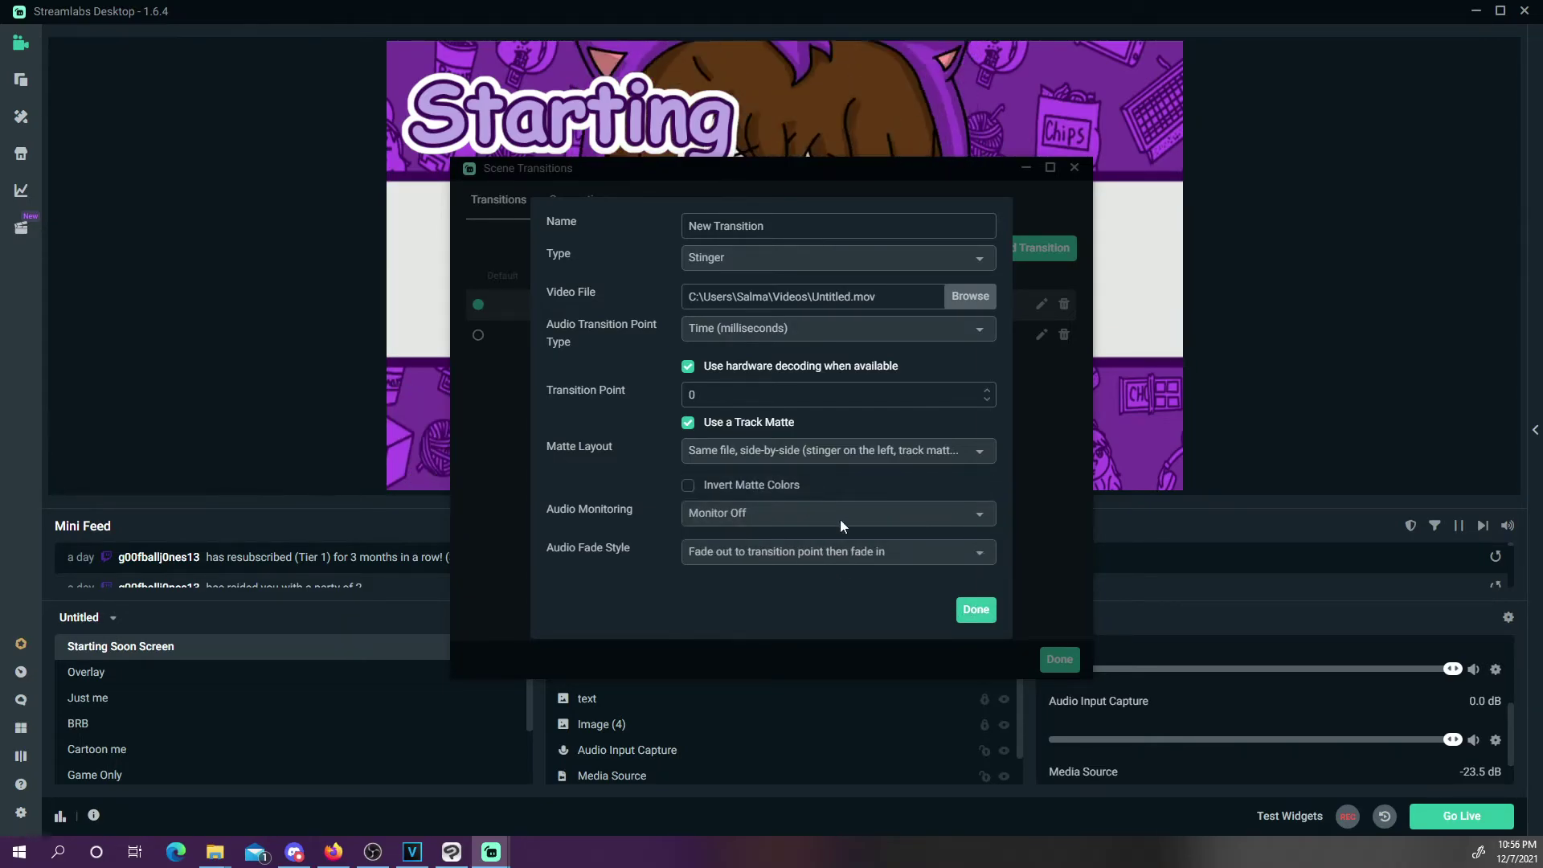
{"action": "left_click", "coordinate": [976, 609]}
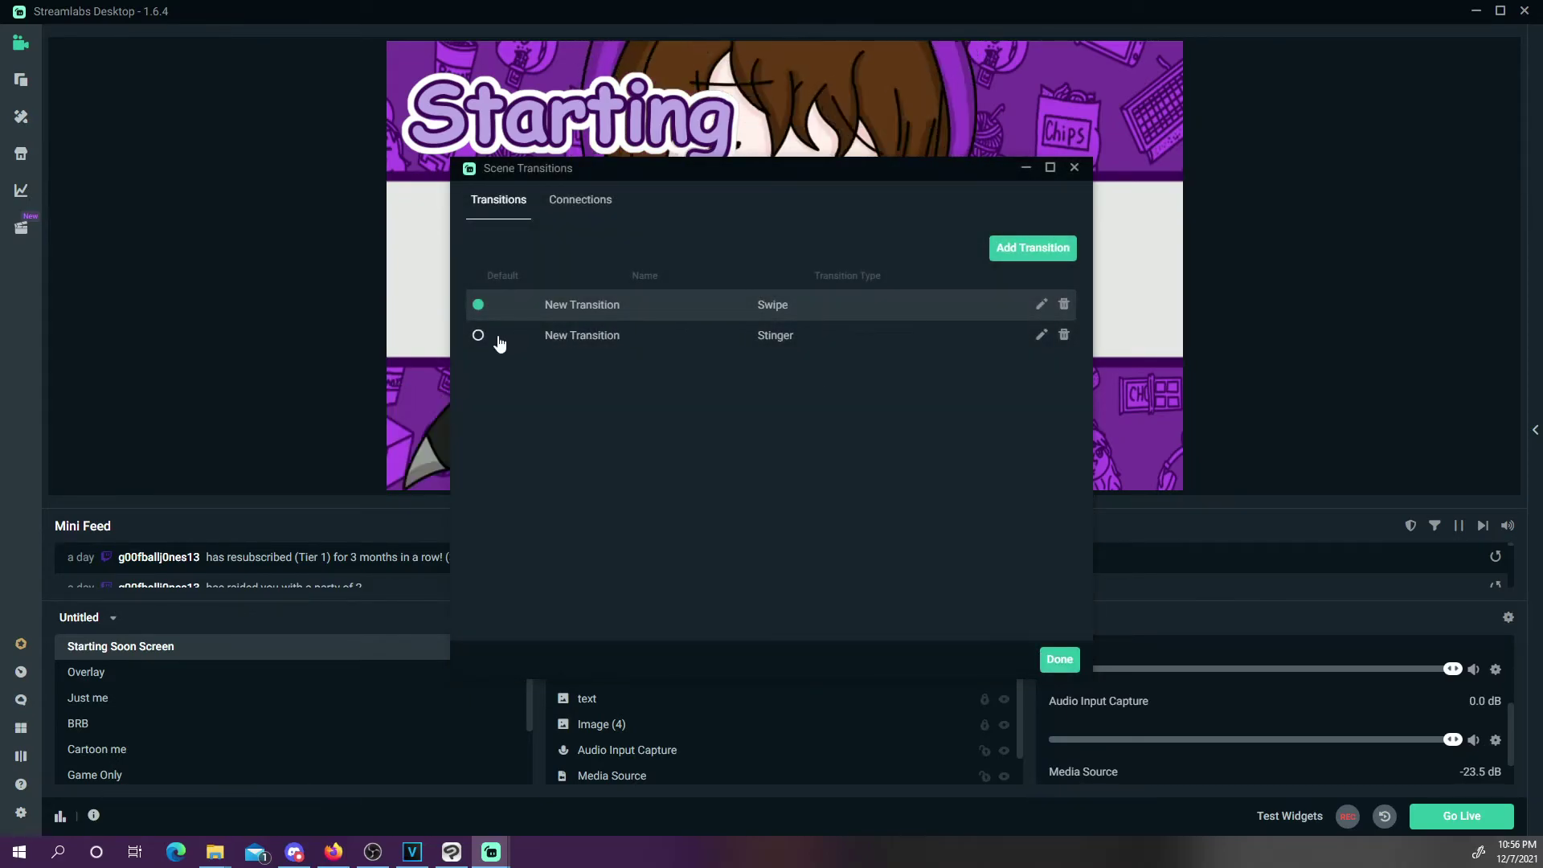
Make the Stinger the default transition and test it by switching to the BRB scene and on to Game Only
{"action": "left_click", "coordinate": [497, 341]}
{"action": "left_click", "coordinate": [1059, 661]}
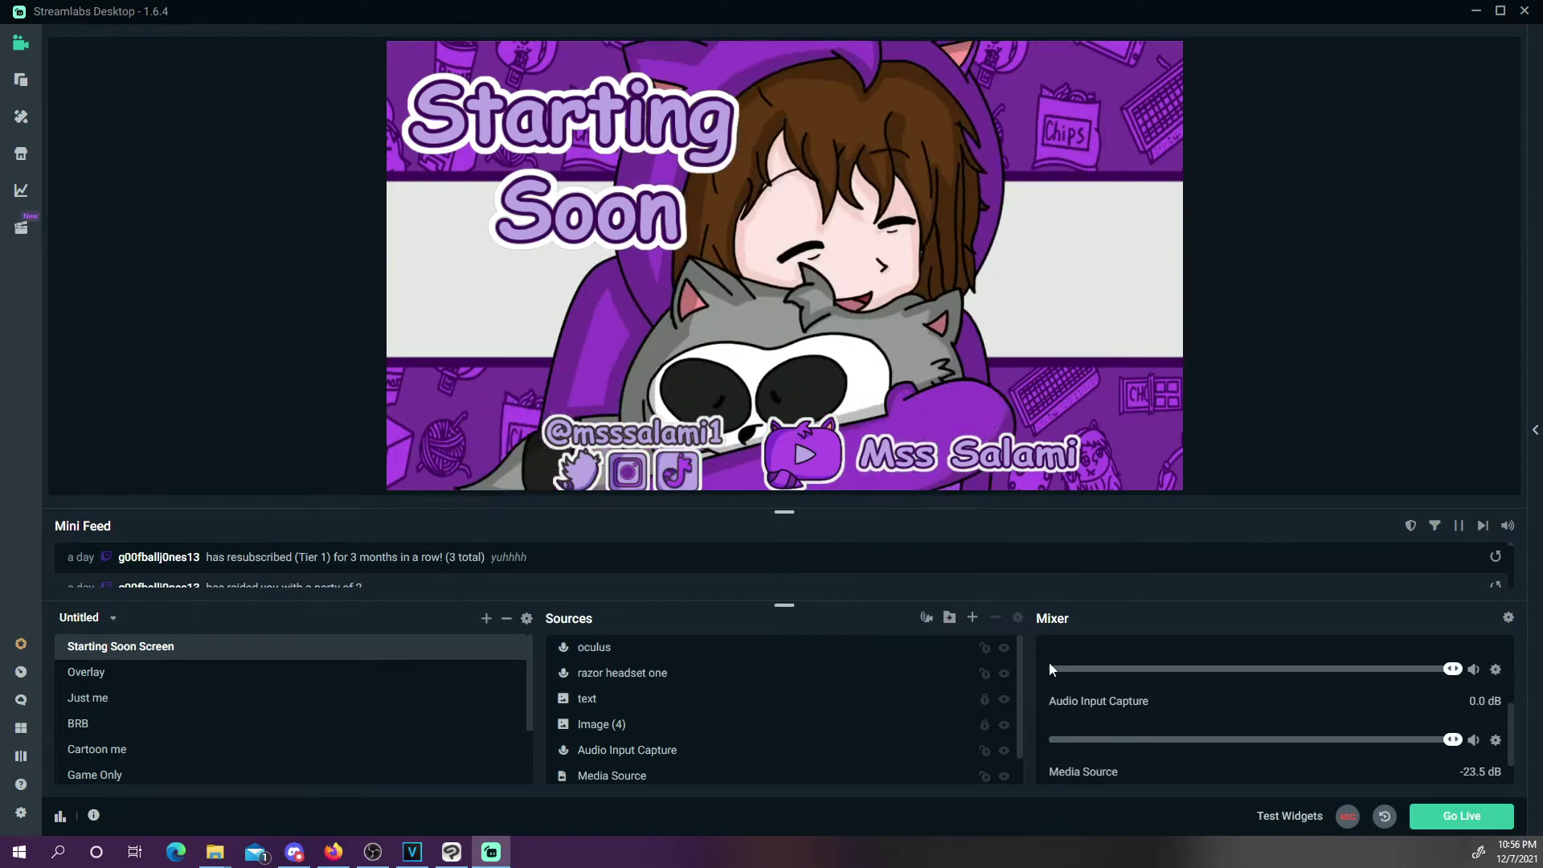
{"action": "key", "text": "F4"}
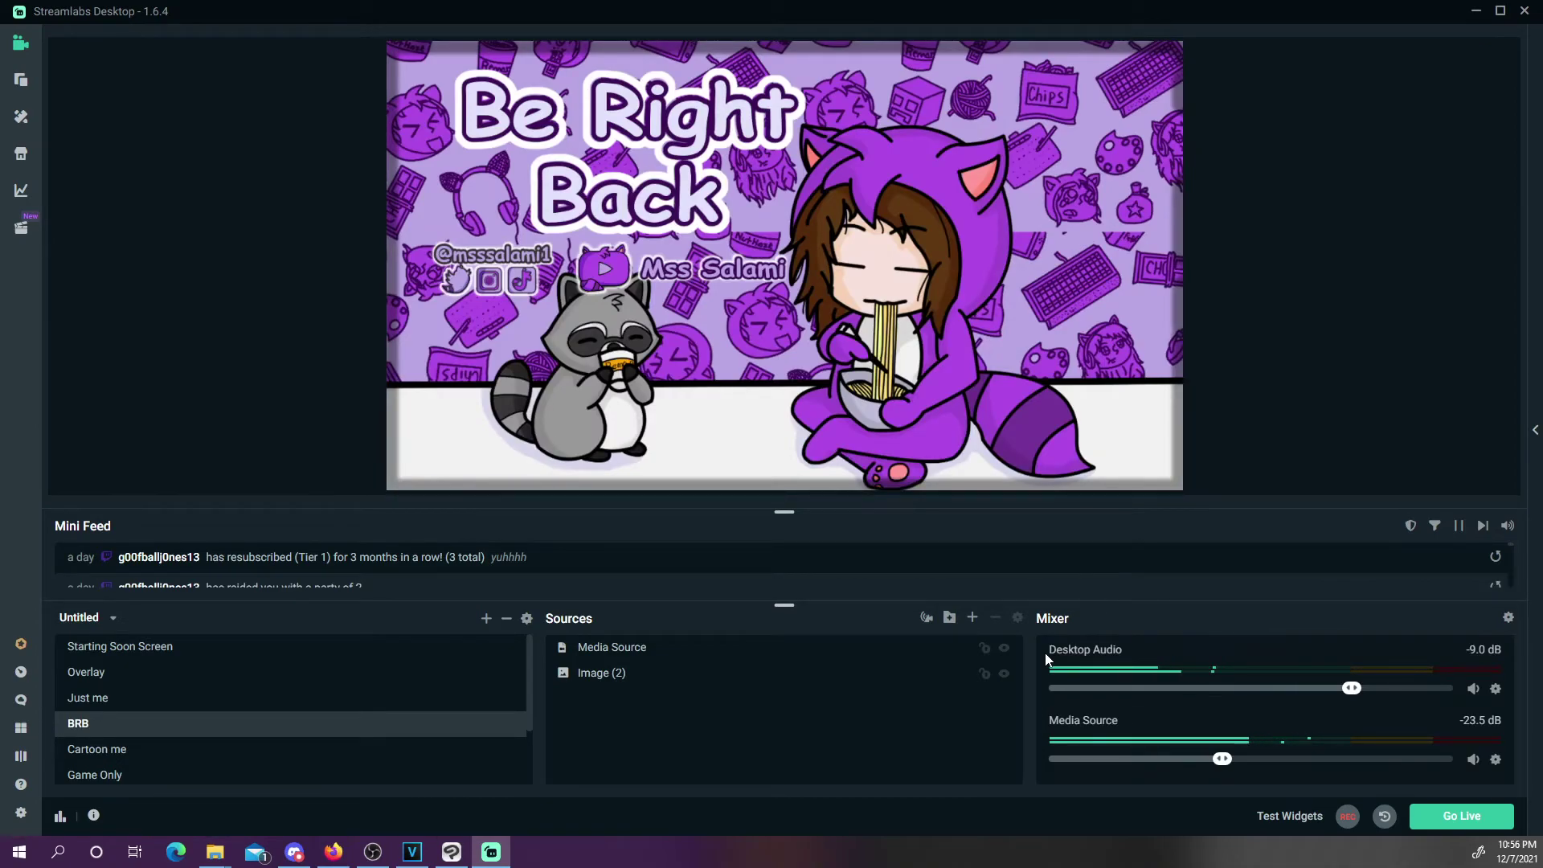
{"action": "key", "text": "F6"}
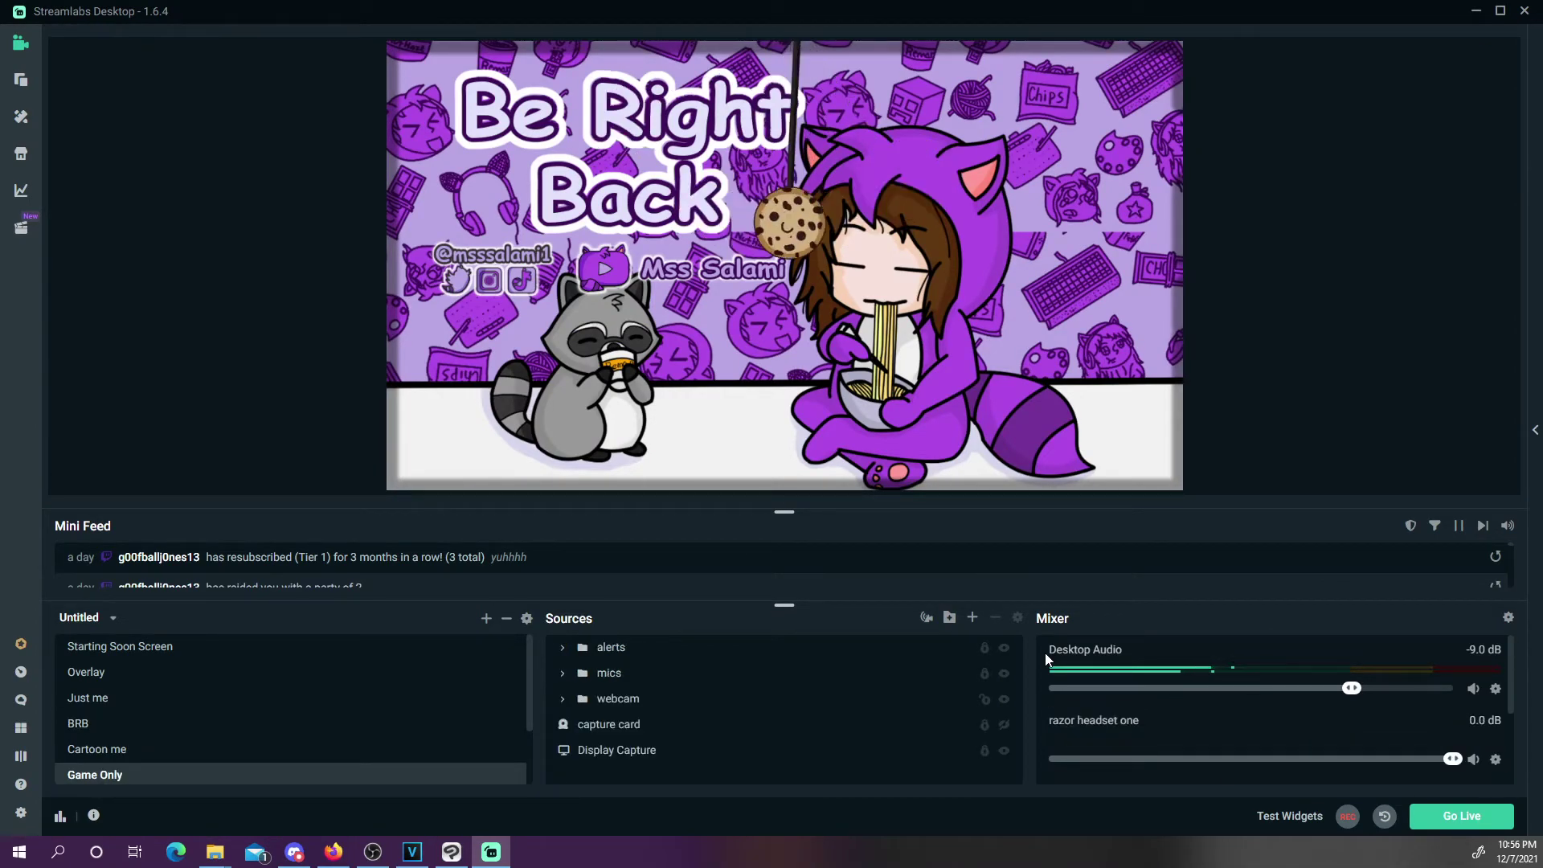